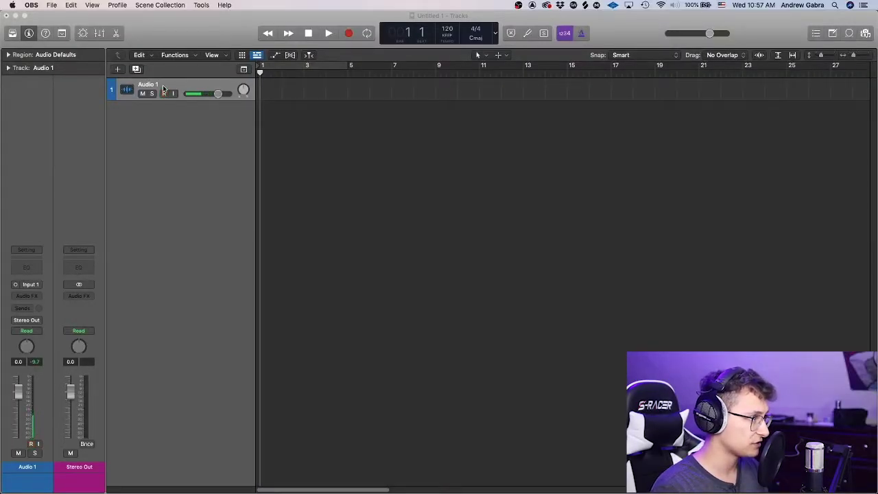
pyautogui.click(164, 94)
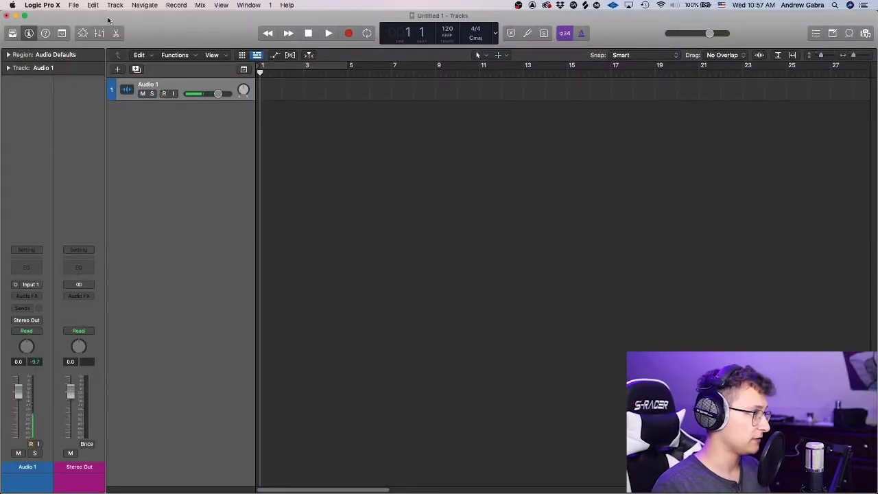
pyautogui.click(99, 33)
pyautogui.click(98, 33)
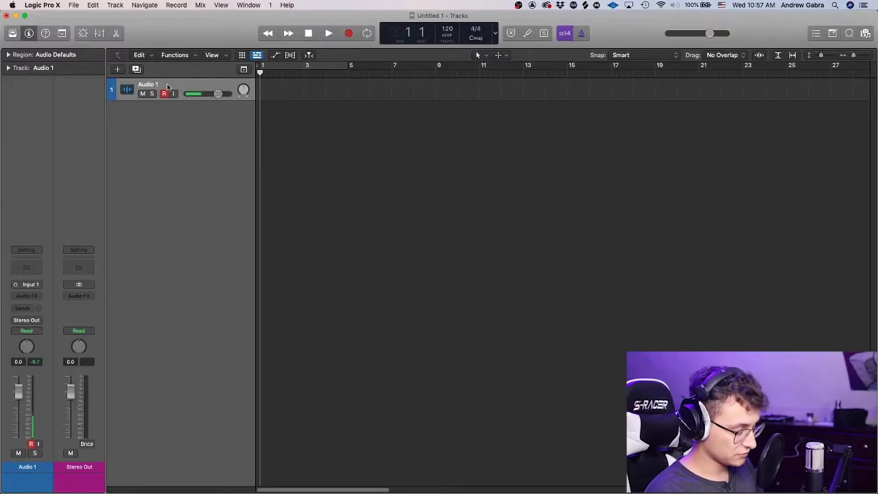
# Route the output of the Audio 1 track to Bus 20
pyautogui.click(27, 321)
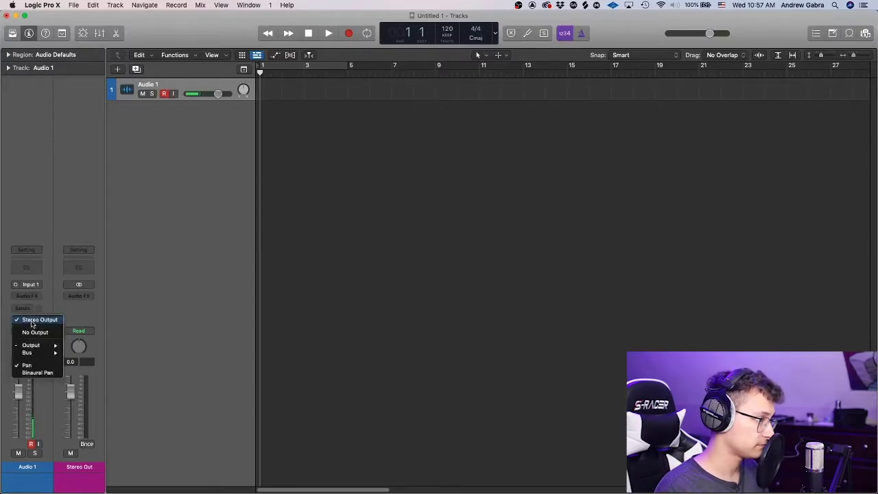
pyautogui.moveTo(39, 352)
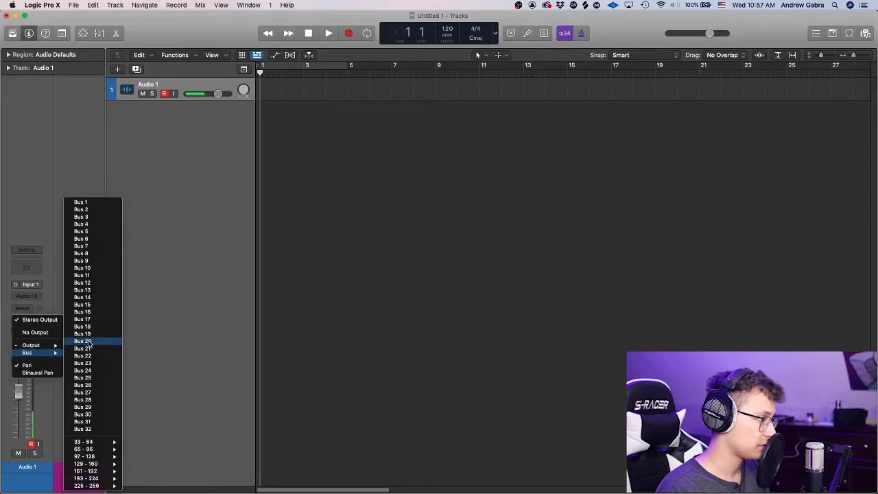
pyautogui.click(86, 341)
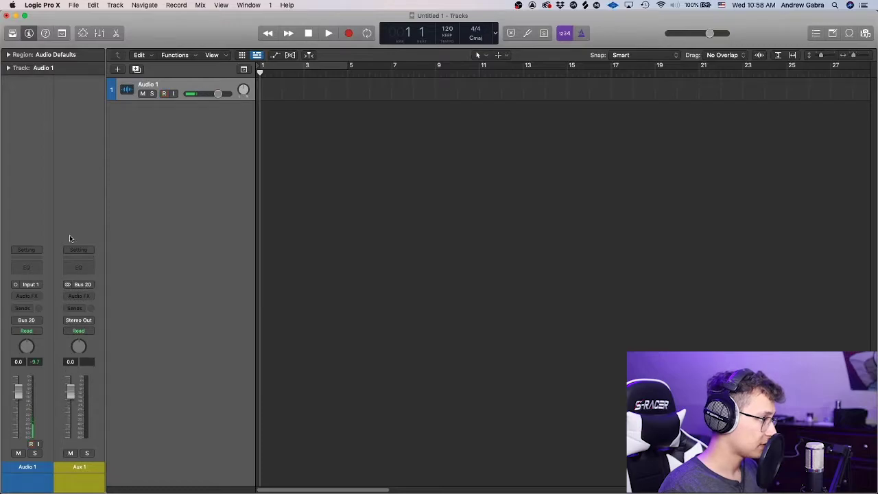
# Create an arrangement track for the Aux 1 channel strip that receives Bus 20
pyautogui.rightClick(81, 209)
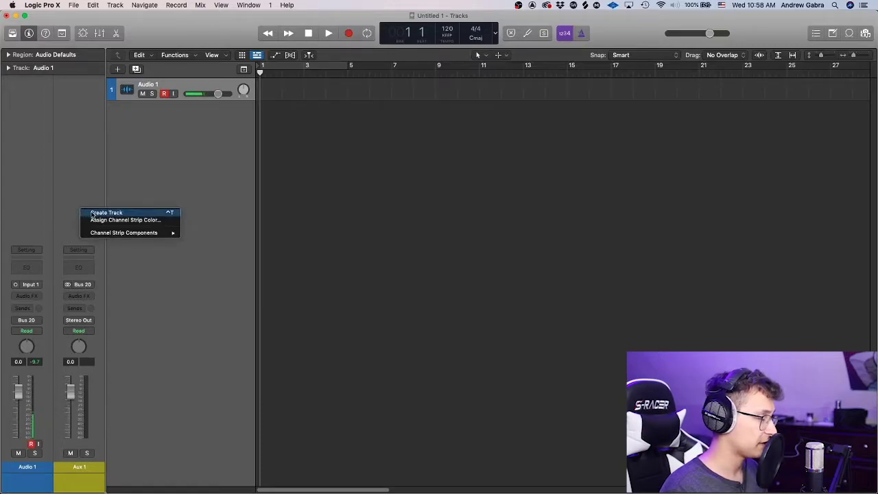
pyautogui.click(94, 214)
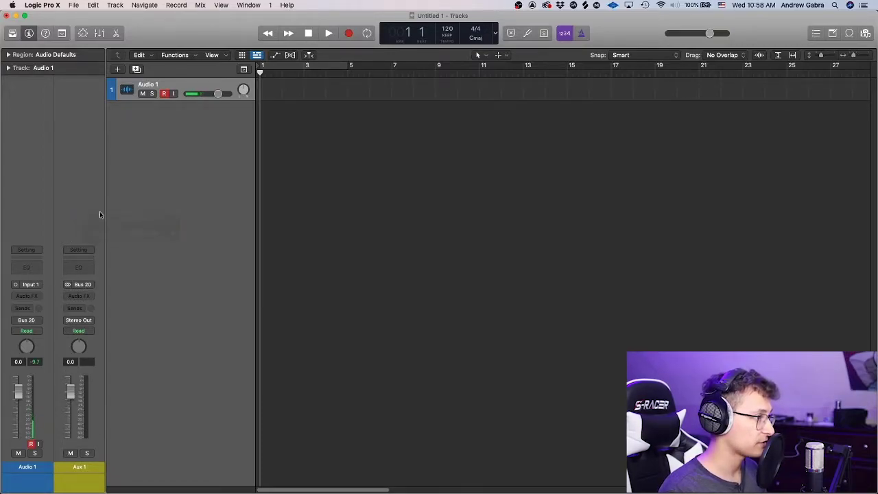
pyautogui.click(165, 86)
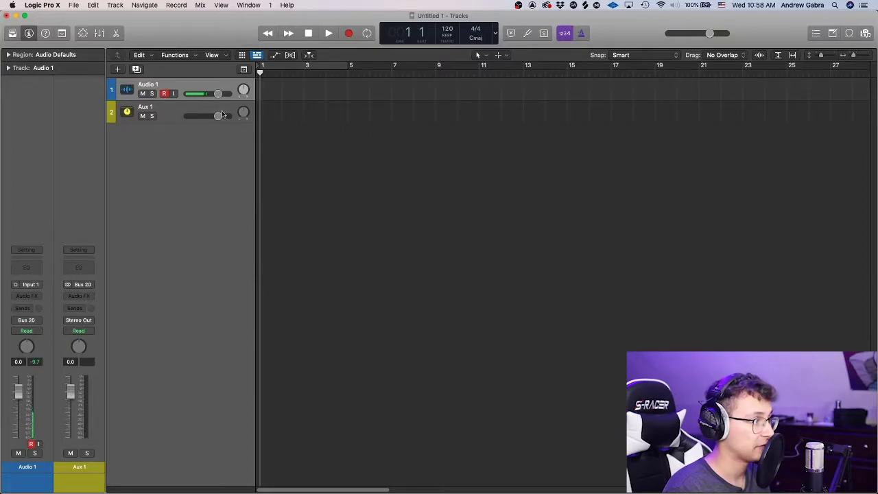
pyautogui.click(168, 116)
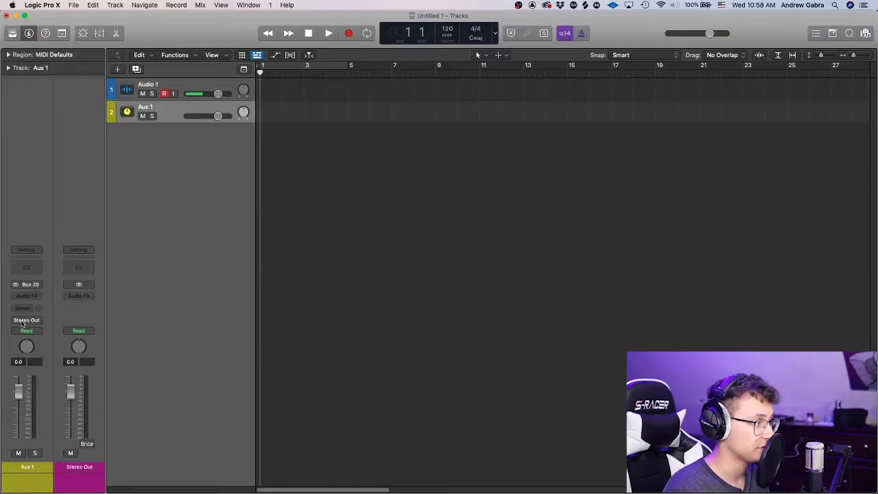
pyautogui.click(177, 87)
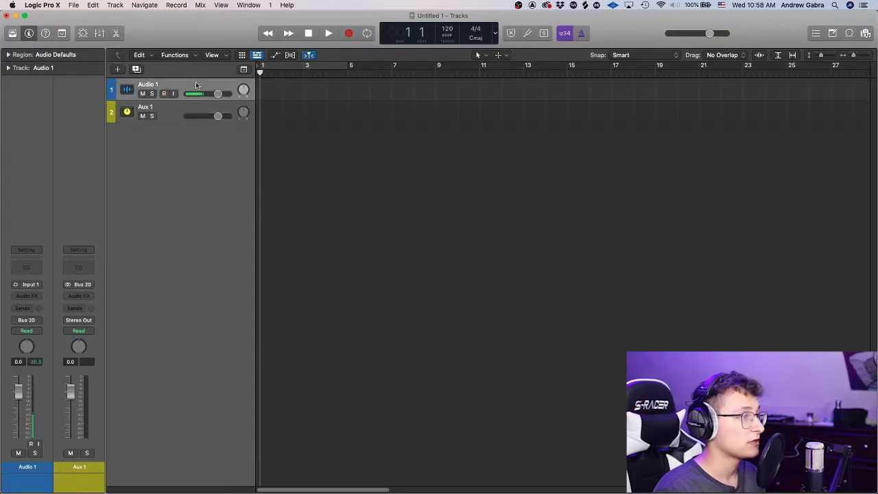
pyautogui.press('d')
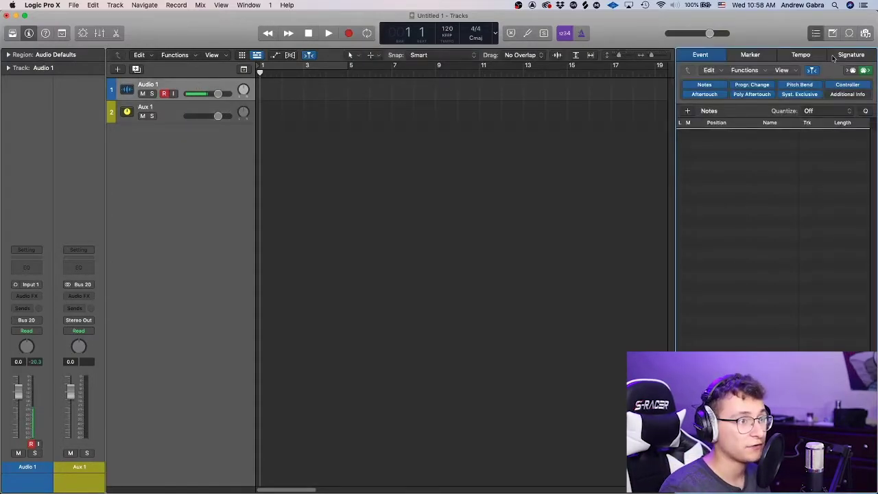
pyautogui.click(817, 35)
# Rename the Aux 1 track as MIX BUS and assign it a bright magenta track color
pyautogui.doubleClick(139, 106)
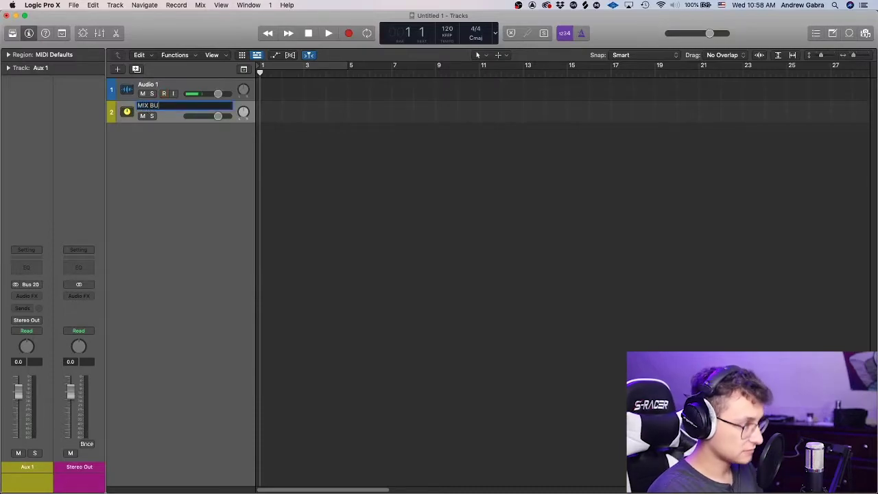
pyautogui.press('Return')
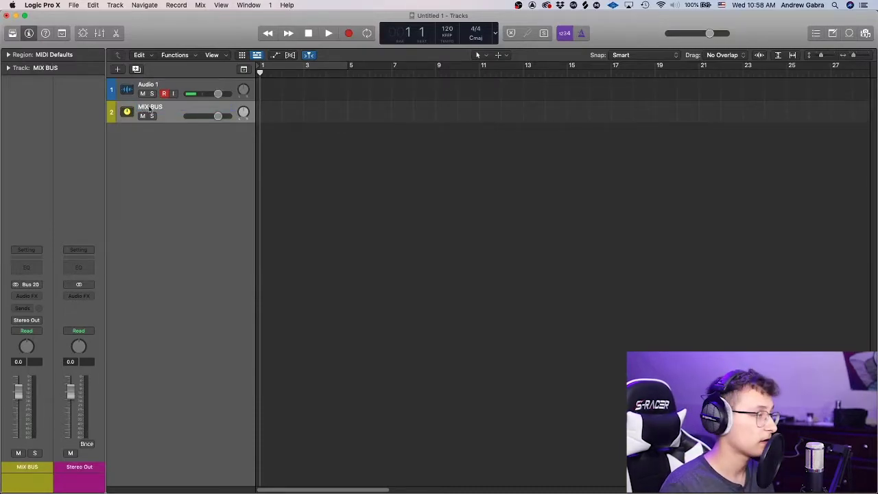
pyautogui.rightClick(166, 110)
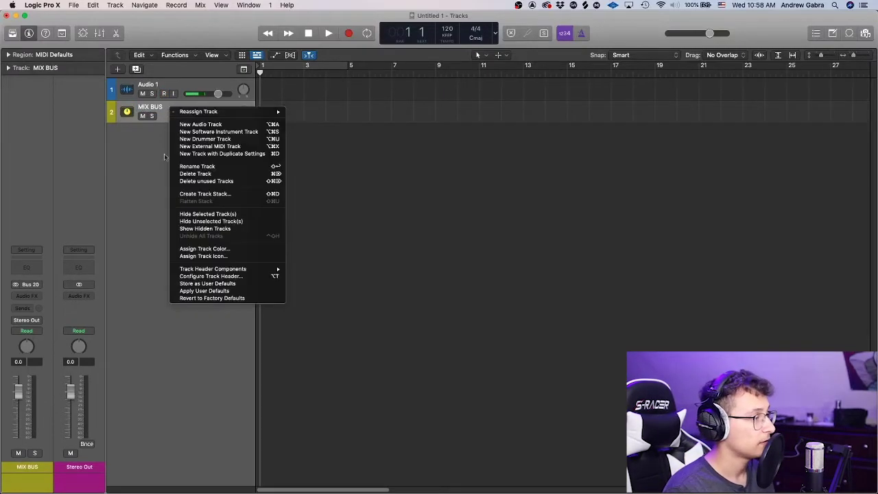
pyautogui.click(188, 248)
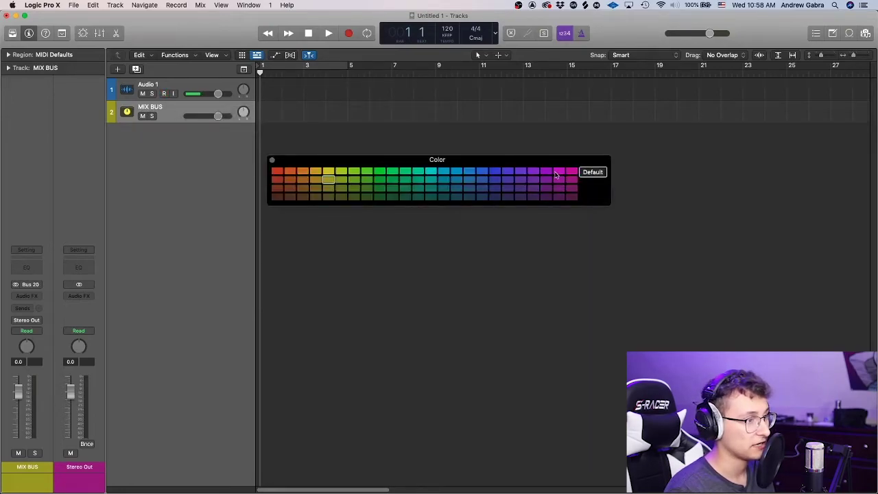
pyautogui.click(559, 172)
pyautogui.click(272, 160)
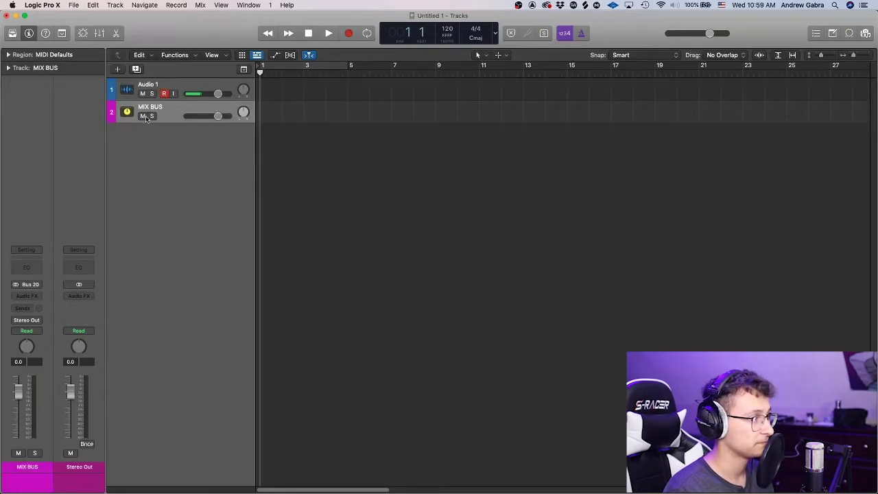
# Give the MIX BUS track the mixing console icon and move it above the Audio 1 track
pyautogui.click(127, 113)
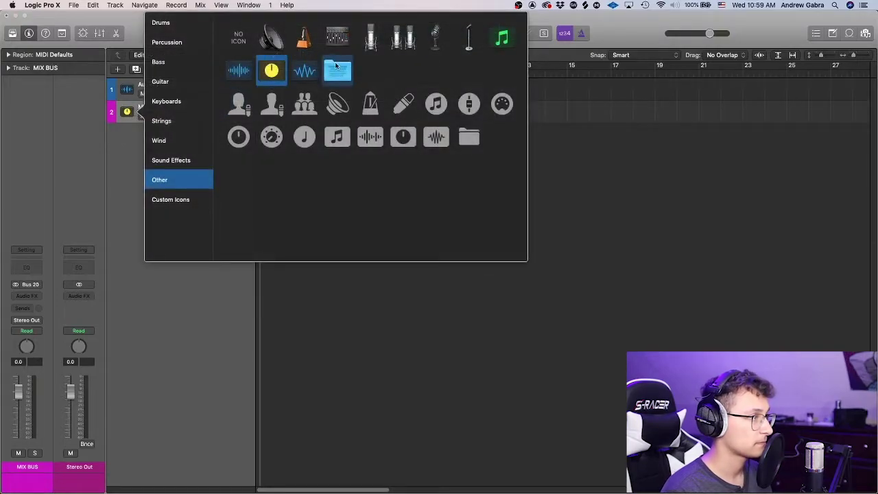
pyautogui.click(331, 42)
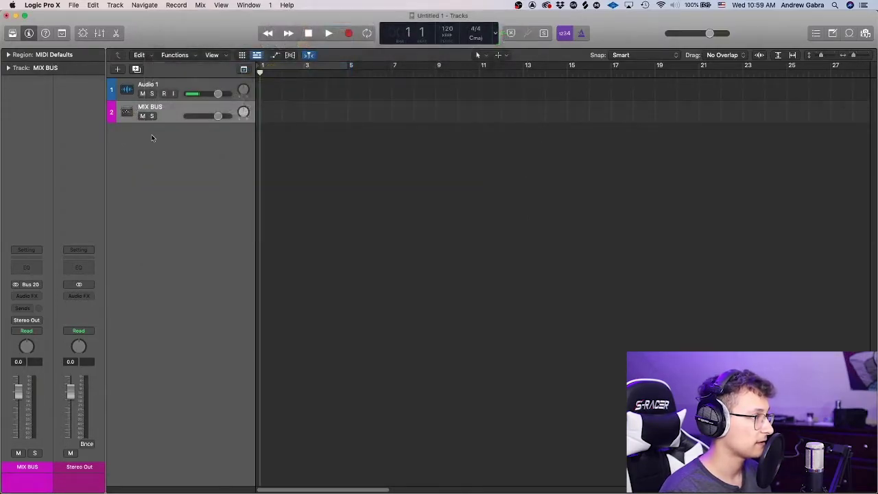
pyautogui.click(151, 90)
pyautogui.moveTo(144, 111); pyautogui.dragTo(143, 93)
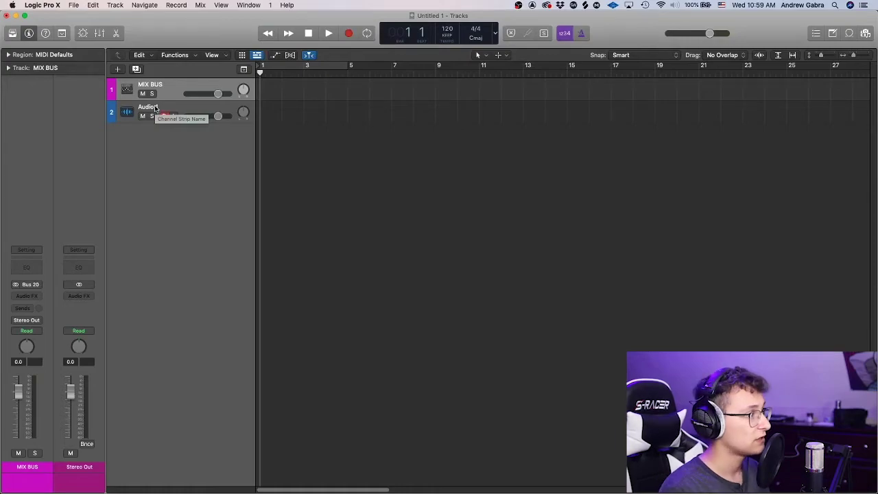
# Rename the Audio 1 track as STEM
pyautogui.click(157, 108)
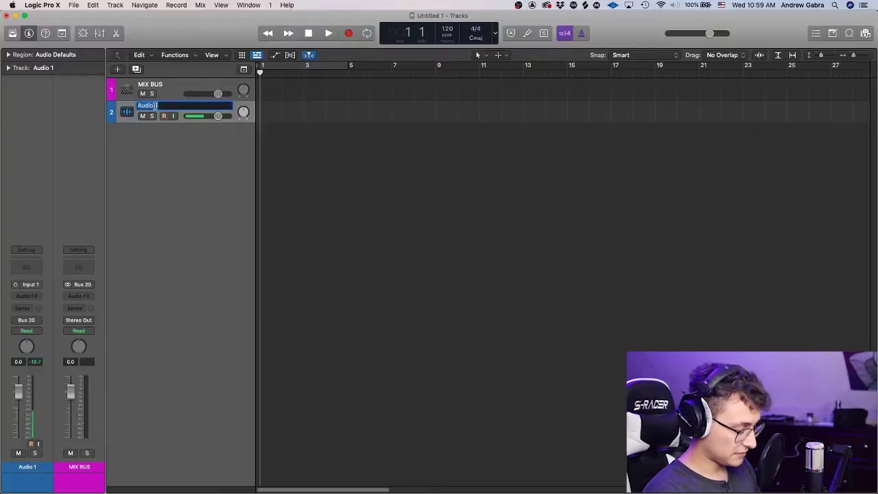
pyautogui.write('STEM')
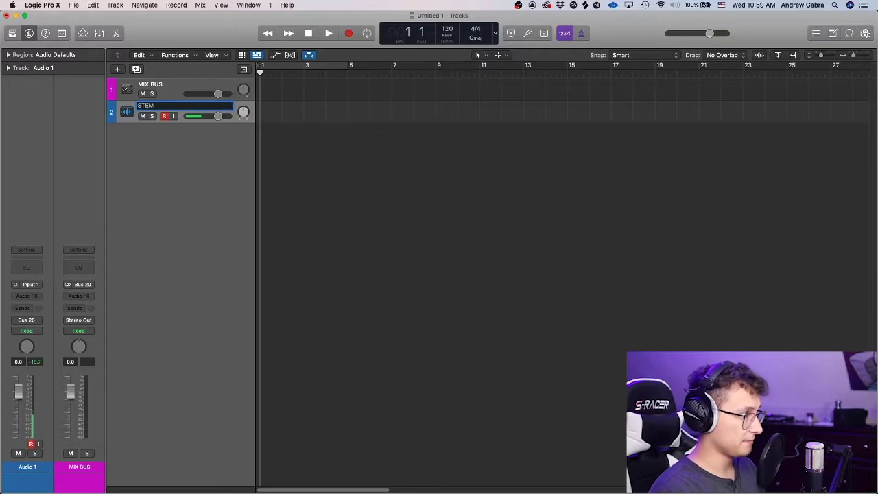
pyautogui.press('Return')
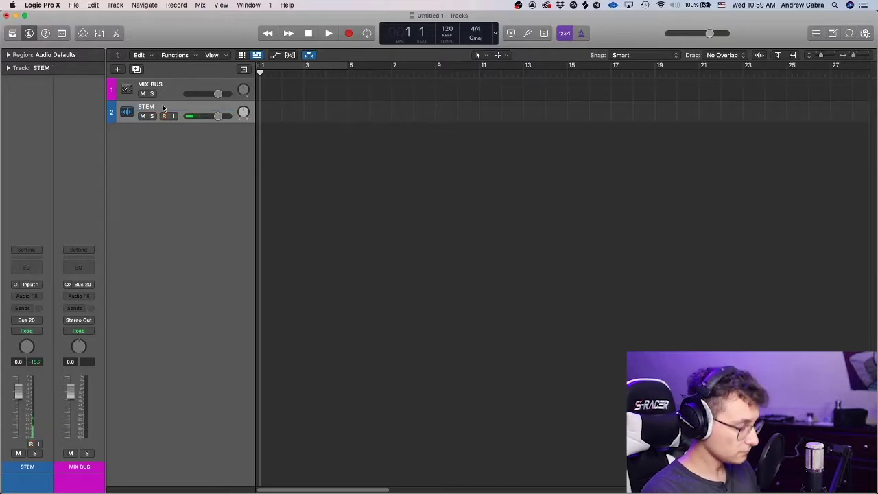
# Duplicate the STEM track with its settings eleven times
pyautogui.press('super+d')
pyautogui.press('super+d')
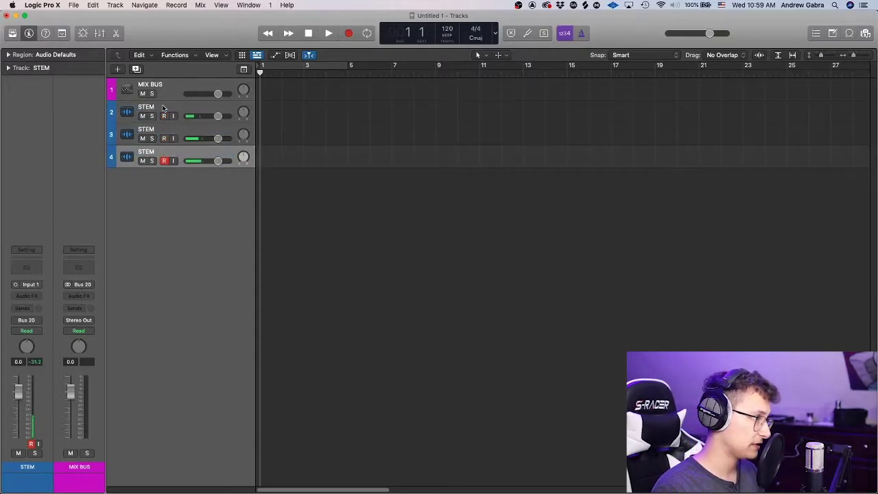
pyautogui.press('super+d')
pyautogui.press('super+d')
pyautogui.press('super+d')
pyautogui.press('super+d')
pyautogui.press('super+d')
pyautogui.press('super+d')
pyautogui.press('super+d')
pyautogui.press('super+d')
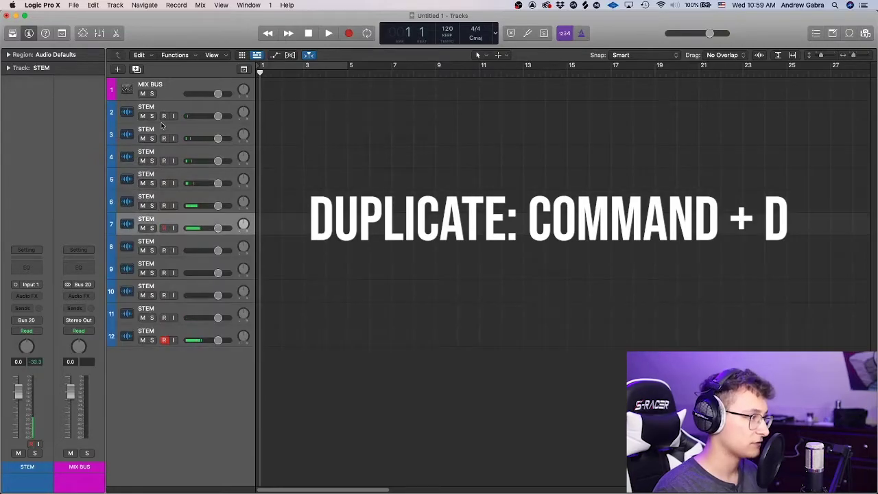
pyautogui.press('super+d')
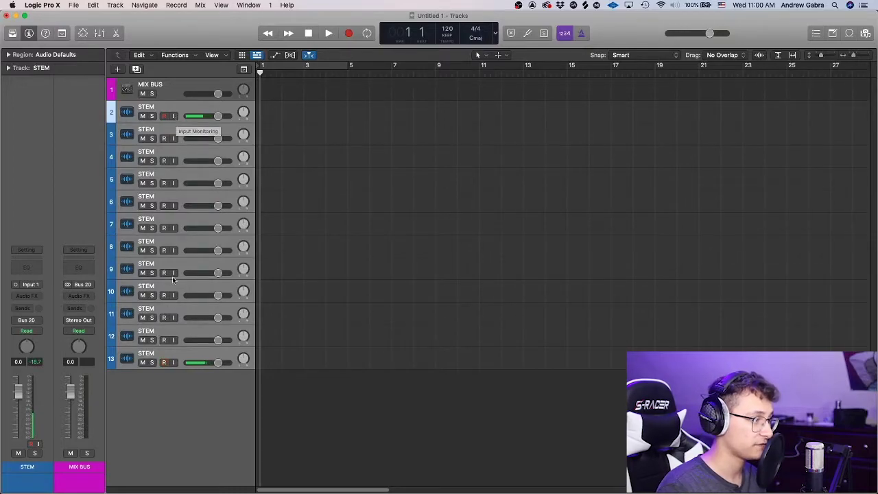
# Group the STEM tracks into a track stack of the Summing Stack type
pyautogui.click(183, 106)
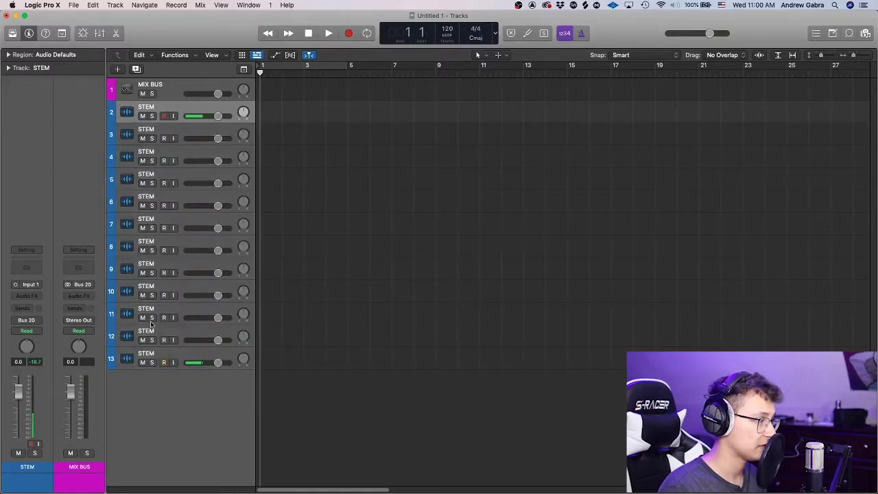
pyautogui.keyDown('shift'); pyautogui.click(191, 356); pyautogui.keyUp('shift')
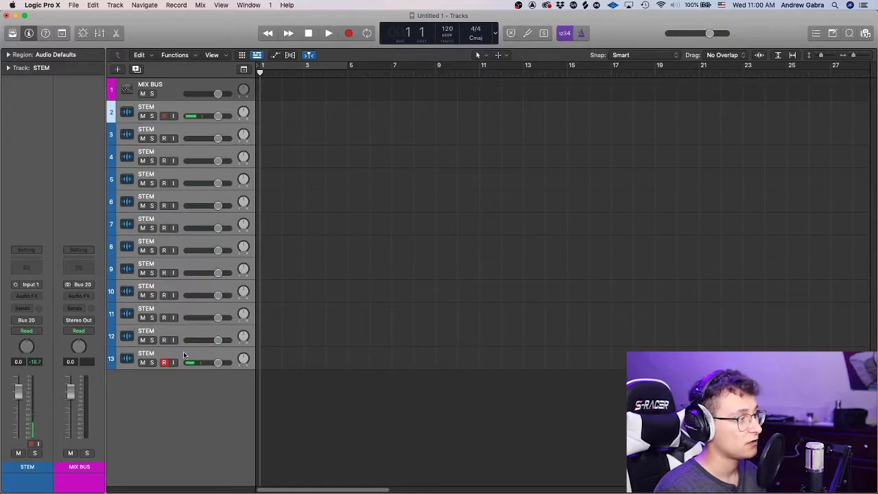
pyautogui.rightClick(183, 351)
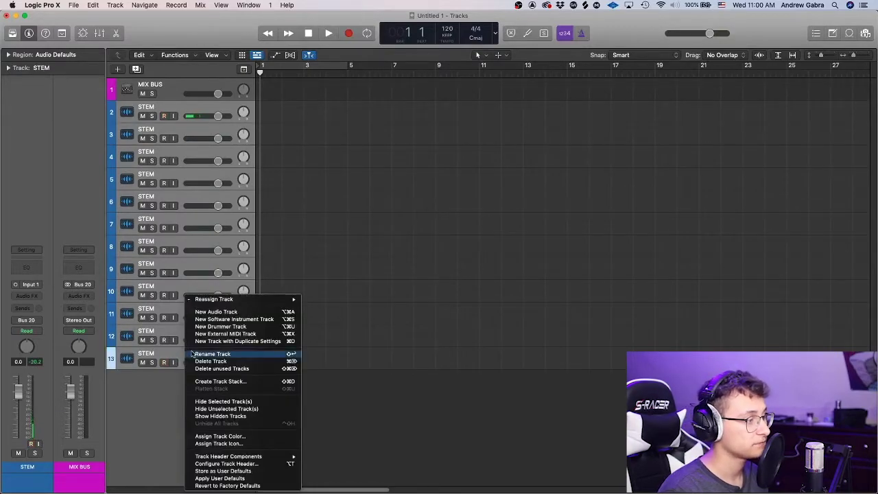
pyautogui.click(228, 382)
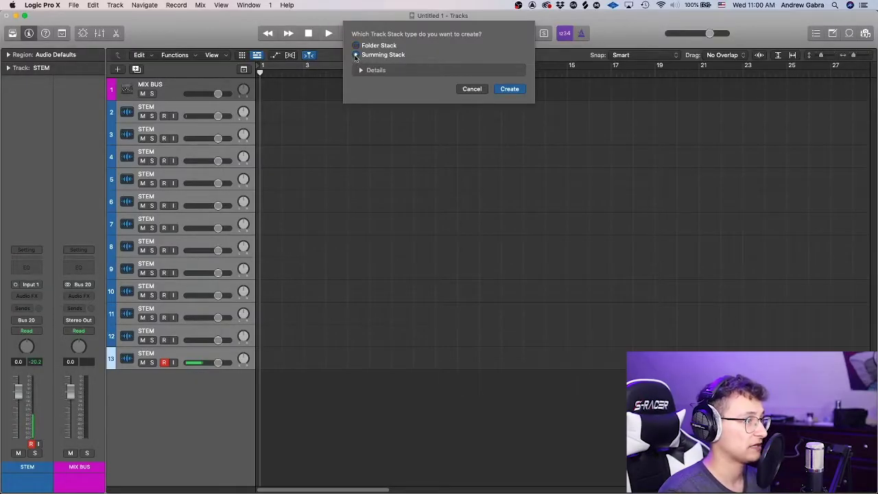
pyautogui.click(509, 90)
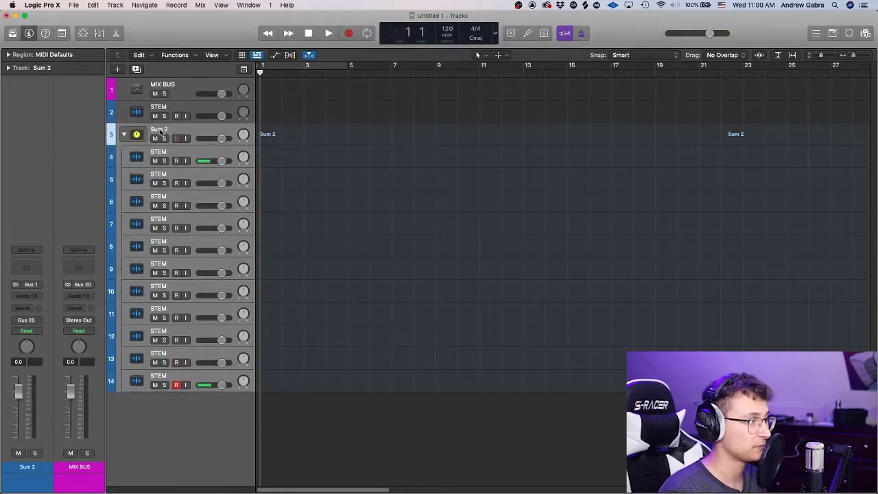
# Rename the new summing stack as TWO TRACK INST, then collapse and expand it to check its contents
pyautogui.doubleClick(160, 130)
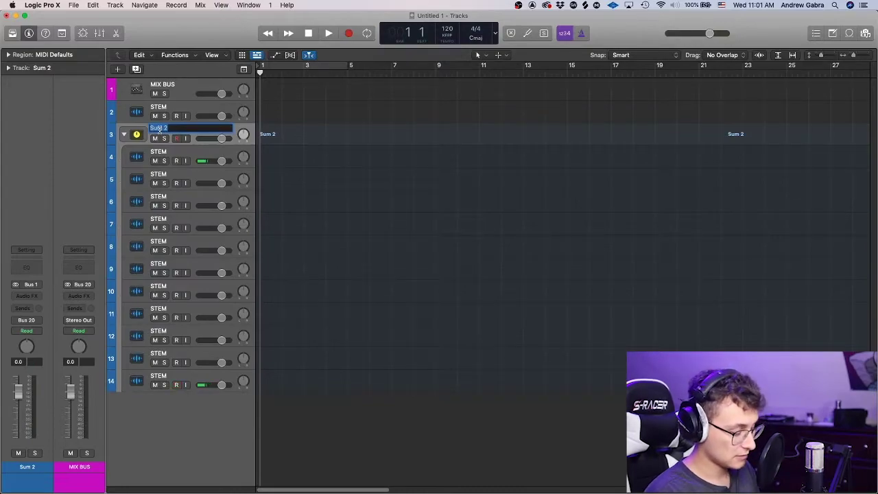
pyautogui.write('T')
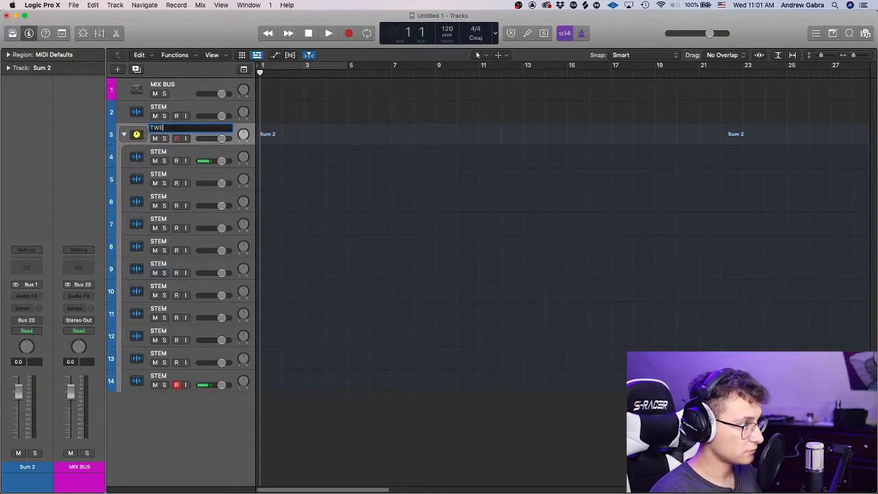
pyautogui.write('WO TRACK IN')
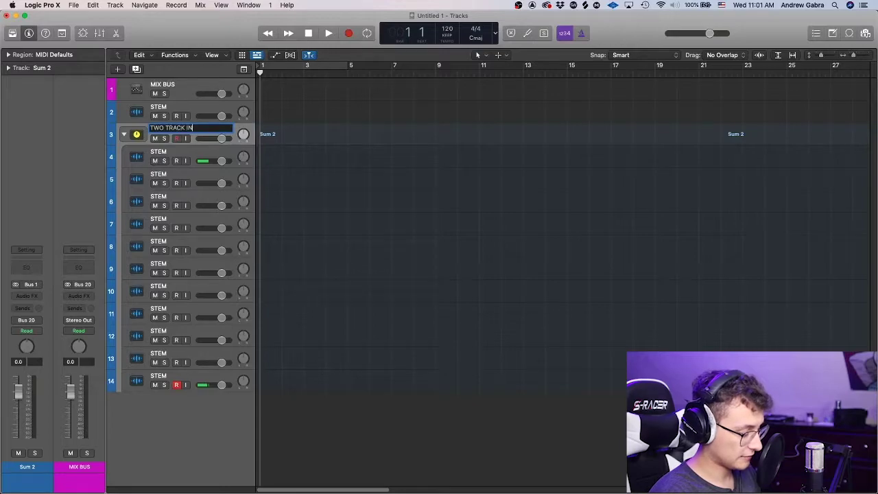
pyautogui.write('ST')
pyautogui.press('Return')
pyautogui.click(124, 134)
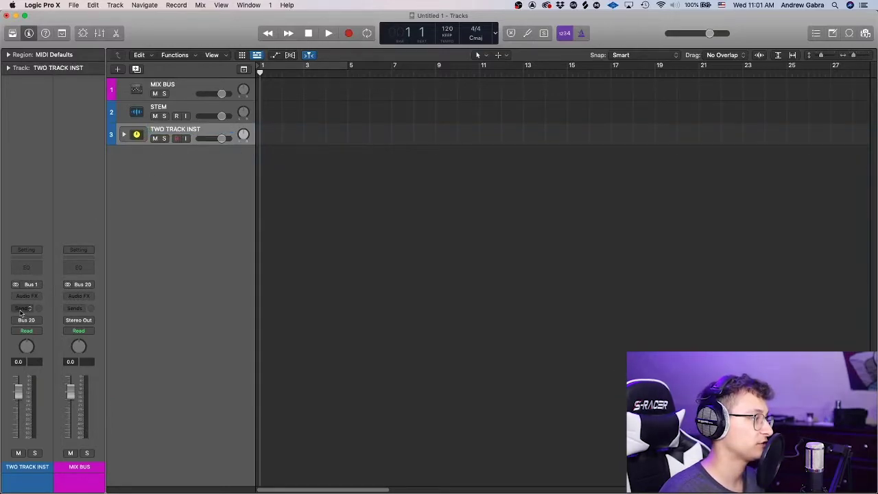
pyautogui.click(123, 134)
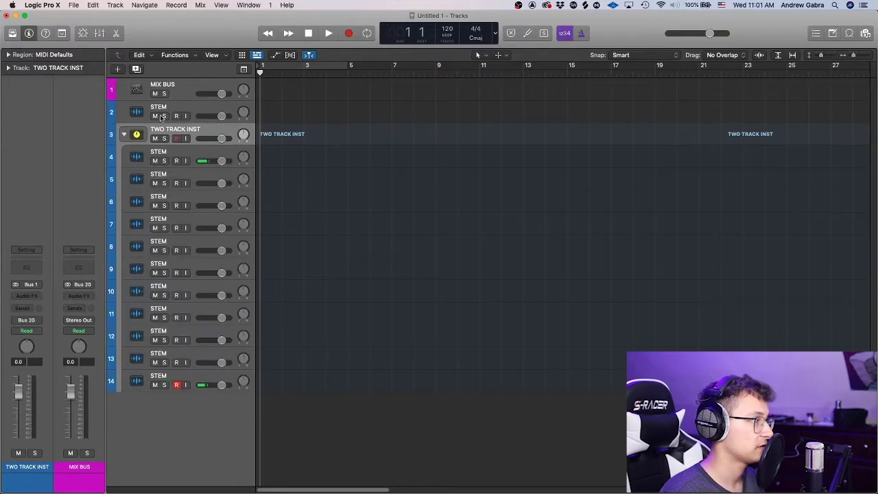
# Duplicate the standalone STEM track and move a STEM track into the TWO TRACK INST stack
pyautogui.click(193, 113)
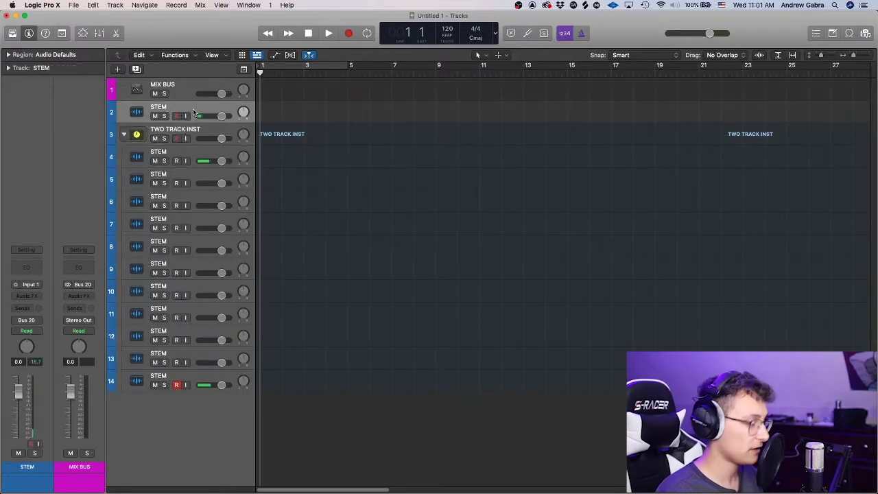
pyautogui.press('super+d')
pyautogui.moveTo(193, 132); pyautogui.dragTo(187, 228)
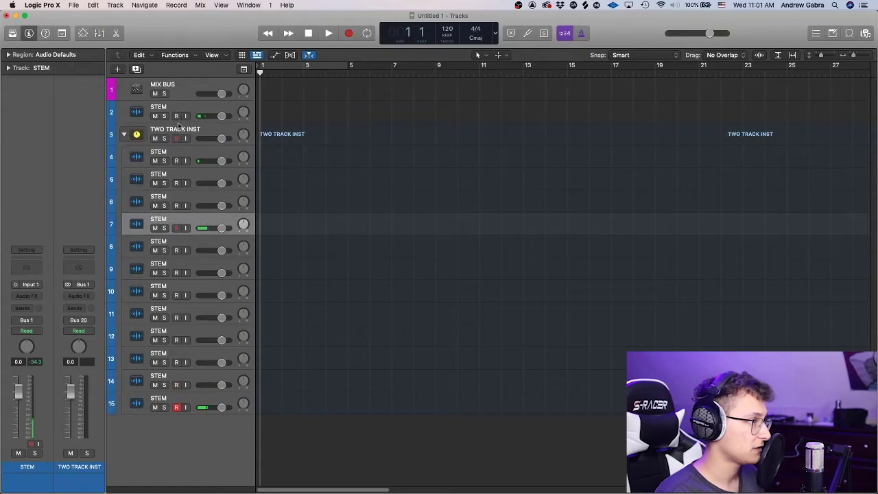
# Collapse the TWO TRACK INST stack and move the standalone STEM track below it
pyautogui.click(175, 110)
pyautogui.click(123, 134)
pyautogui.moveTo(165, 113); pyautogui.dragTo(161, 142)
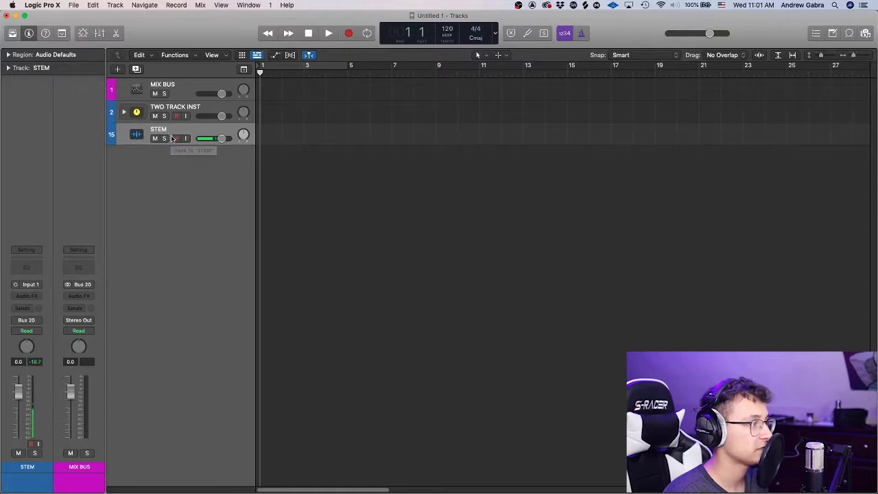
# Duplicate the standalone STEM track with its settings five times
pyautogui.press('super+d')
pyautogui.press('super+d')
pyautogui.press('super+d')
pyautogui.press('super+d')
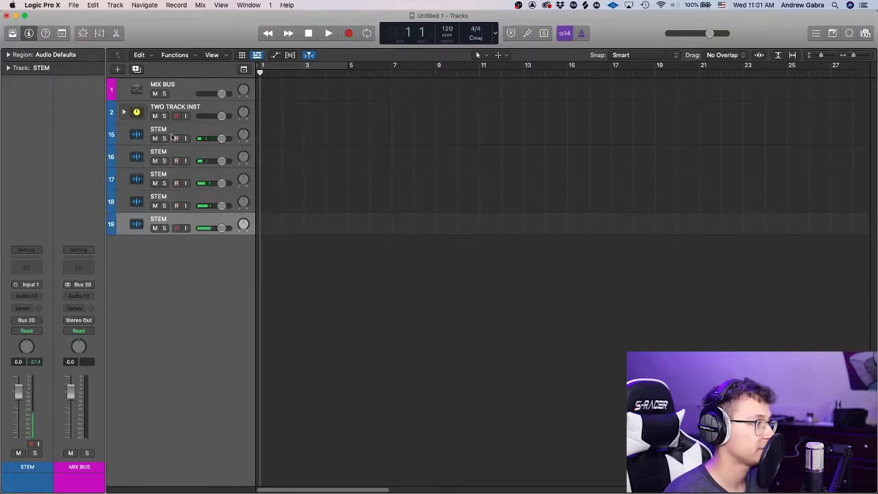
pyautogui.press('super+d')
# Group the last five STEM tracks into a track stack of the Folder Stack type, leaving the first standalone STEM outside
pyautogui.click(171, 154)
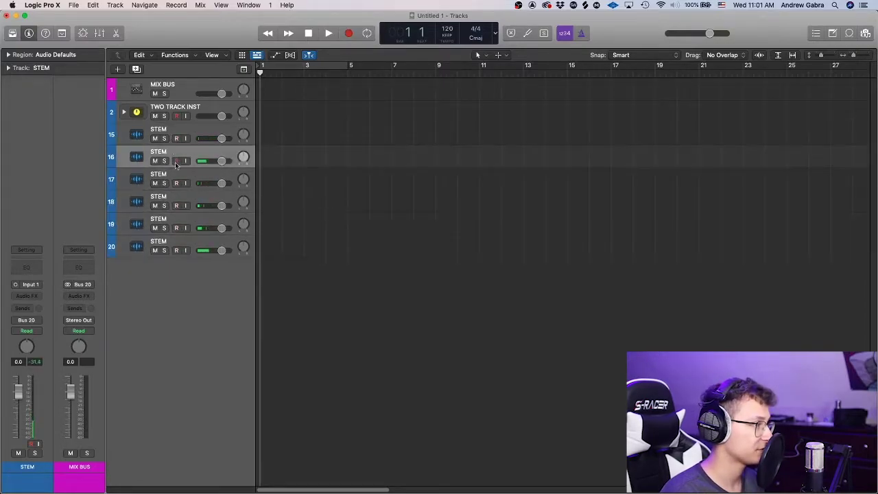
pyautogui.keyDown('shift'); pyautogui.click(190, 235); pyautogui.keyUp('shift')
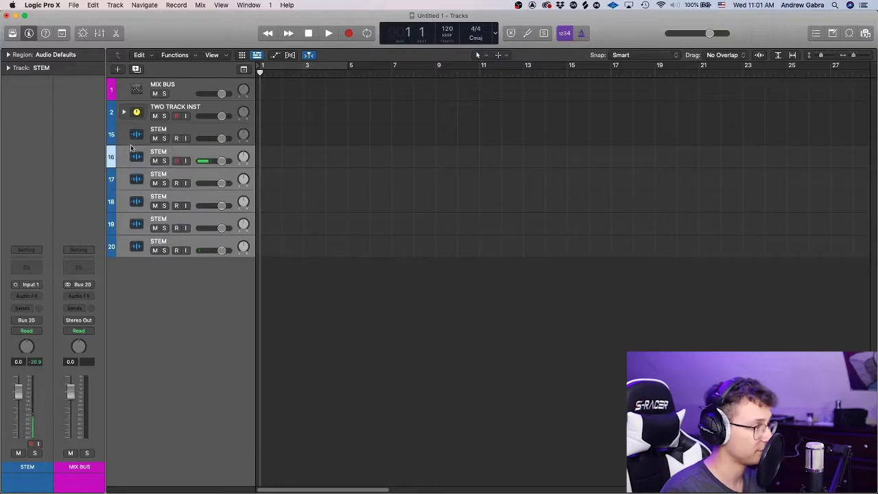
pyautogui.rightClick(185, 151)
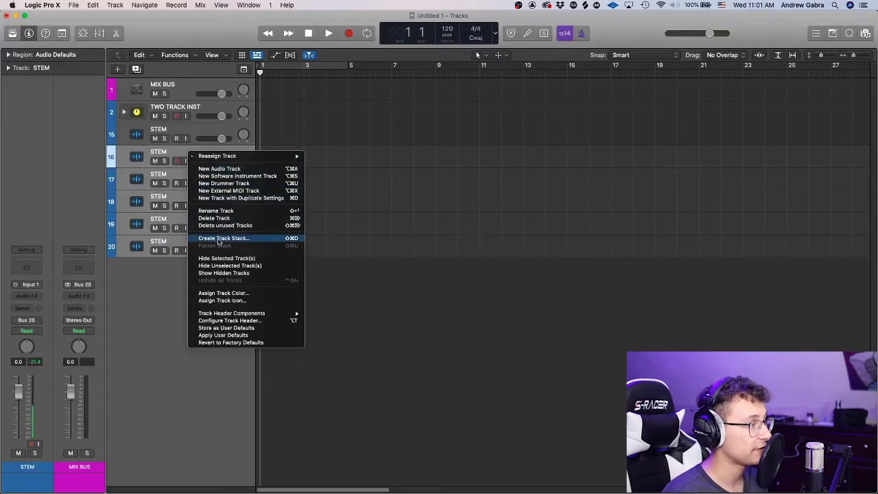
pyautogui.click(220, 240)
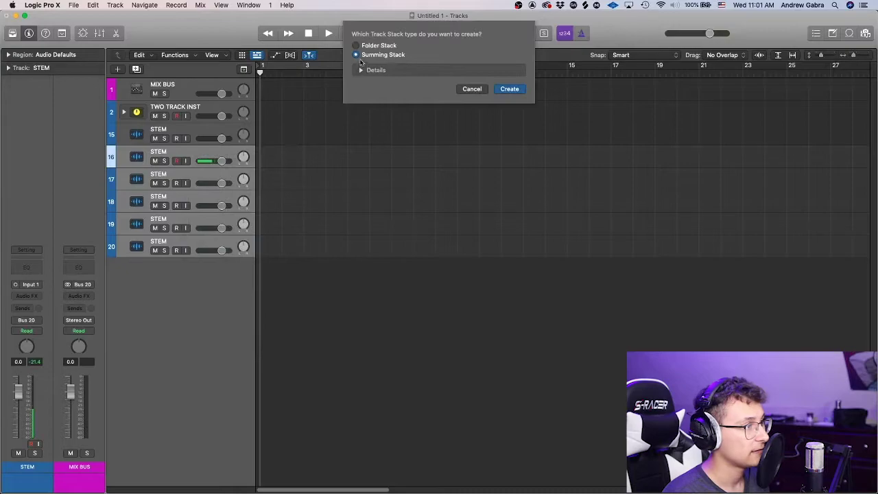
pyautogui.click(355, 45)
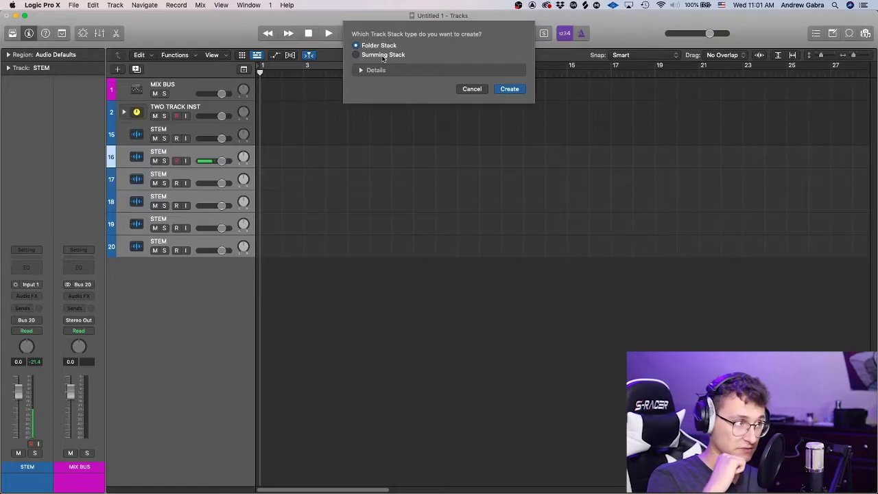
pyautogui.click(383, 55)
pyautogui.press('Return')
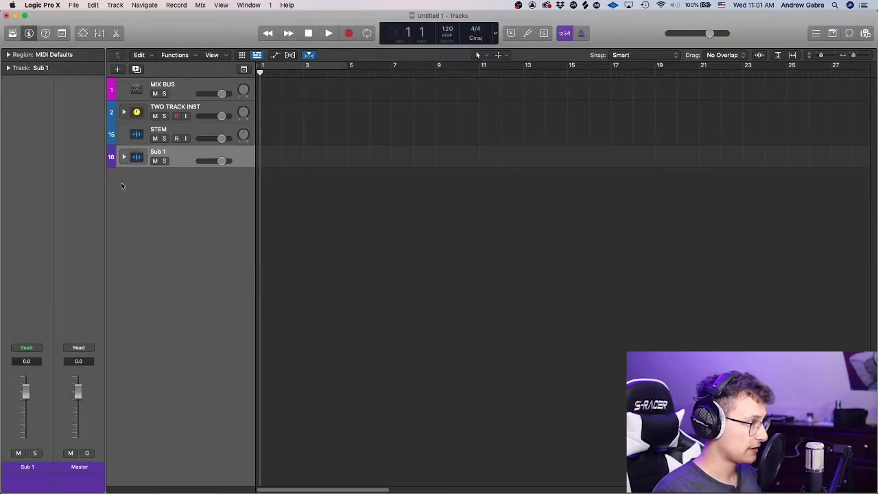
# Rename the new folder stack as VOX FOLDER
pyautogui.doubleClick(169, 152)
pyautogui.write('VOX')
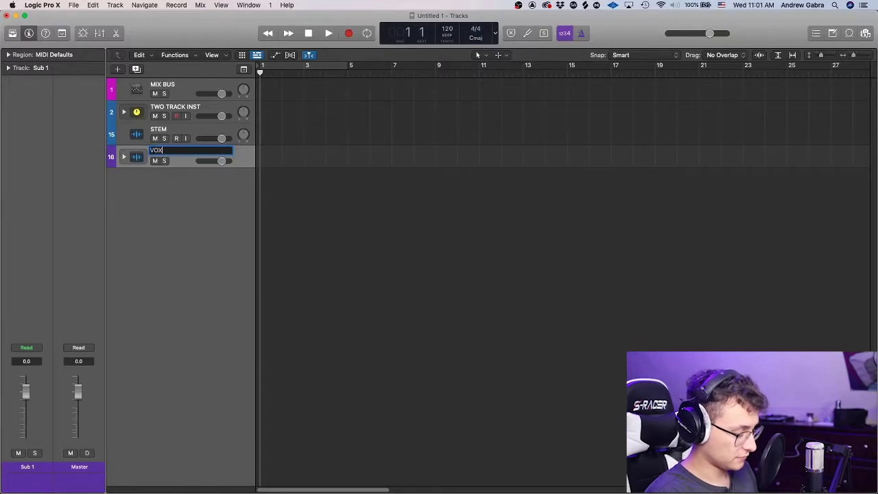
pyautogui.write(' FOLDER')
pyautogui.press('Return')
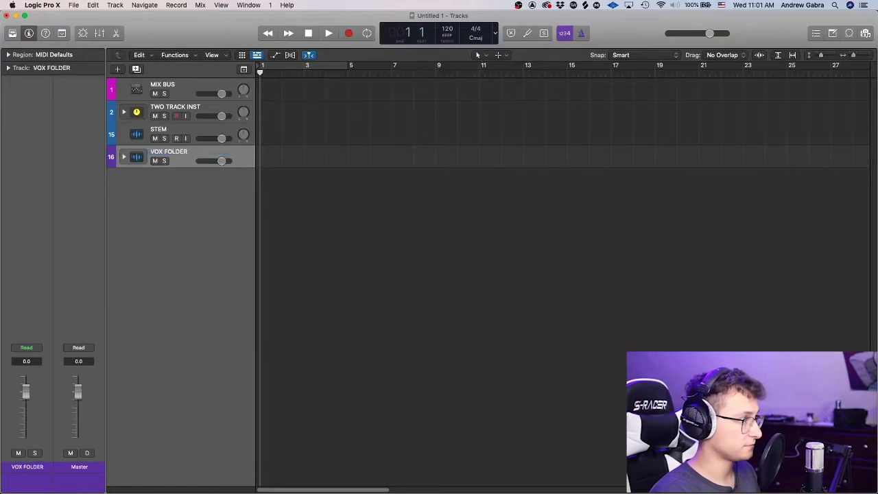
# Assign a yellow track color to the VOX FOLDER stack
pyautogui.rightClick(180, 161)
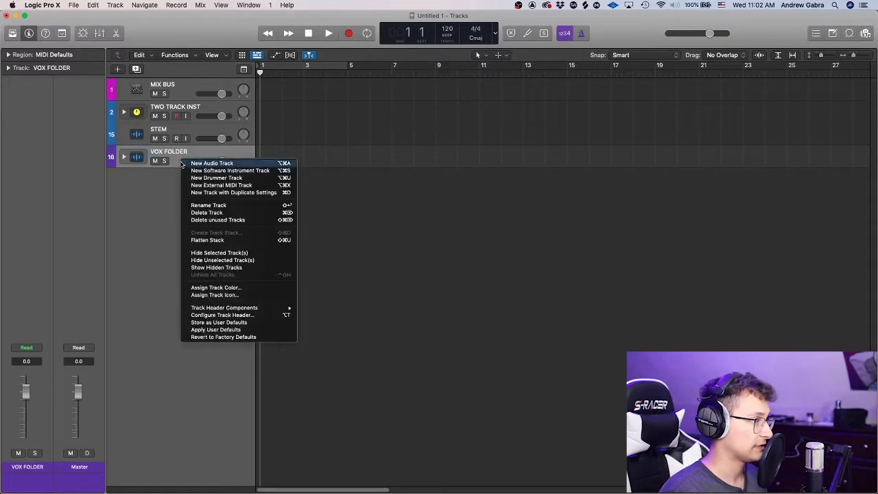
pyautogui.click(225, 288)
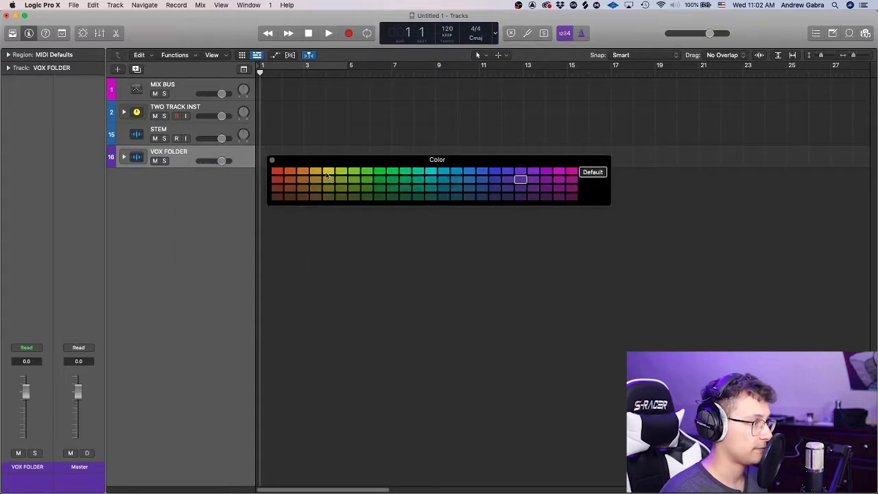
pyautogui.click(328, 173)
pyautogui.click(273, 160)
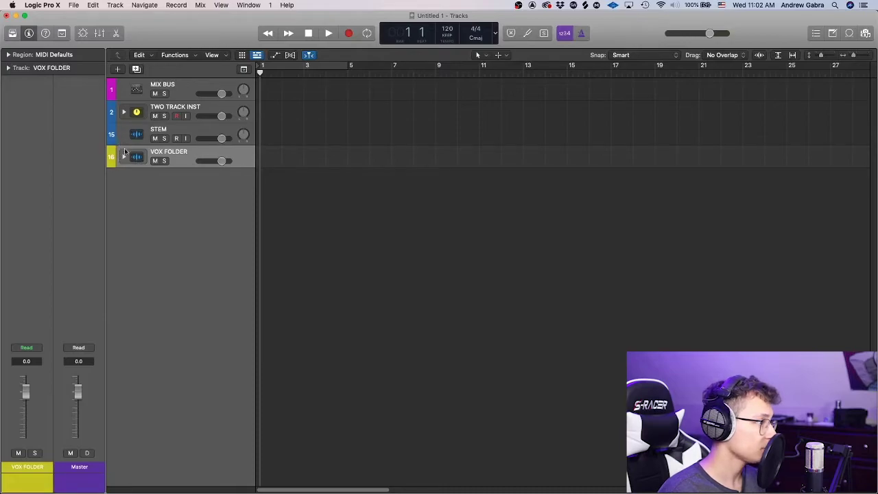
# Expand VOX FOLDER and group its five STEM tracks into a nested Summing Stack
pyautogui.click(124, 156)
pyautogui.click(177, 180)
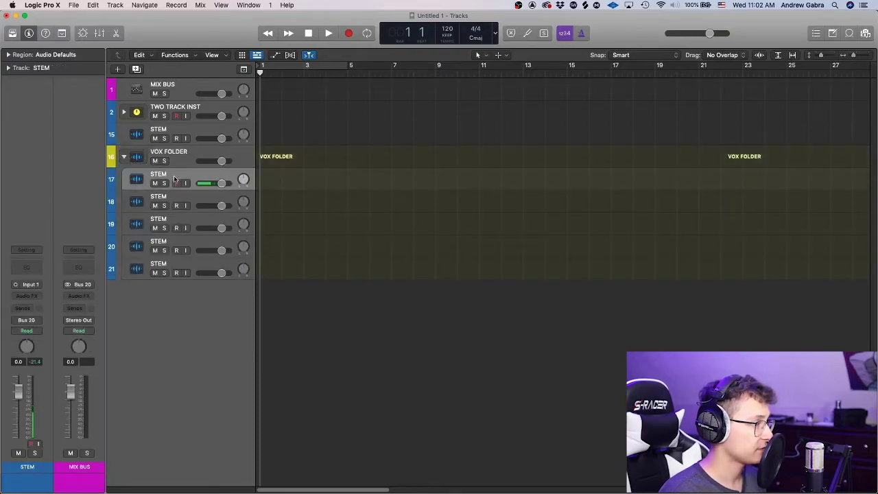
pyautogui.keyDown('shift'); pyautogui.click(183, 267); pyautogui.keyUp('shift')
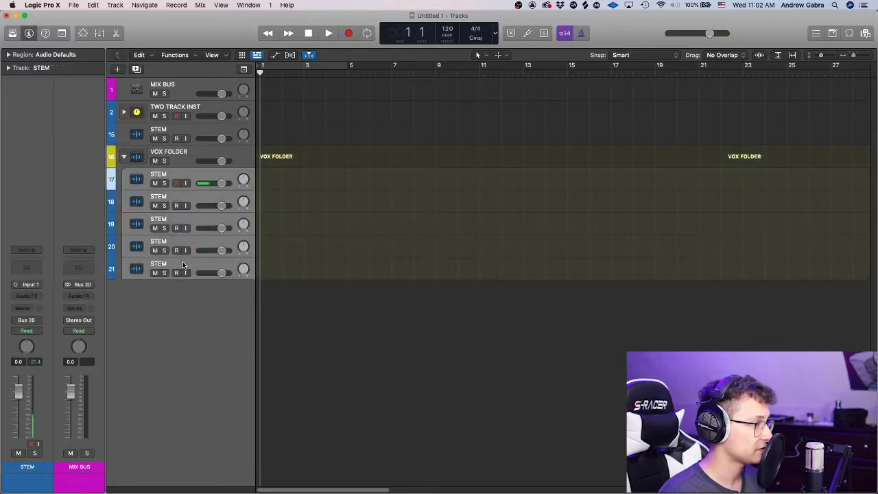
pyautogui.click(168, 177)
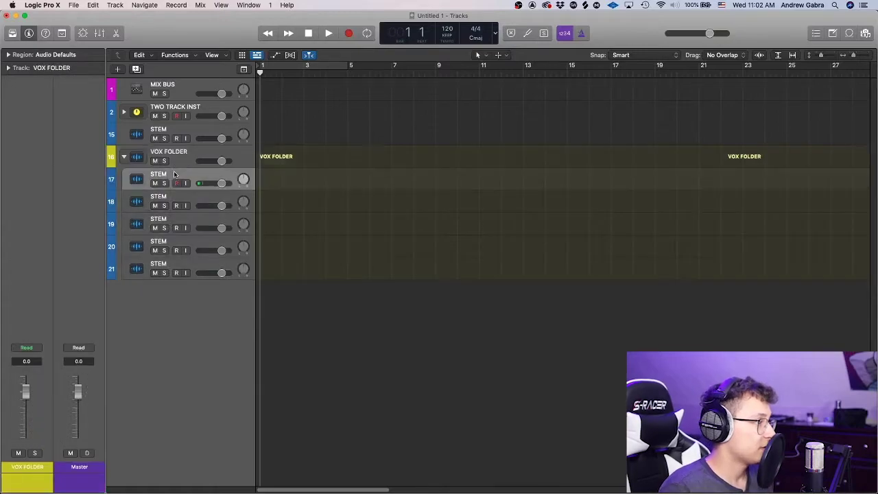
pyautogui.keyDown('shift'); pyautogui.click(192, 264); pyautogui.keyUp('shift')
pyautogui.rightClick(194, 264)
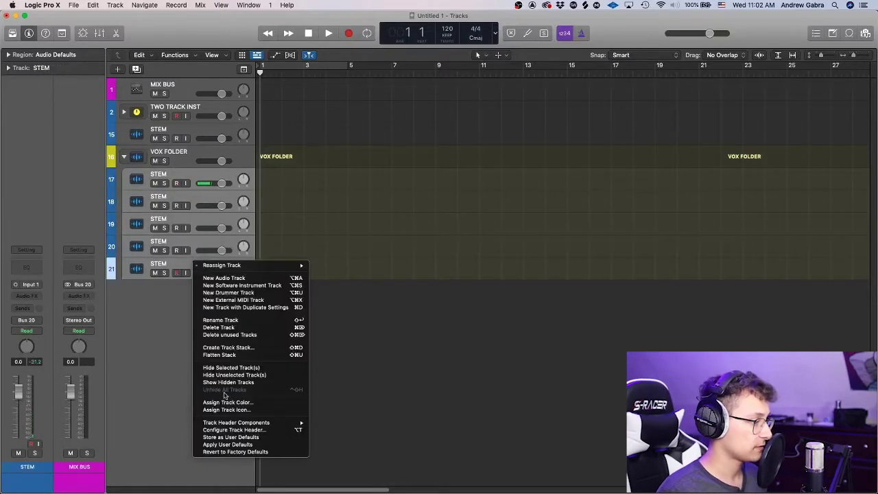
pyautogui.click(237, 351)
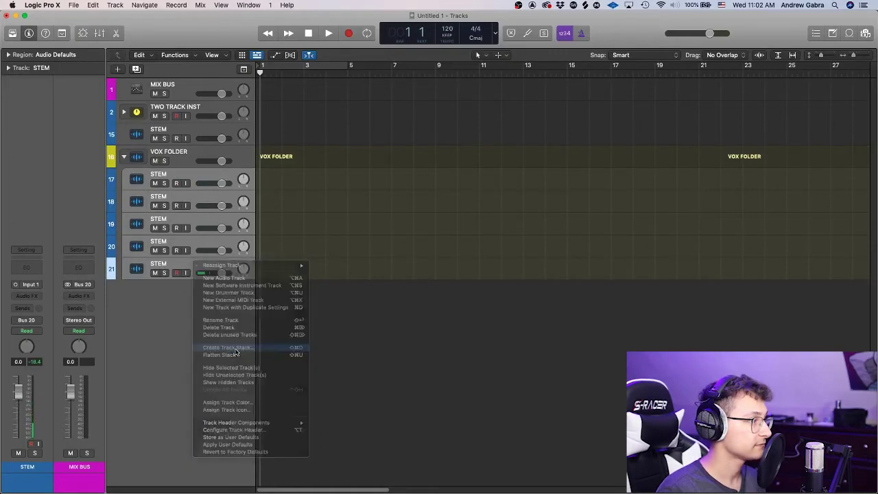
pyautogui.click(509, 89)
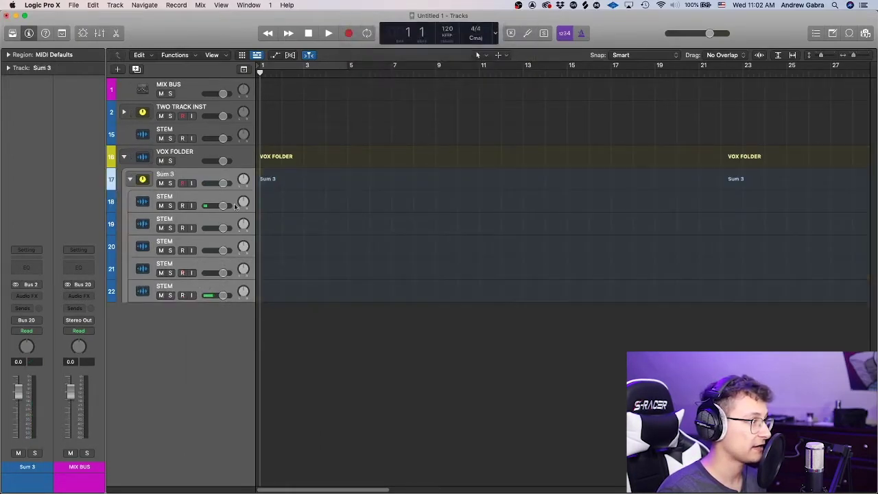
# Rename the nested summing stack inside VOX FOLDER as LEAD VOX
pyautogui.doubleClick(165, 174)
pyautogui.write('LEAD')
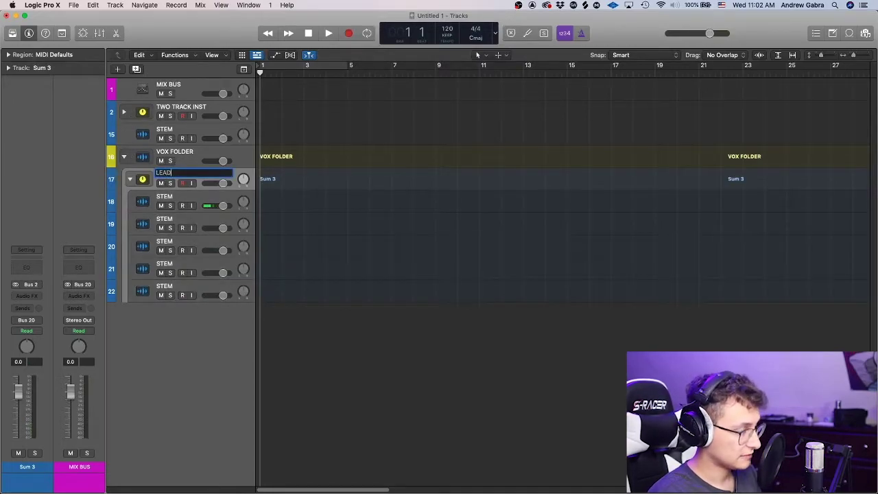
pyautogui.write(' VOX')
pyautogui.press('Return')
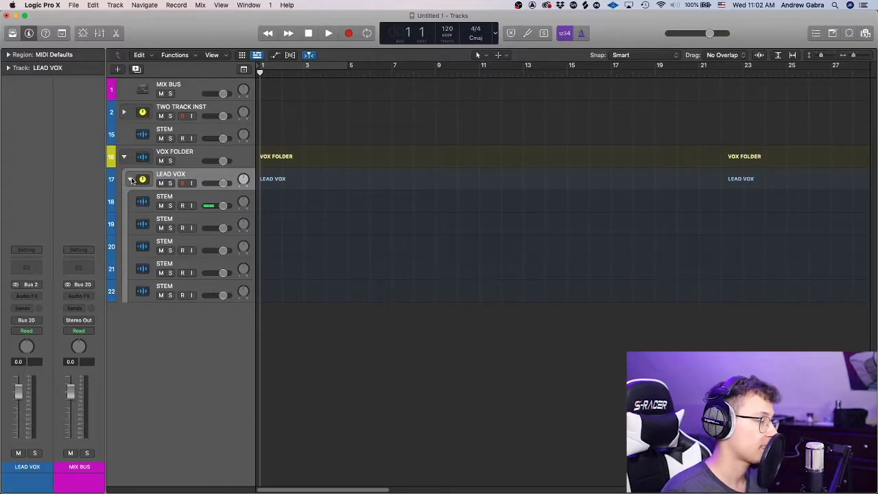
# Examine the input and output routing of the first STEM in LEAD VOX, the LEAD VOX stack and the MIX BUS
pyautogui.click(173, 201)
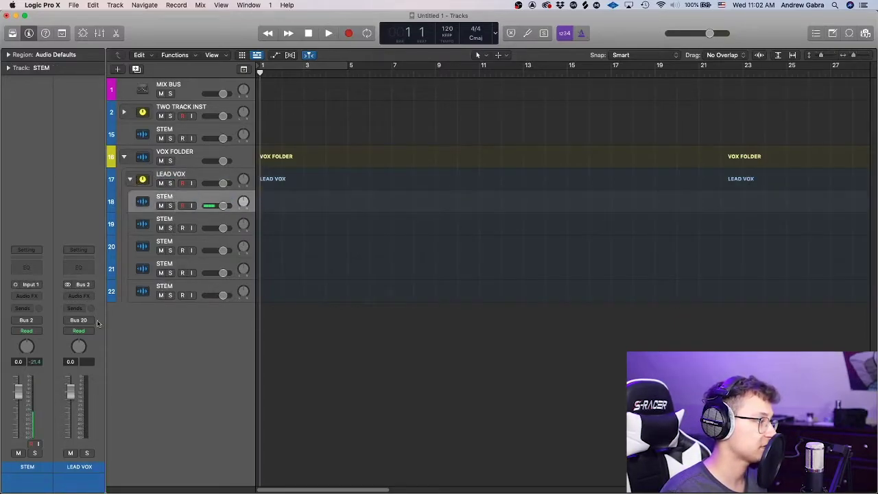
pyautogui.click(26, 320)
pyautogui.click(27, 318)
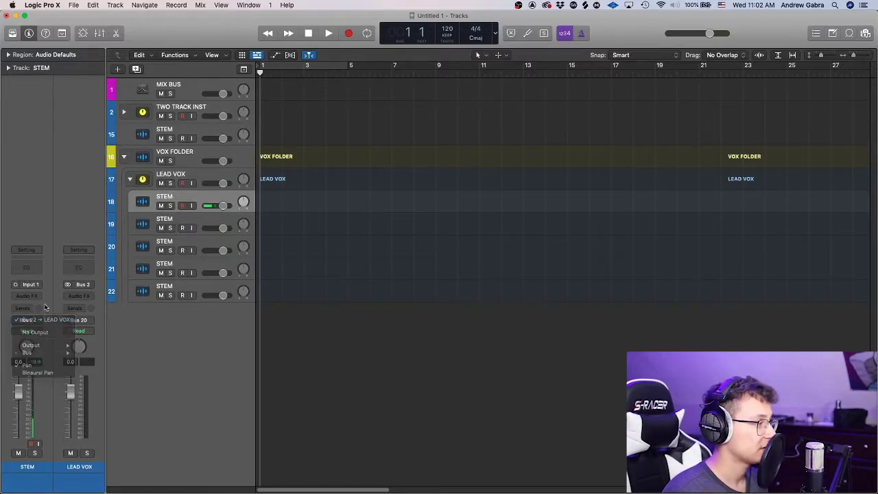
pyautogui.click(179, 176)
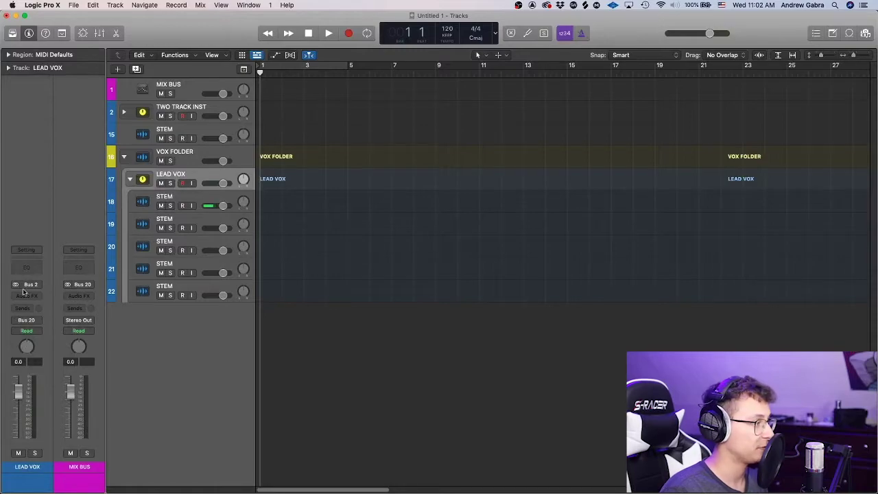
pyautogui.click(186, 95)
pyautogui.click(183, 178)
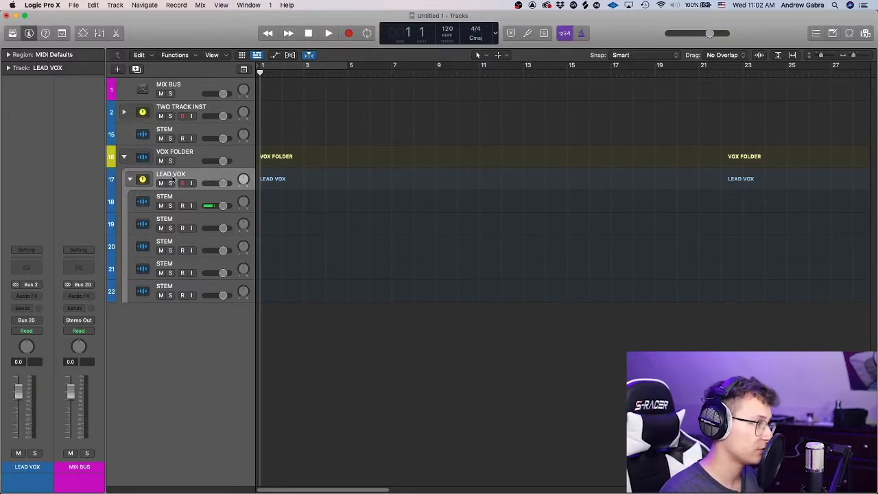
pyautogui.click(163, 201)
pyautogui.click(169, 181)
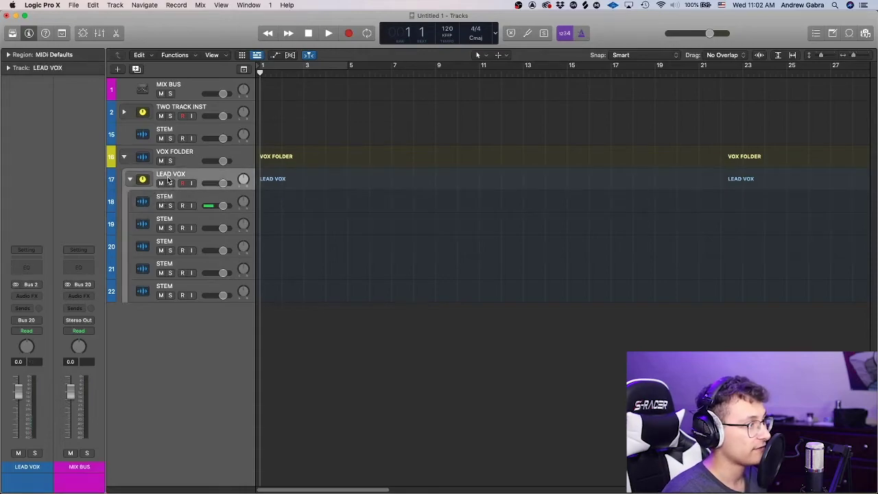
# Collapse the LEAD VOX stack and duplicate it with its settings twice
pyautogui.click(130, 179)
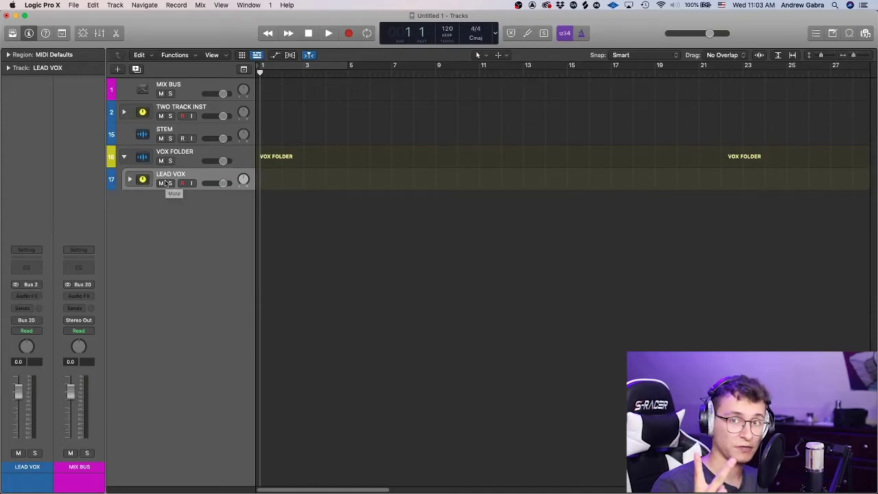
pyautogui.press('super+d')
pyautogui.press('super+d')
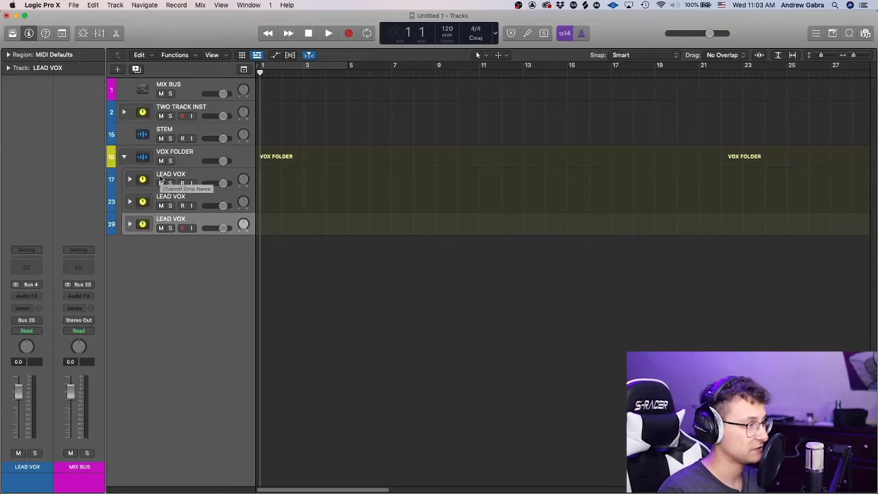
# Rename the first LEAD VOX copy as BG VOX
pyautogui.click(177, 198)
pyautogui.doubleClick(177, 198)
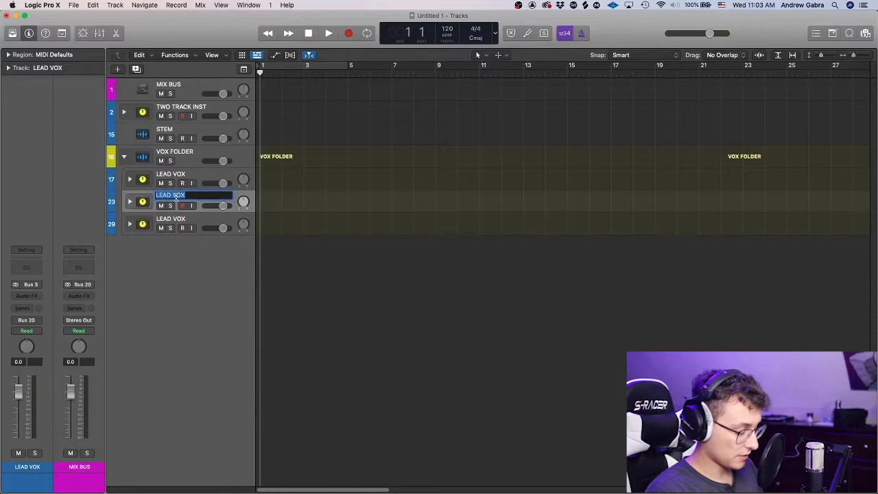
pyautogui.write('BG VOX')
pyautogui.press('Return')
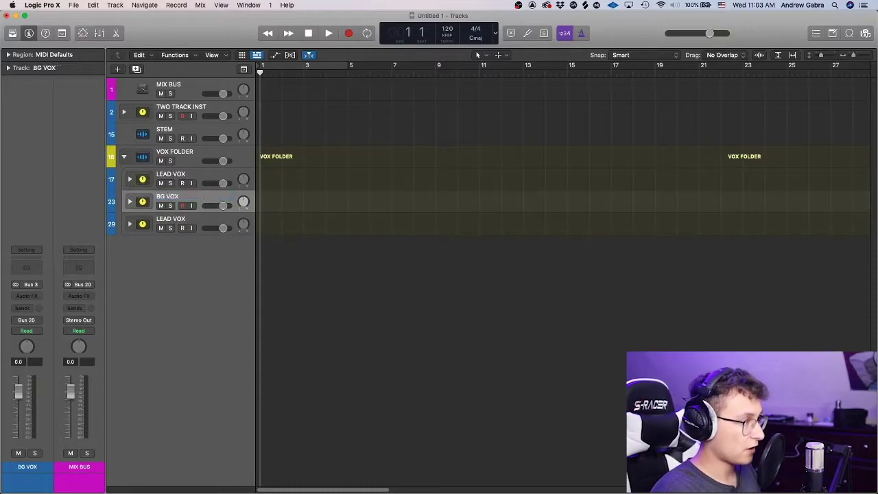
# Rename the second LEAD VOX copy as DUB VOX and select the original LEAD VOX stack
pyautogui.doubleClick(171, 219)
pyautogui.write('DUB')
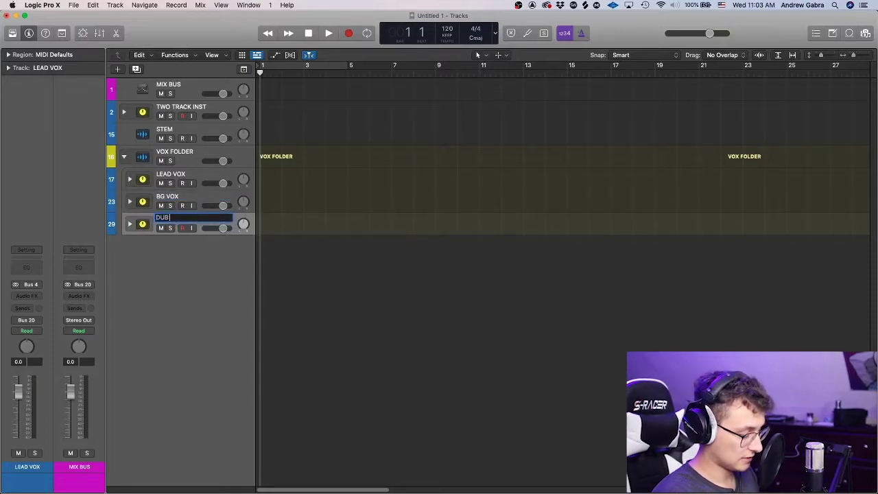
pyautogui.write(' VOX')
pyautogui.press('Return')
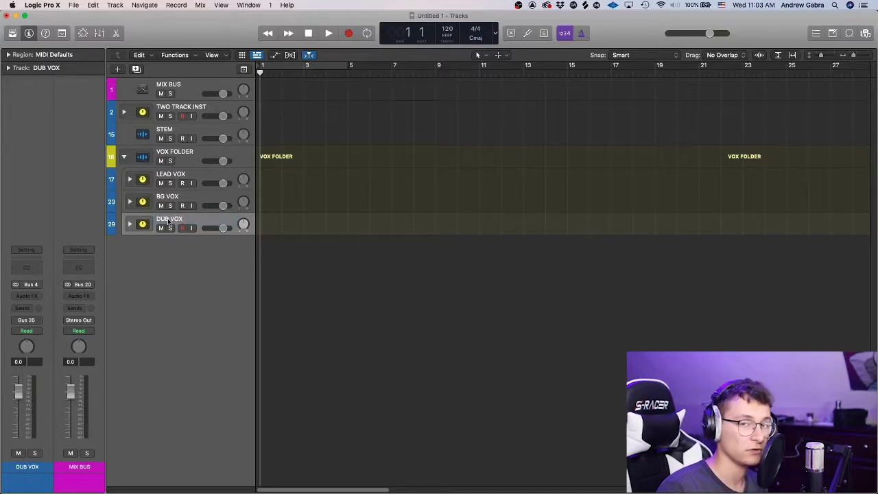
pyautogui.click(176, 176)
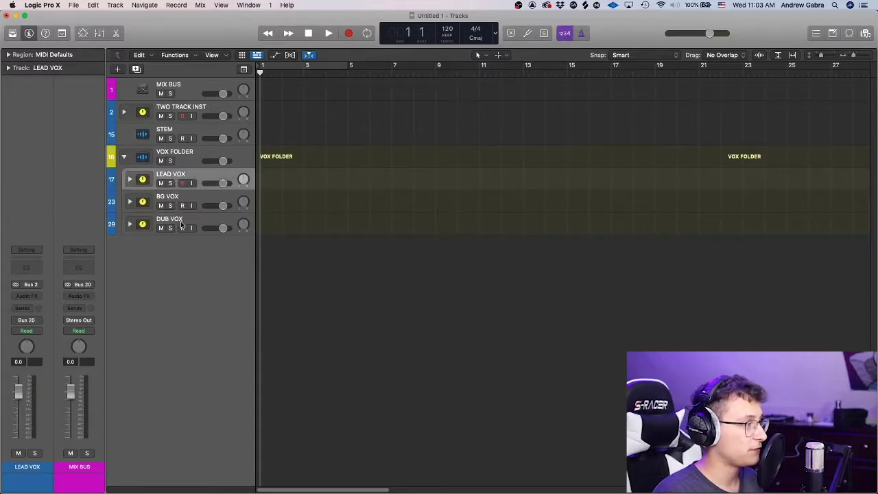
# Examine the output routing of DUB VOX, the MIX BUS and the LEAD VOX stack
pyautogui.click(181, 221)
pyautogui.click(26, 321)
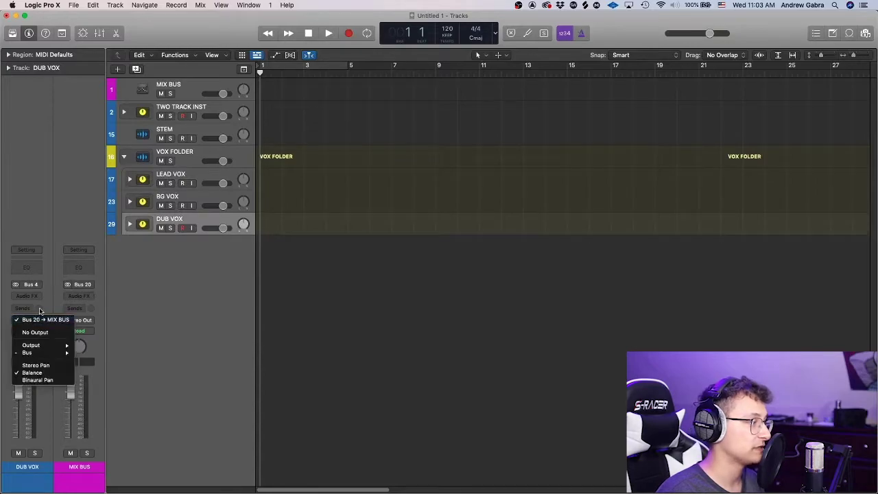
pyautogui.click(48, 309)
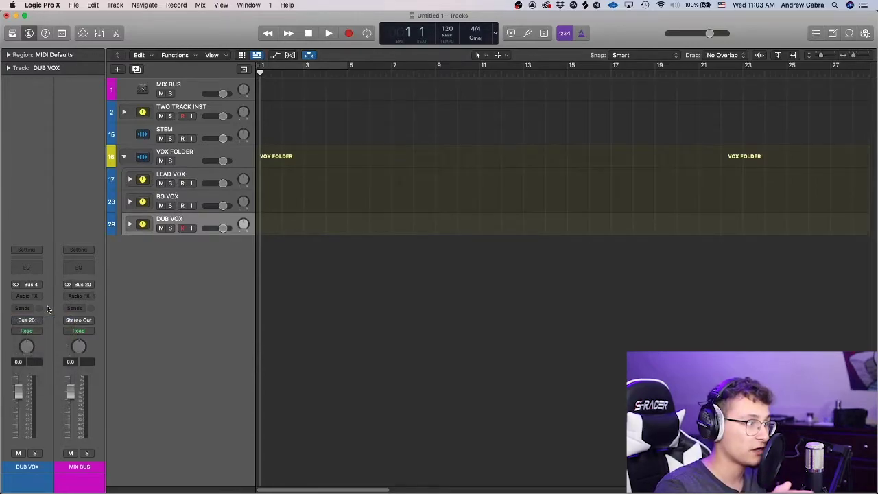
pyautogui.click(195, 83)
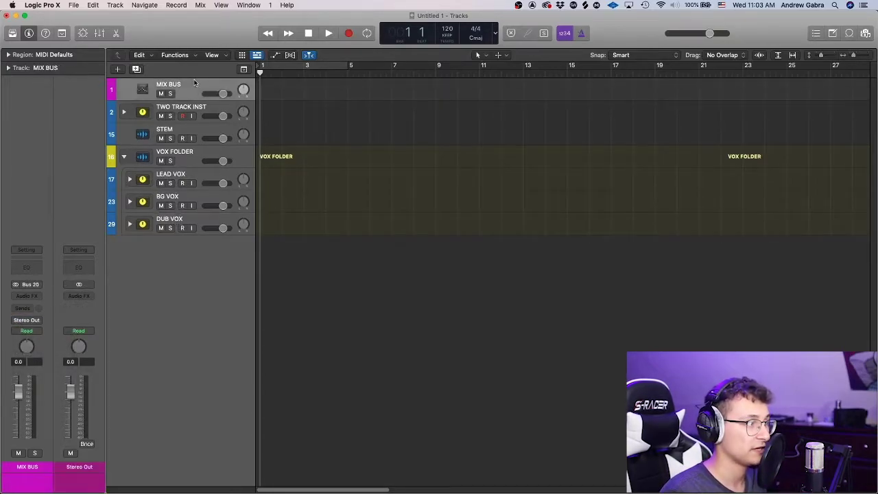
pyautogui.click(175, 172)
pyautogui.keyDown('shift'); pyautogui.click(185, 225); pyautogui.keyUp('shift')
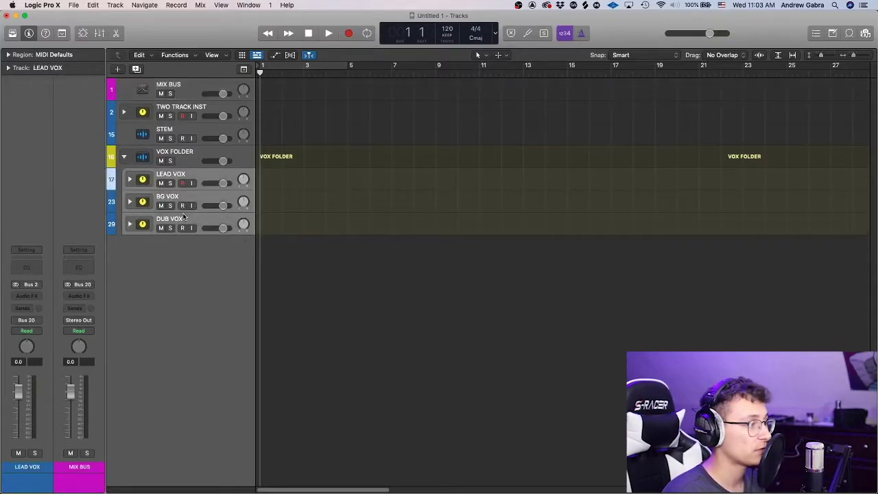
pyautogui.click(175, 172)
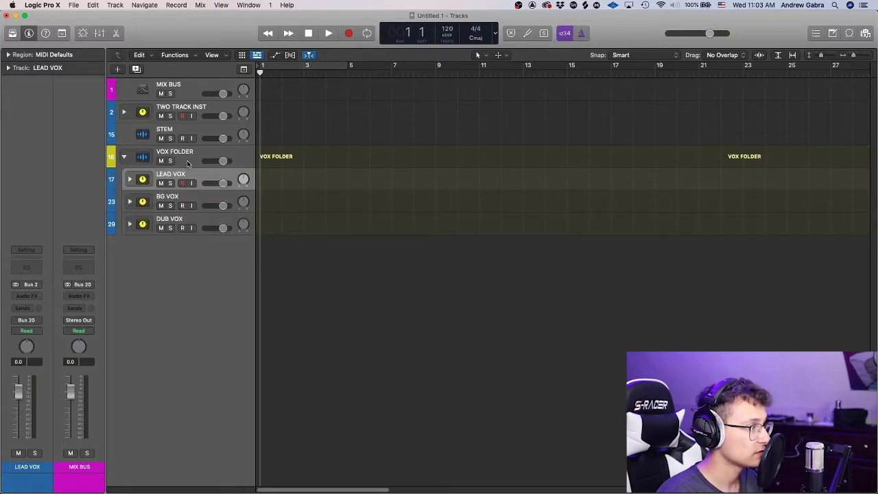
# Route the outputs of the LEAD VOX, BG VOX and DUB VOX stacks together to Bus 10
pyautogui.click(188, 164)
pyautogui.click(185, 174)
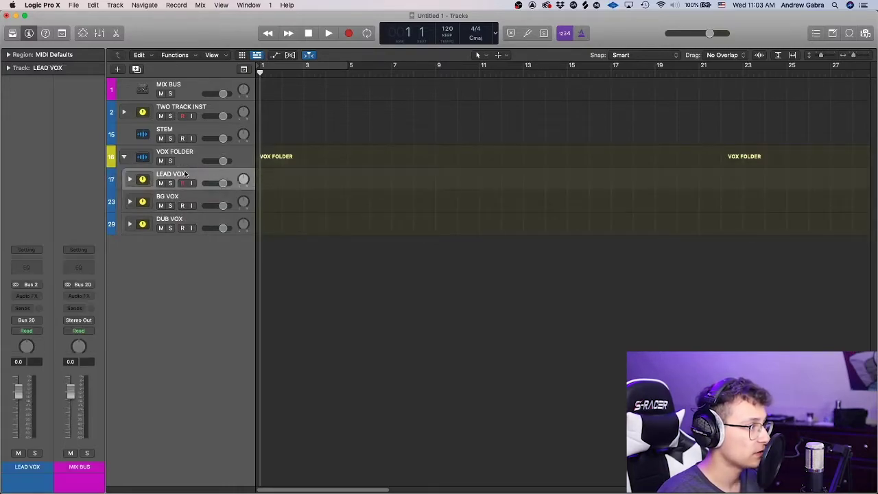
pyautogui.keyDown('shift'); pyautogui.click(190, 219); pyautogui.keyUp('shift')
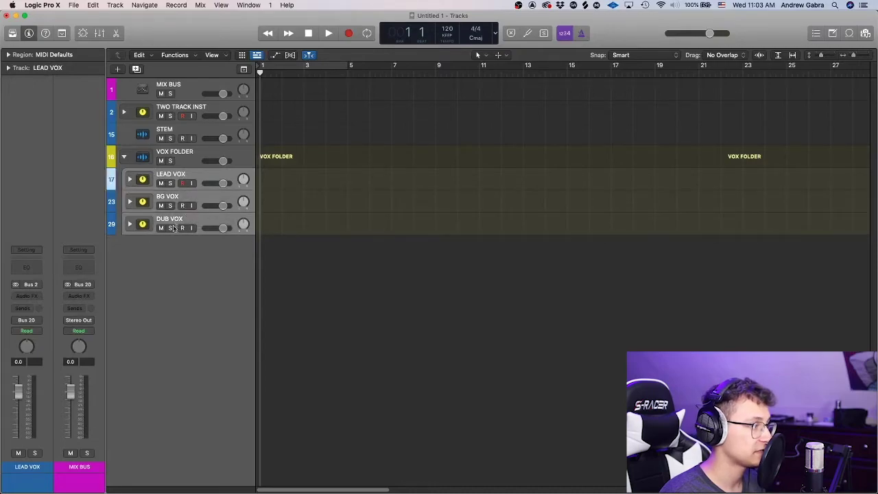
pyautogui.click(34, 320)
pyautogui.moveTo(46, 347)
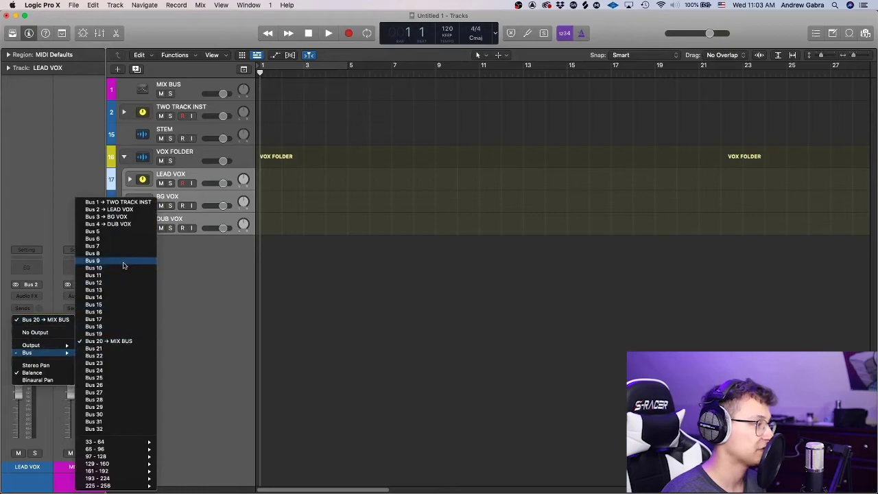
pyautogui.click(124, 268)
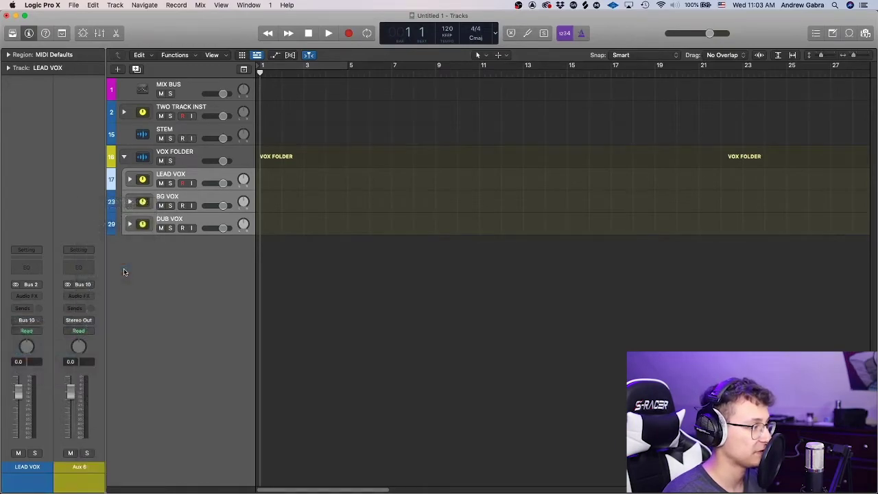
# Create a track for the Bus 10 aux and move it inside VOX FOLDER above LEAD VOX, leaving DUB VOX collapsed
pyautogui.rightClick(79, 205)
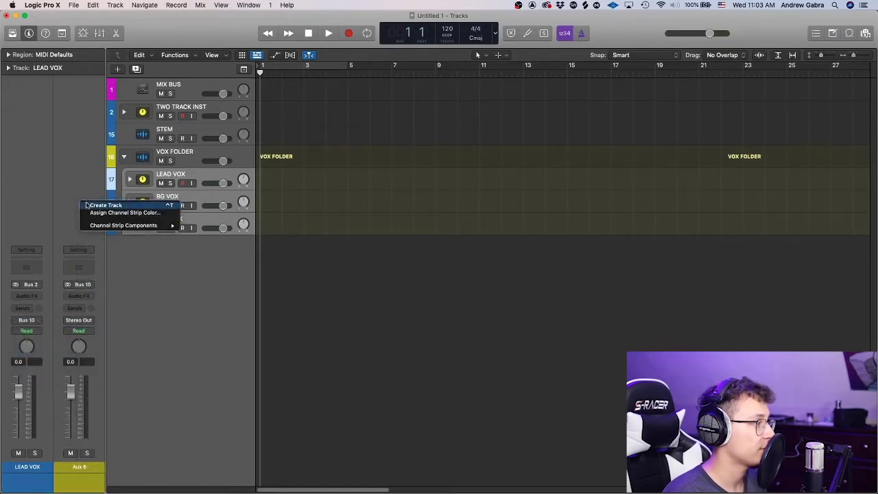
pyautogui.click(88, 206)
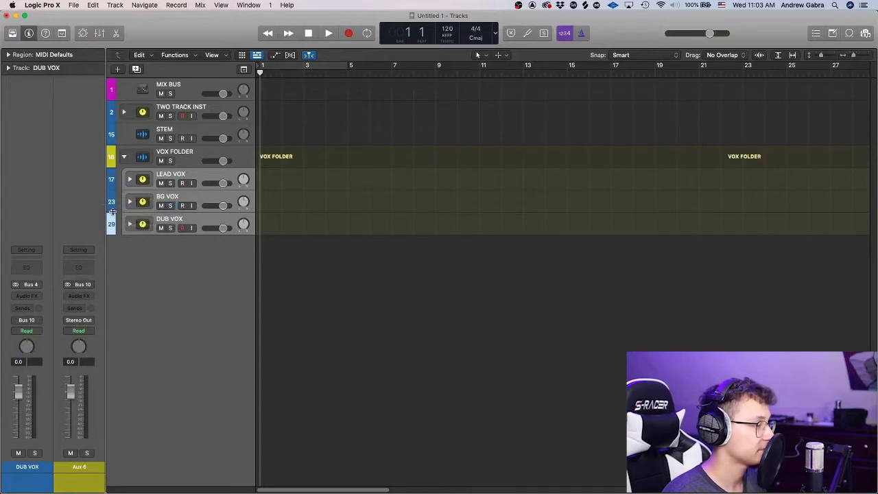
pyautogui.click(130, 225)
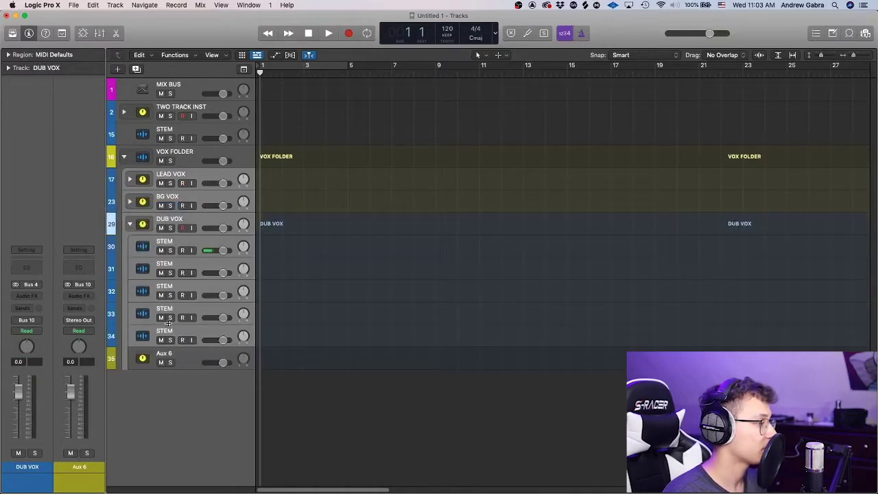
pyautogui.click(183, 356)
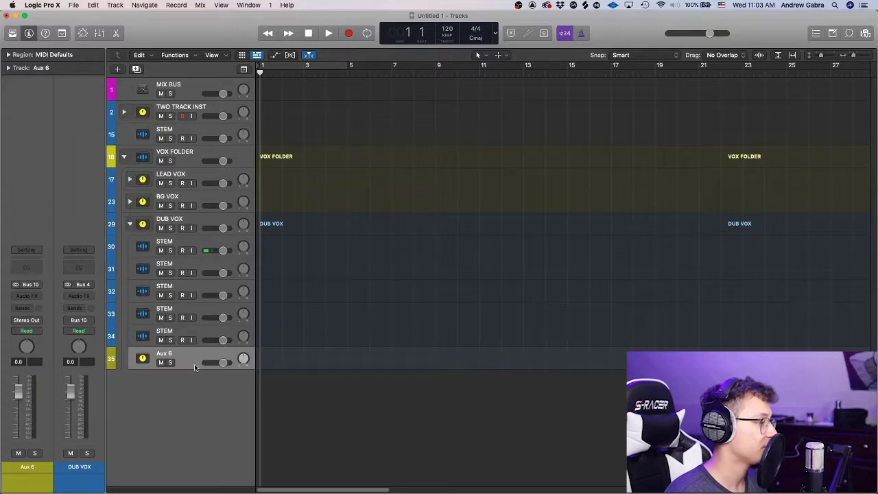
pyautogui.moveTo(196, 365); pyautogui.dragTo(164, 165)
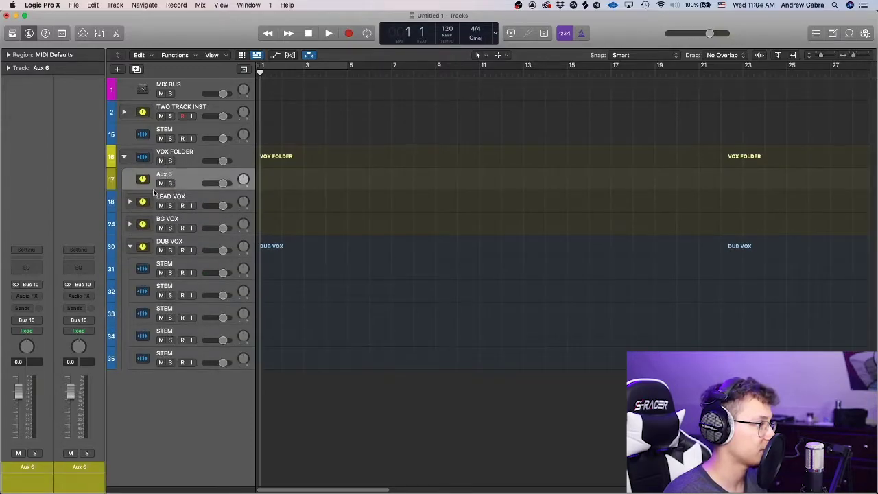
pyautogui.click(134, 245)
pyautogui.click(132, 245)
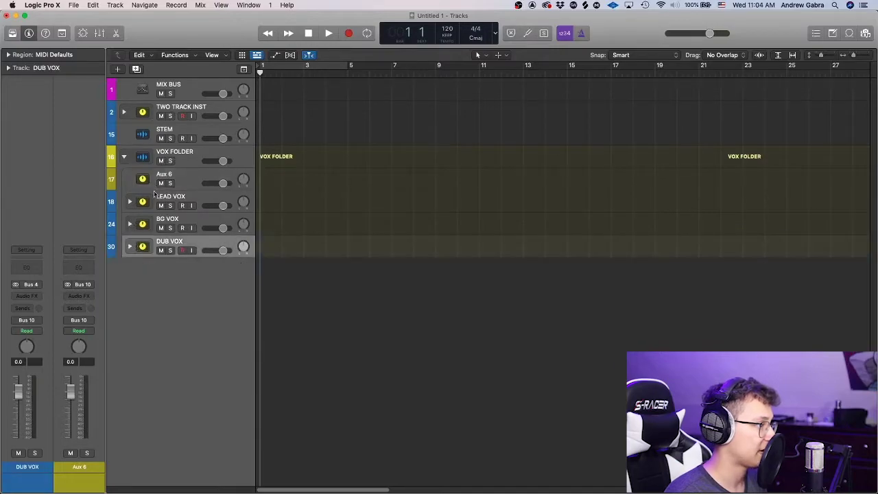
# Rename the Bus 10 aux track in VOX FOLDER as ALL VOX
pyautogui.doubleClick(168, 173)
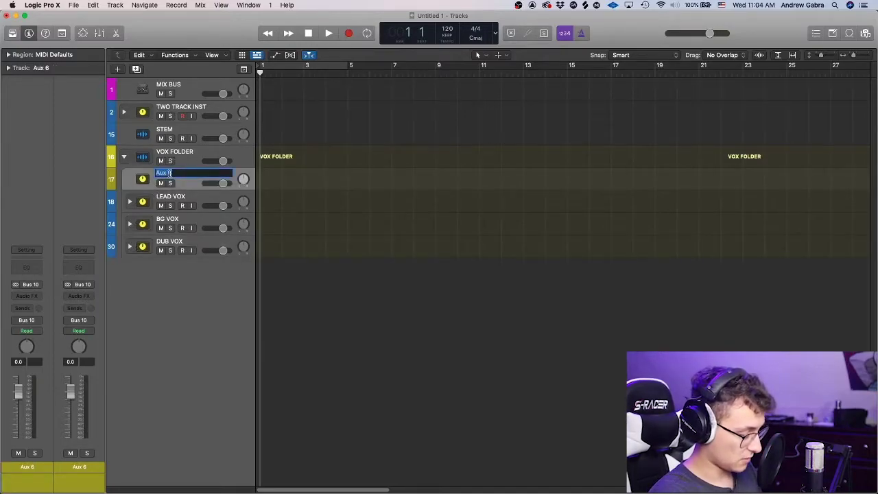
pyautogui.write('ALL VOX')
pyautogui.press('Return')
pyautogui.moveTo(177, 200); pyautogui.dragTo(176, 273)
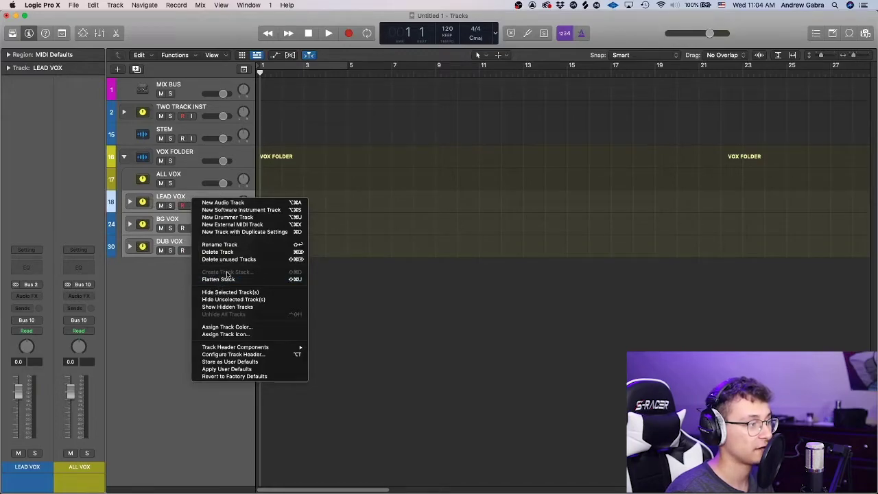
pyautogui.click(165, 263)
# Assign a bright teal track color to ALL VOX
pyautogui.click(190, 178)
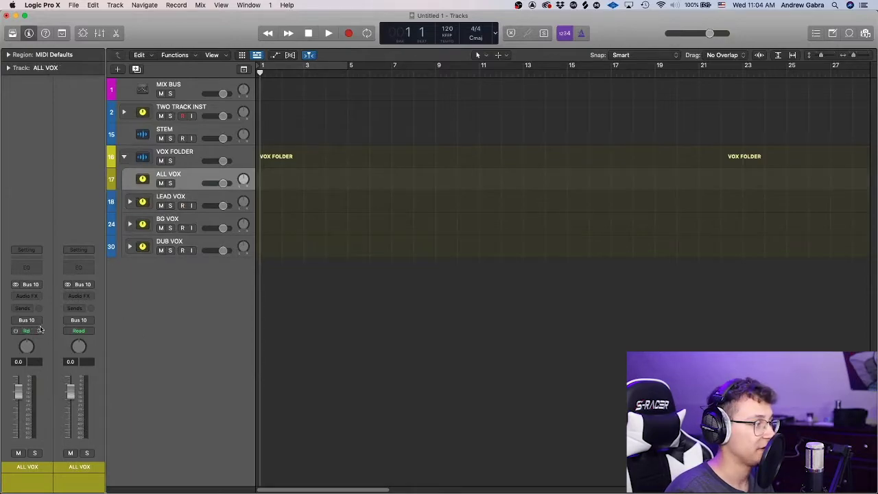
pyautogui.rightClick(184, 181)
pyautogui.click(226, 323)
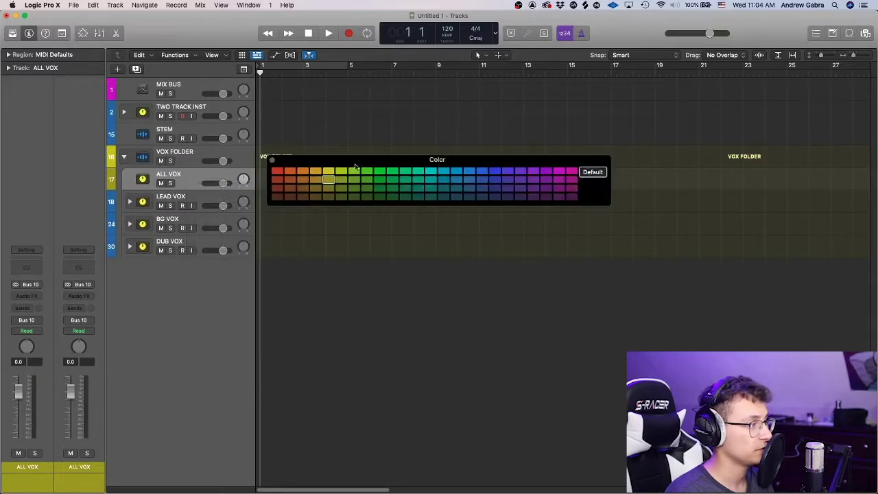
pyautogui.click(417, 171)
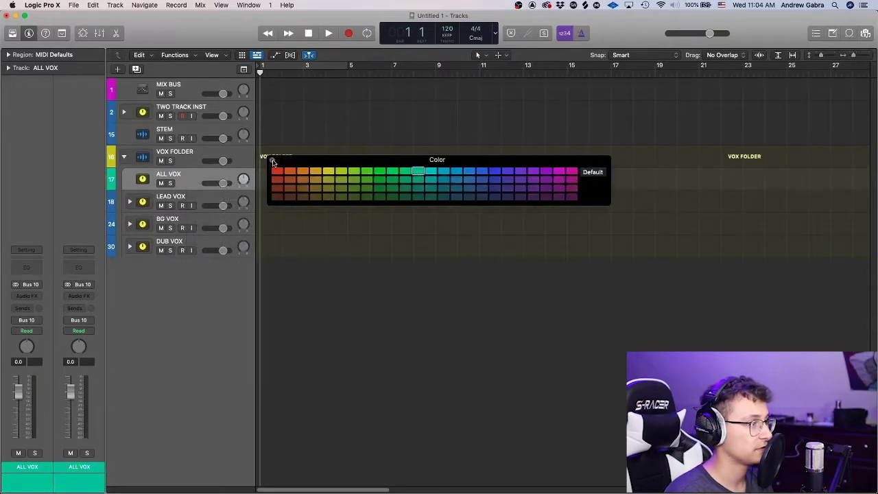
pyautogui.click(273, 162)
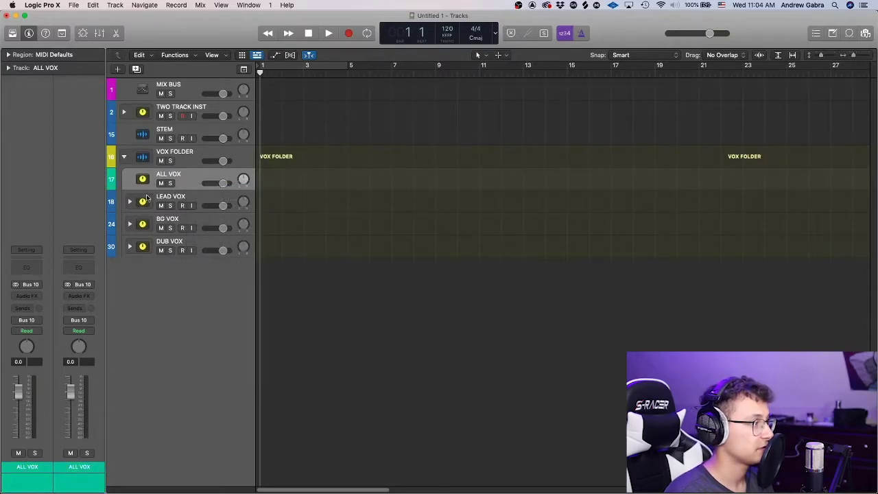
# Set the output of ALL VOX to Bus 20, the MIX BUS
pyautogui.click(27, 320)
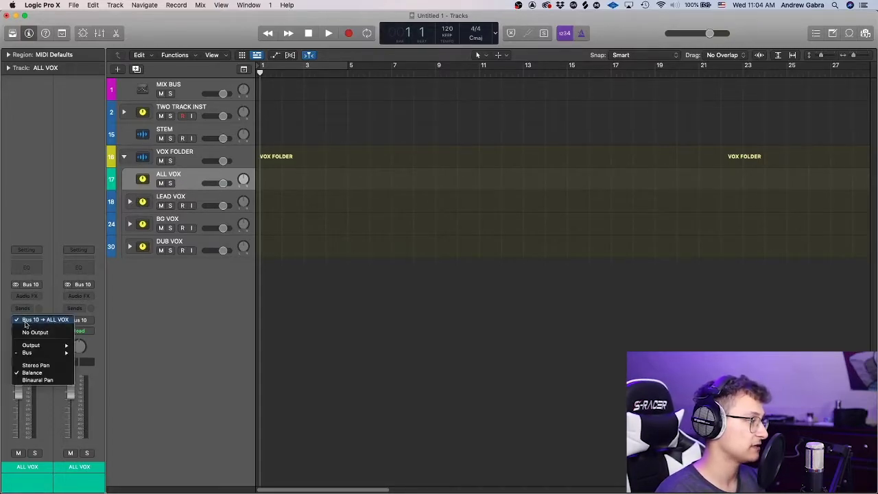
pyautogui.moveTo(34, 352)
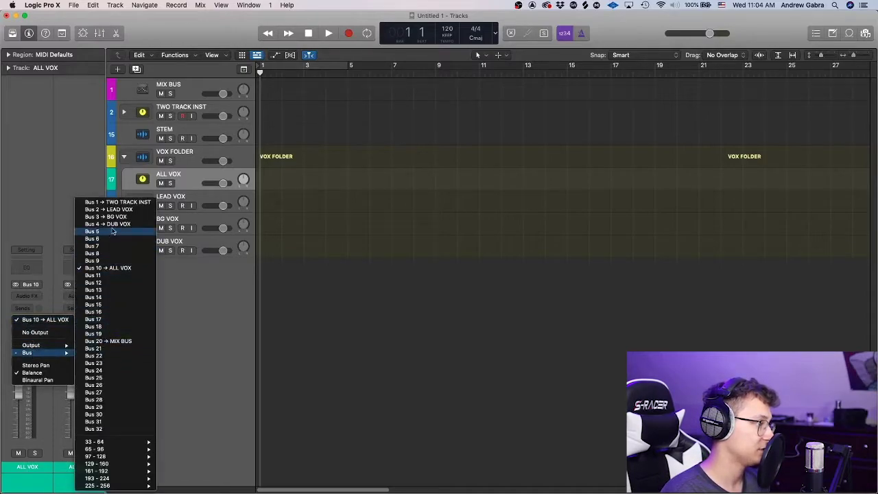
pyautogui.click(119, 341)
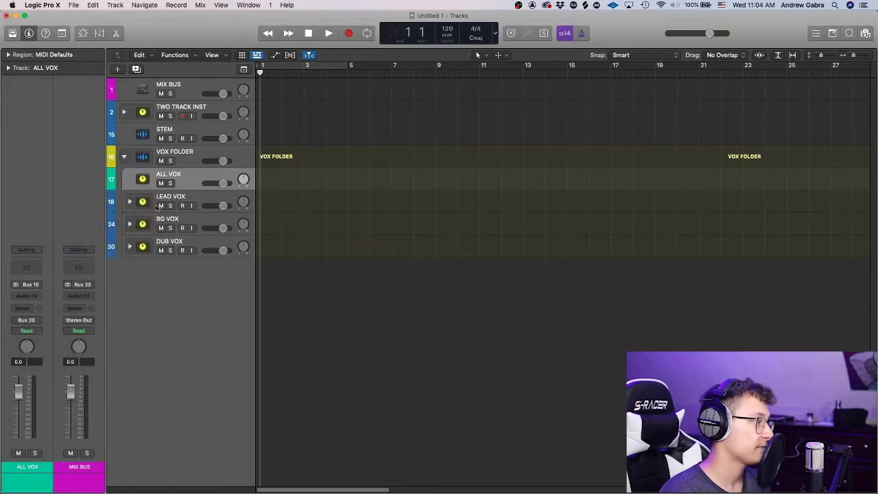
# Trace the signal routing from the second STEM in LEAD VOX through LEAD VOX and ALL VOX to the MIX BUS
pyautogui.click(130, 202)
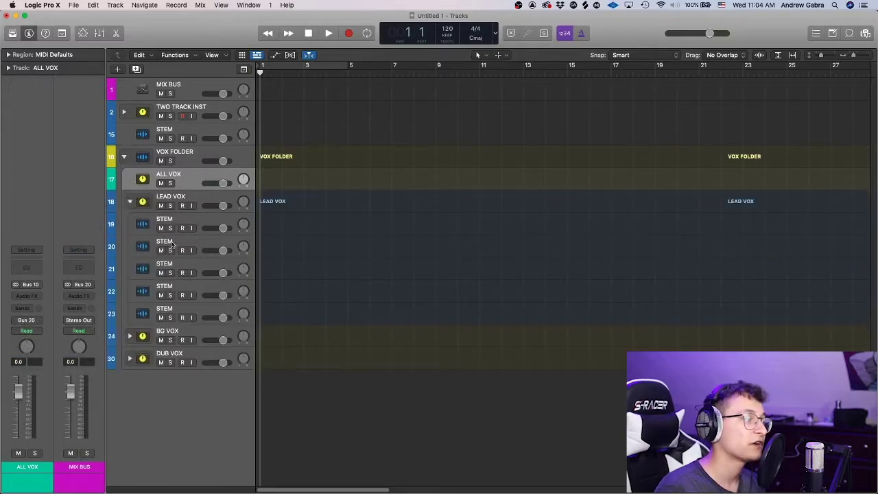
pyautogui.click(172, 244)
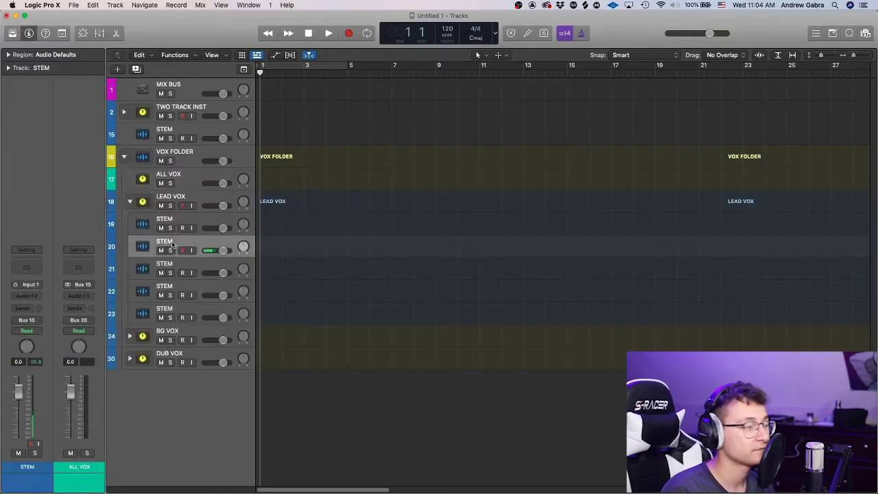
pyautogui.click(161, 199)
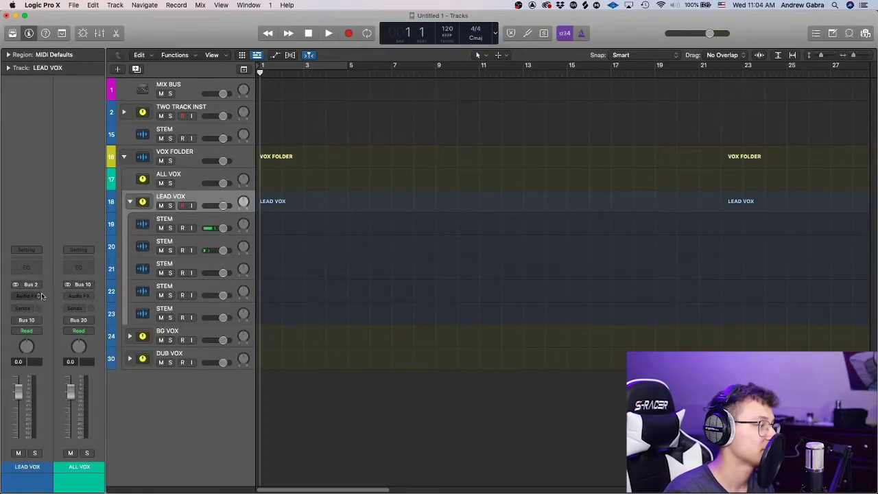
pyautogui.click(185, 185)
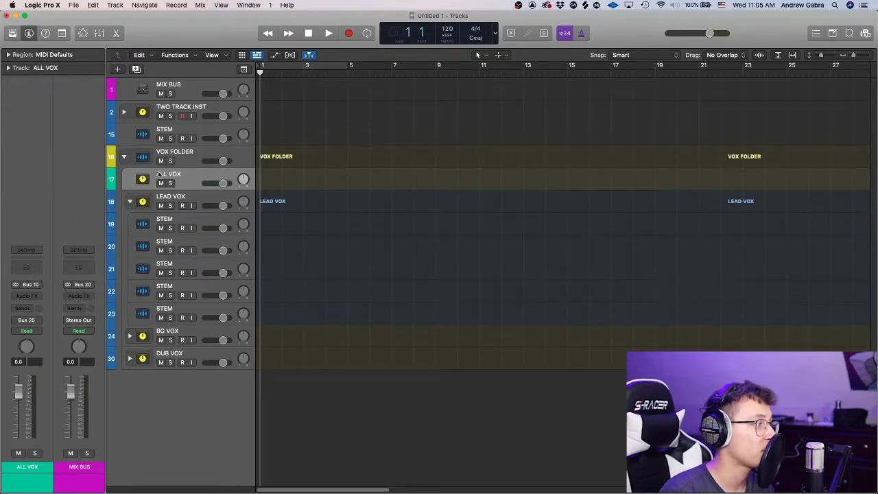
pyautogui.click(187, 86)
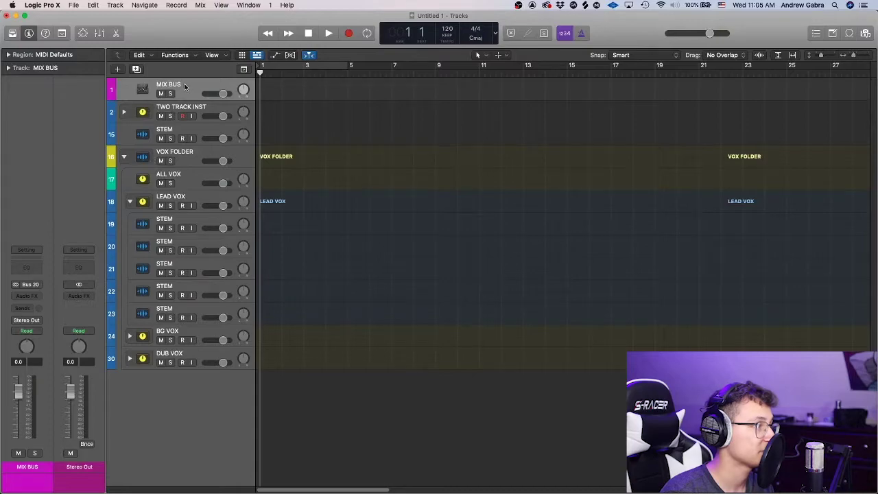
pyautogui.click(130, 201)
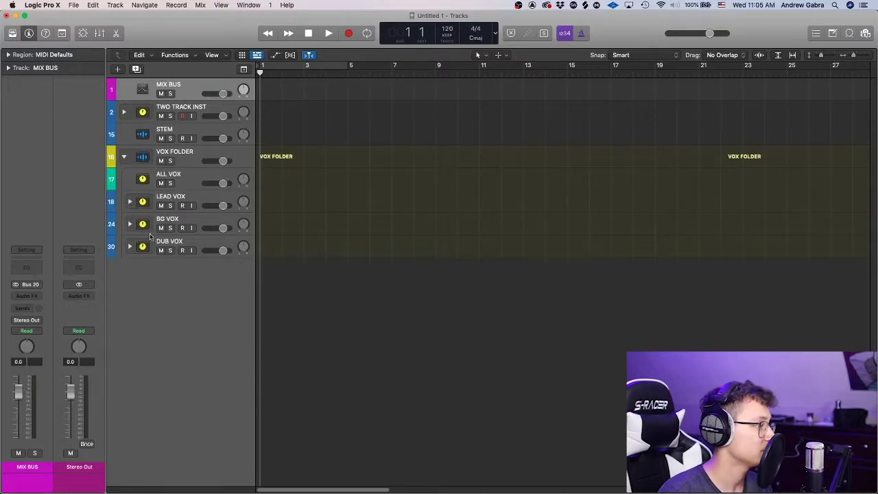
pyautogui.click(181, 180)
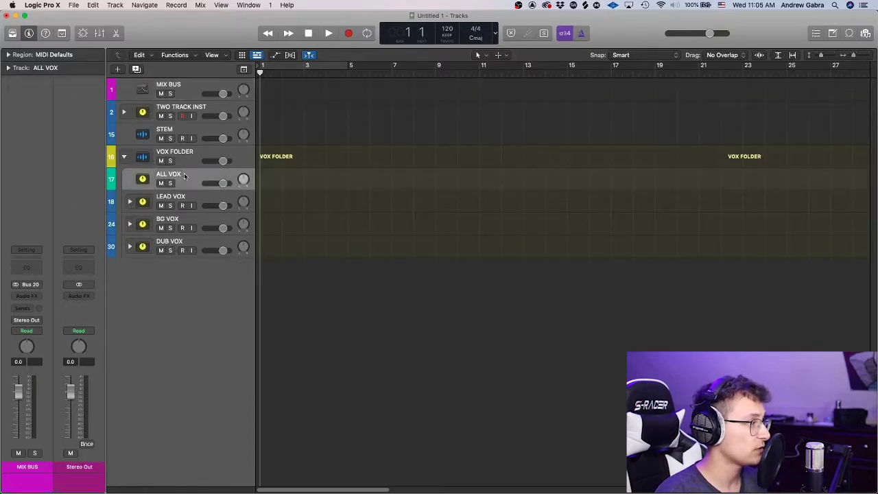
# Duplicate the standalone STEM track with its settings and move the copy into VOX FOLDER above ALL VOX
pyautogui.click(168, 134)
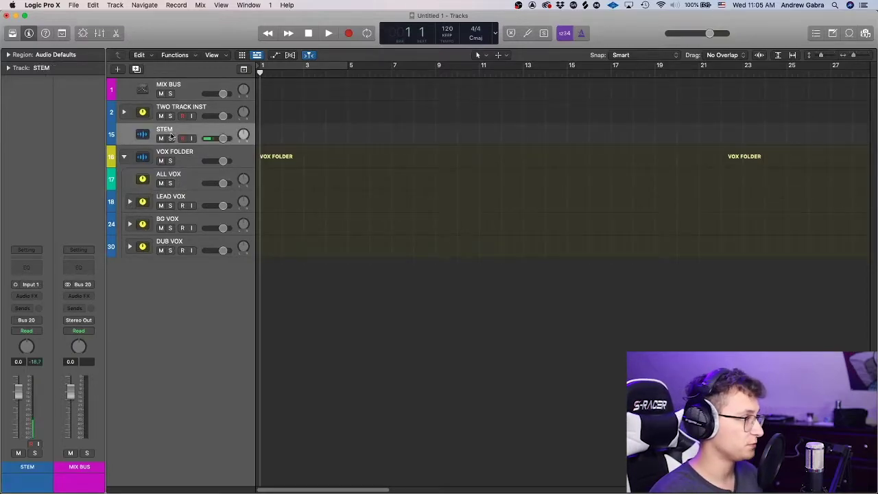
pyautogui.press('super+d')
pyautogui.moveTo(180, 152); pyautogui.dragTo(173, 181)
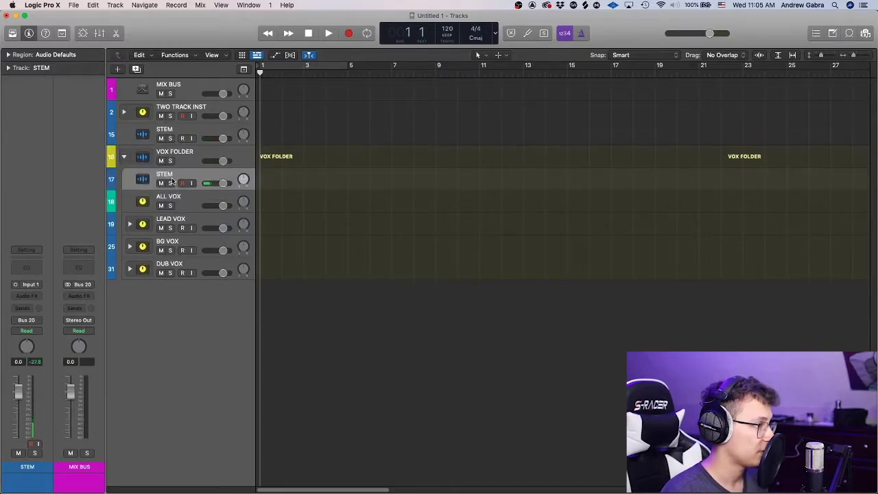
# Rename the STEM copy in VOX FOLDER as REC TRACK
pyautogui.doubleClick(172, 177)
pyautogui.write('REC TRACK')
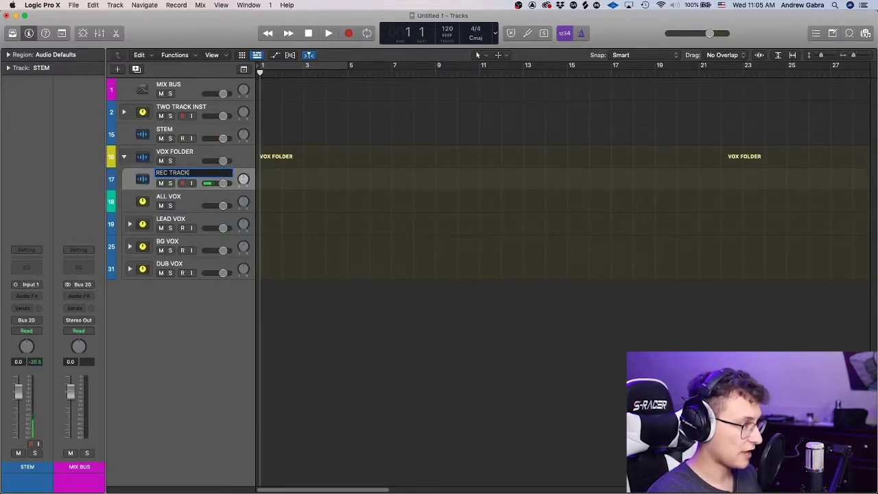
pyautogui.press('Return')
# Assign a bright red track color to REC TRACK
pyautogui.rightClick(171, 184)
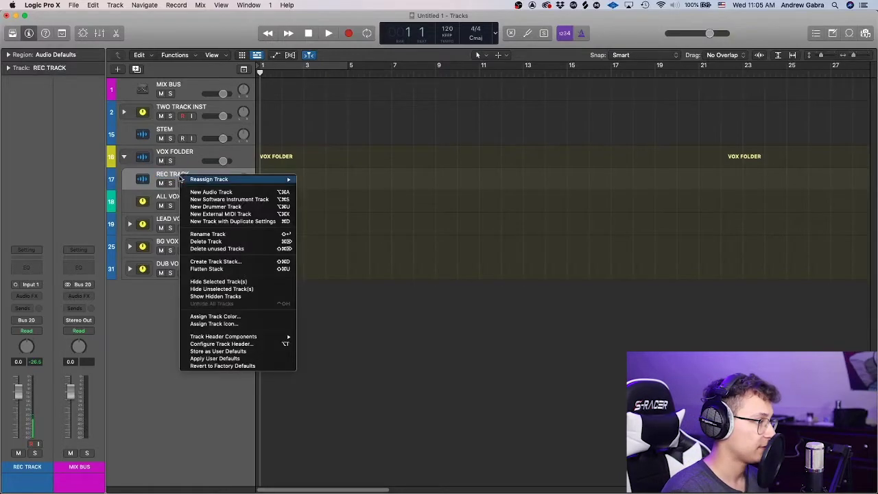
pyautogui.click(232, 320)
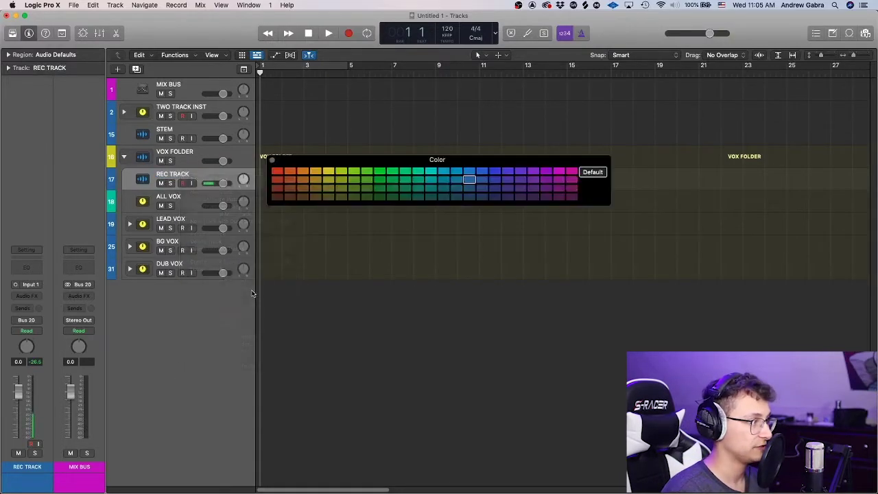
pyautogui.click(277, 172)
pyautogui.click(250, 181)
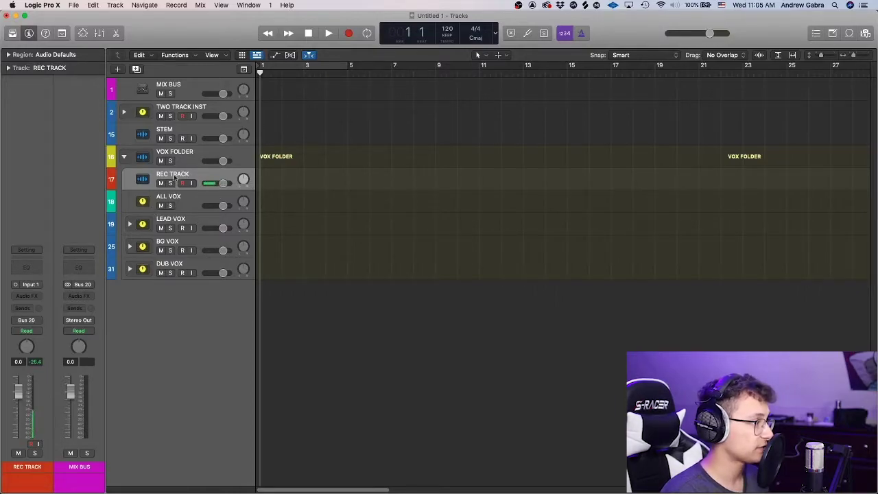
# Set the output of REC TRACK to Stereo Output so it bypasses the MIX BUS
pyautogui.click(29, 320)
pyautogui.moveTo(34, 352)
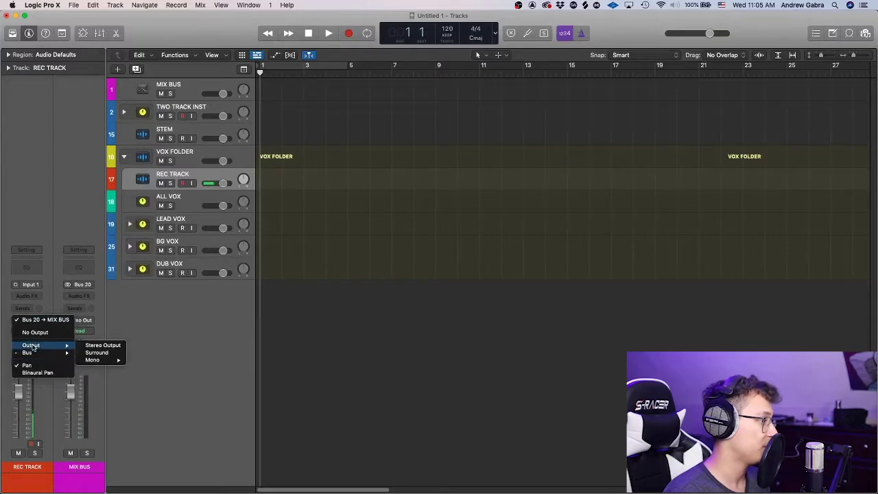
pyautogui.click(43, 299)
pyautogui.click(31, 321)
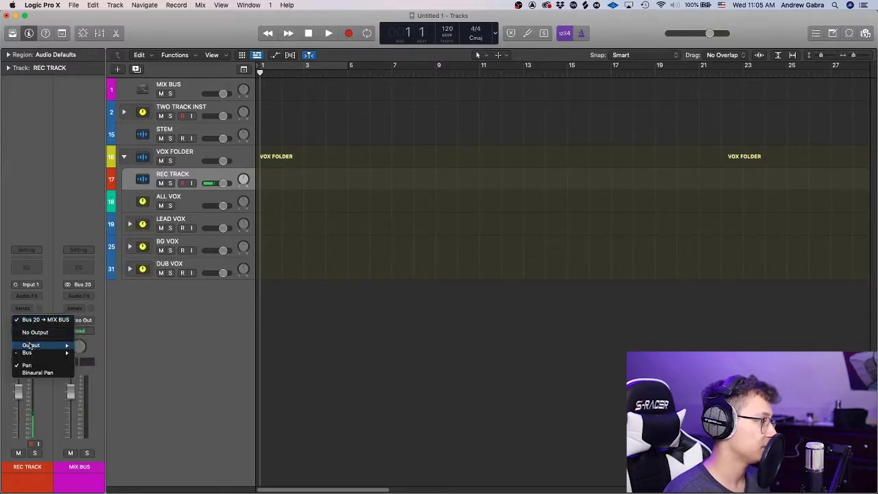
pyautogui.moveTo(32, 347)
pyautogui.click(102, 345)
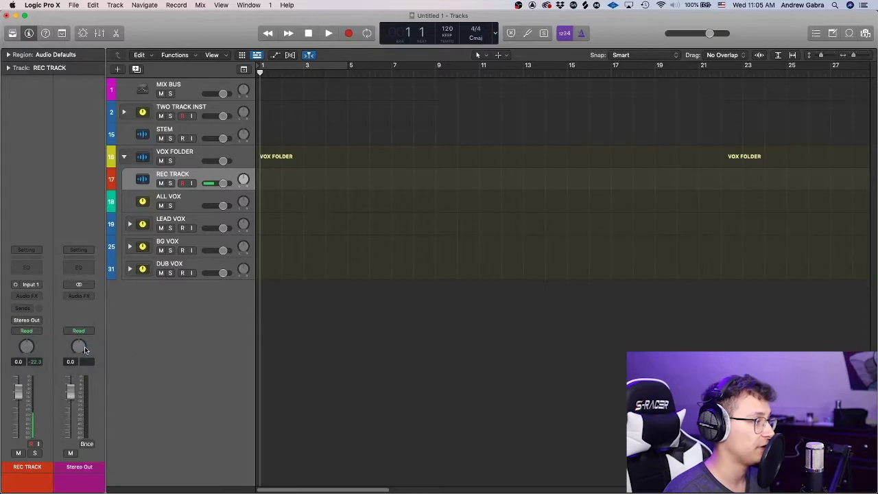
pyautogui.click(168, 168)
pyautogui.click(187, 90)
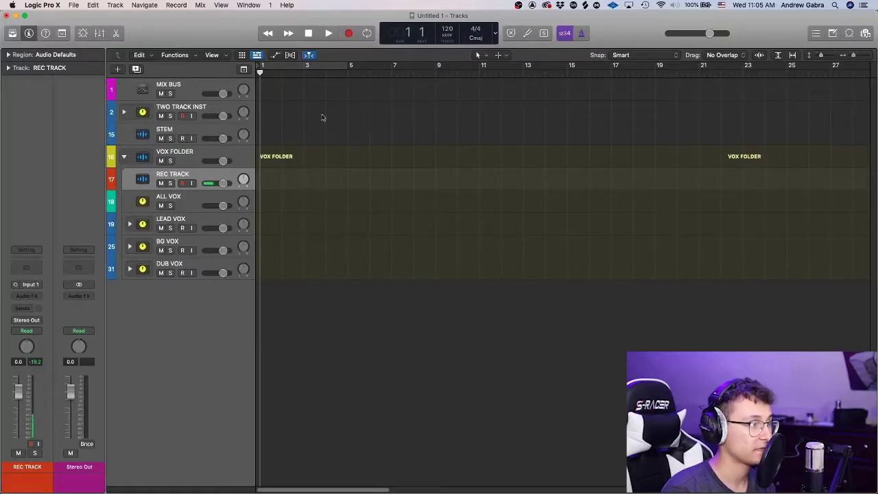
# Record a short take on REC TRACK with the playhead set to bar 3, stop in bar 6 and select the recorded region
pyautogui.click(305, 73)
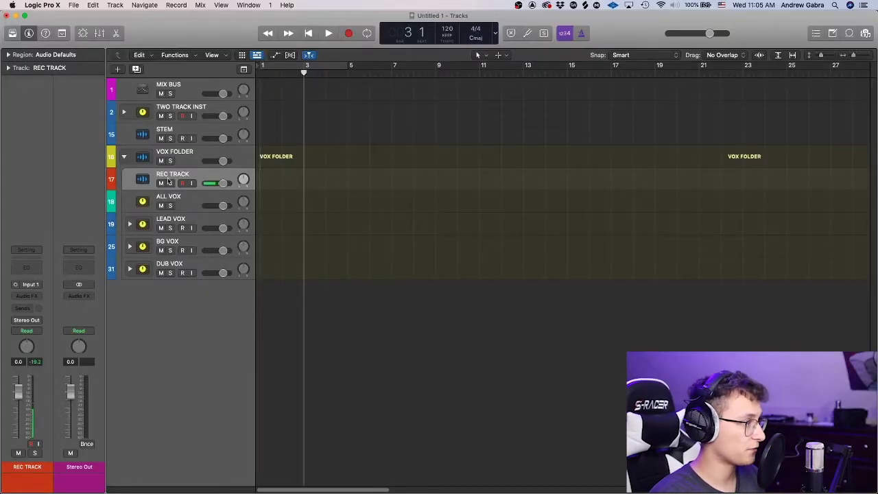
pyautogui.press('r')
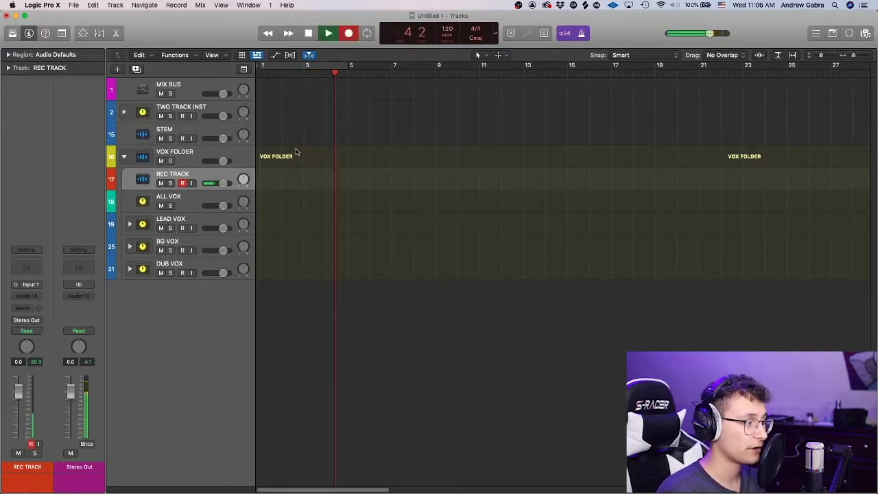
pyautogui.press('space')
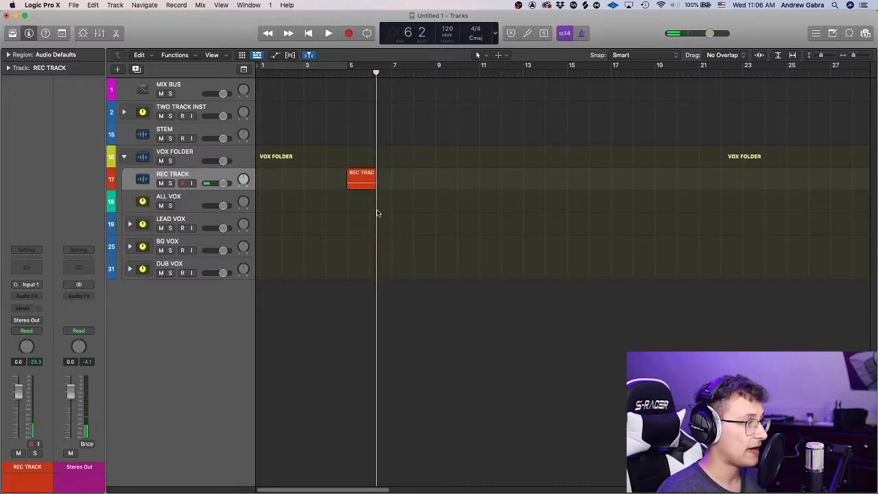
pyautogui.click(364, 188)
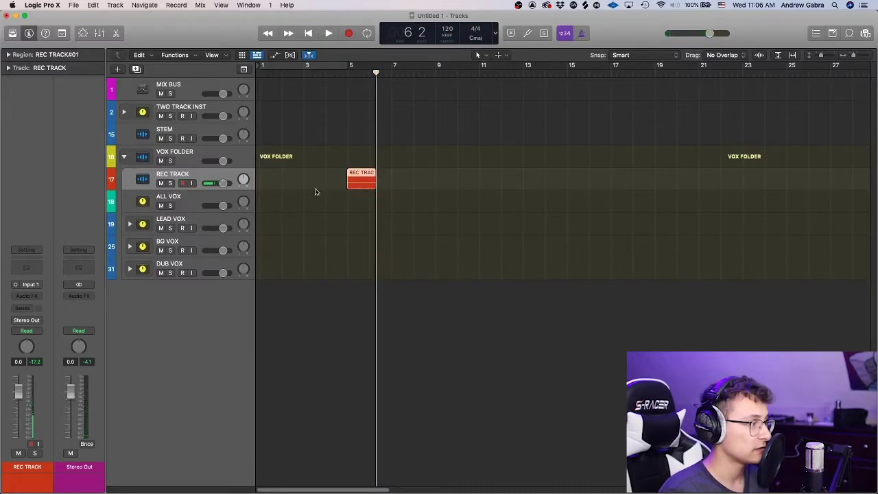
# Expand LEAD VOX and move the recorded region from REC TRACK onto its first STEM track
pyautogui.click(129, 225)
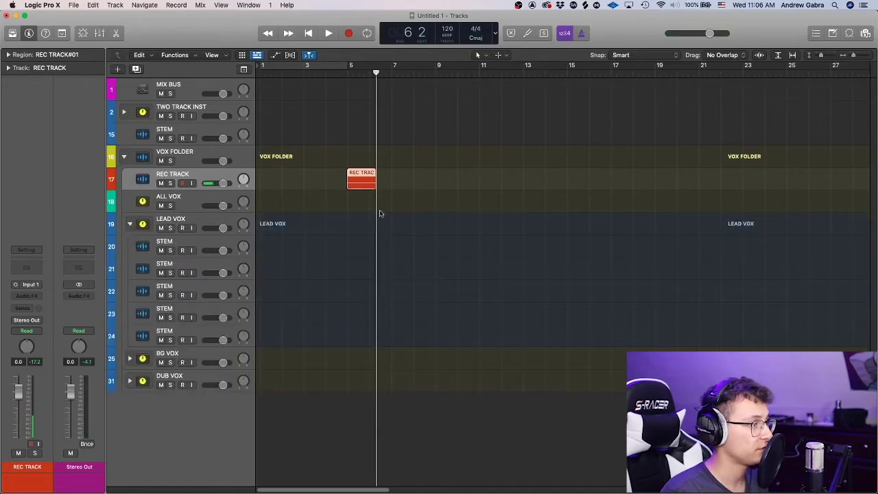
pyautogui.moveTo(367, 187); pyautogui.dragTo(363, 252)
pyautogui.click(210, 243)
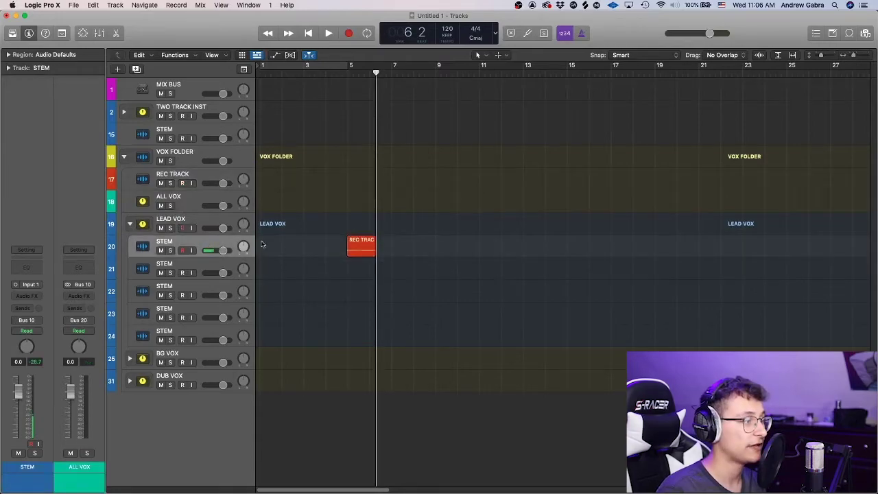
pyautogui.click(197, 100)
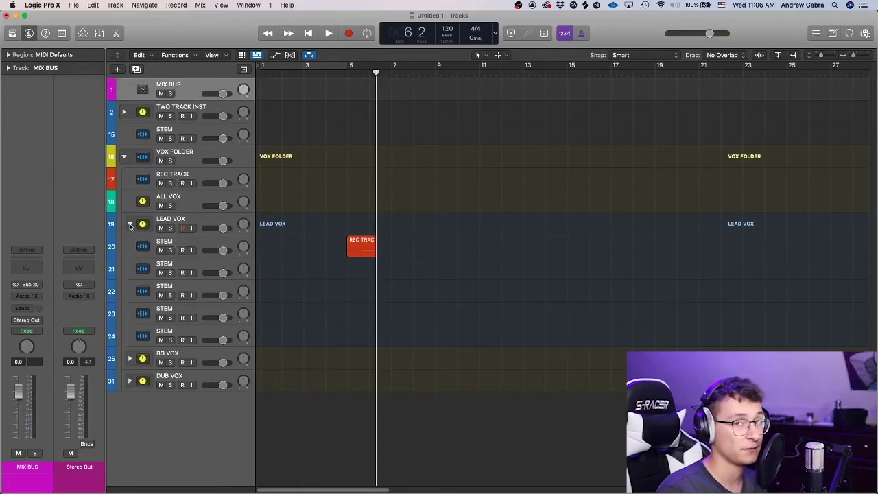
pyautogui.click(171, 244)
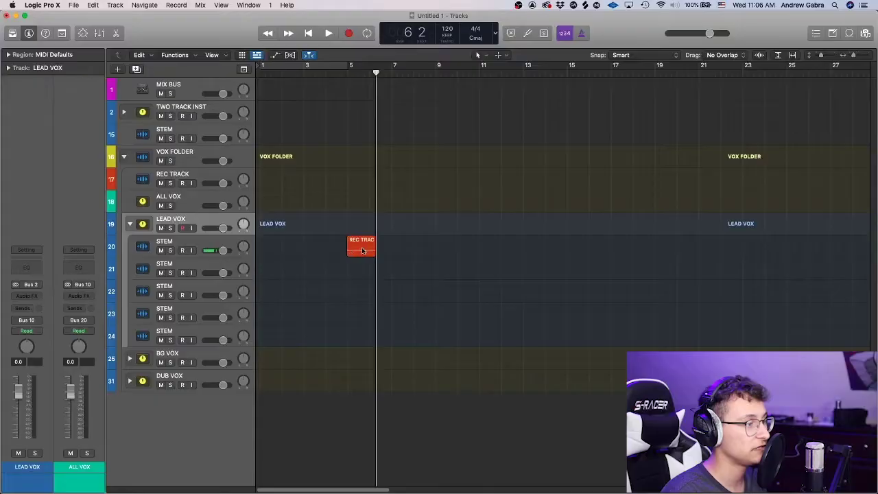
# Copy the recorded region onto the second STEM track at the same bar and collapse LEAD VOX
pyautogui.moveTo(362, 244); pyautogui.dragTo(361, 267)
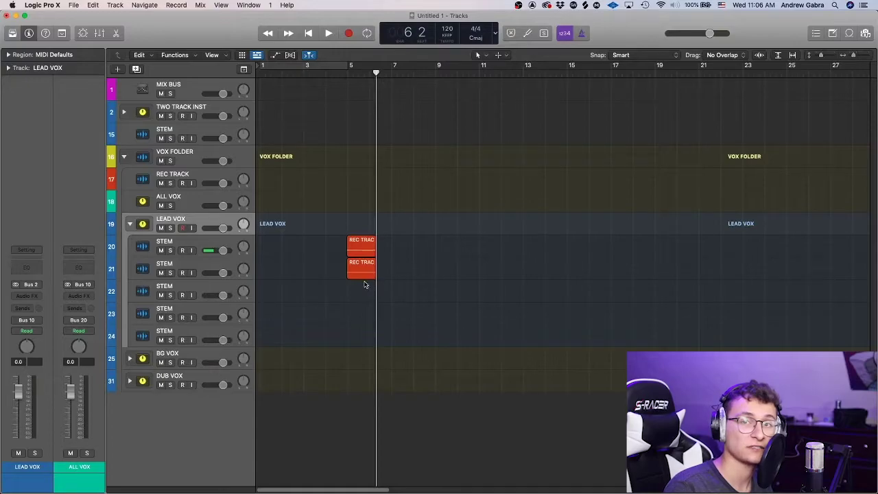
pyautogui.click(182, 251)
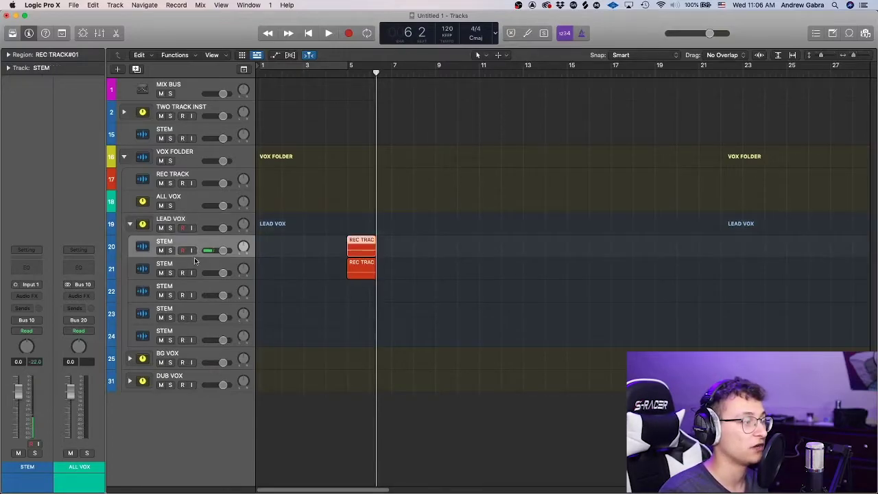
pyautogui.click(195, 260)
pyautogui.click(198, 247)
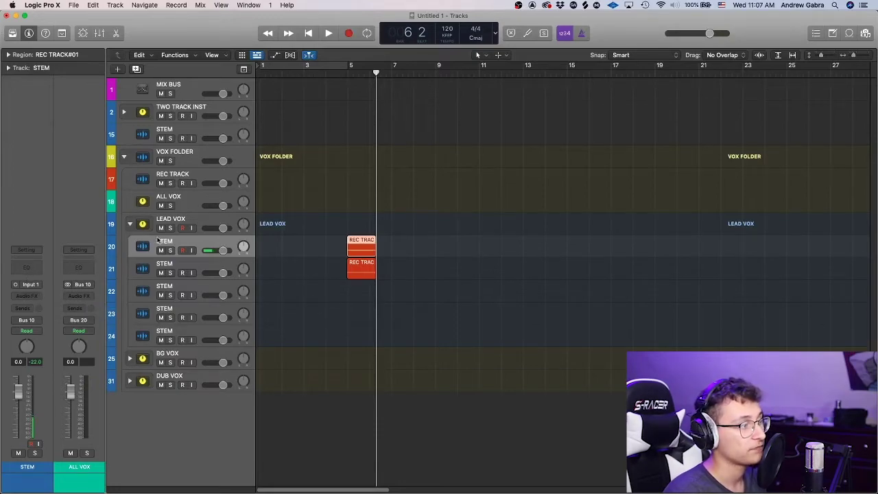
pyautogui.click(346, 280)
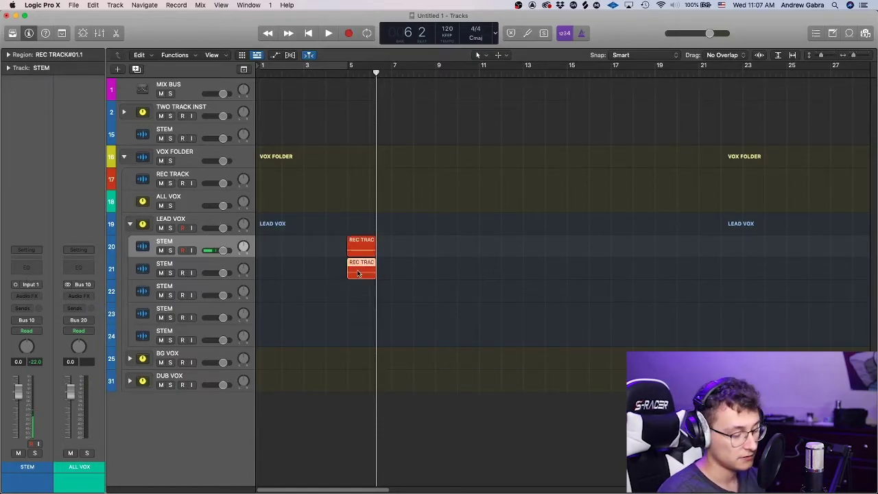
pyautogui.click(131, 225)
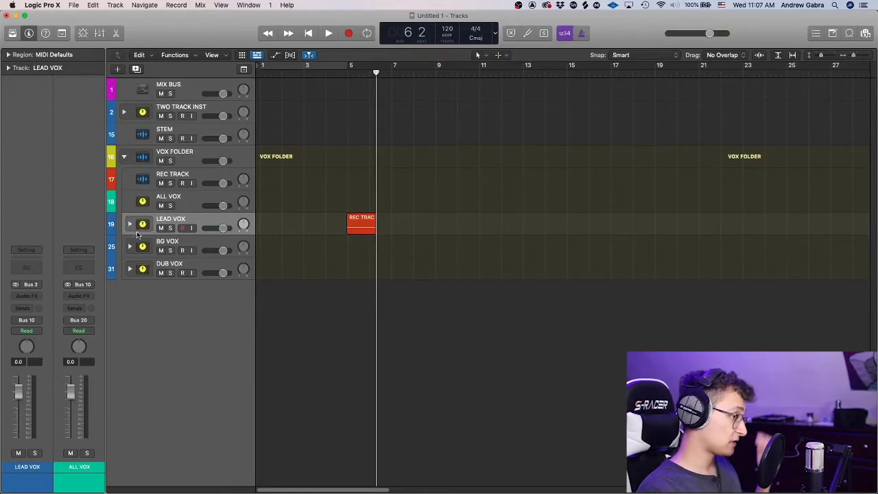
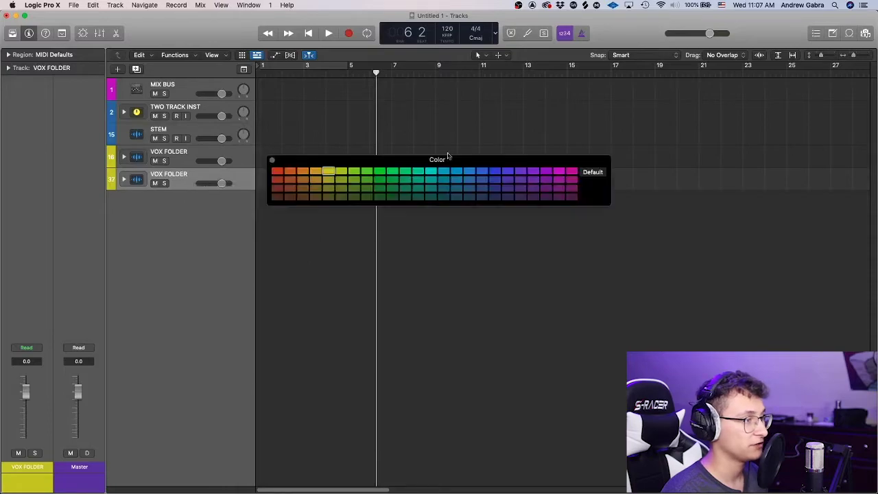
# Color the duplicate VOX FOLDER stack purple and the TWO TRACK INST stack light blue
pyautogui.click(534, 171)
pyautogui.click(272, 161)
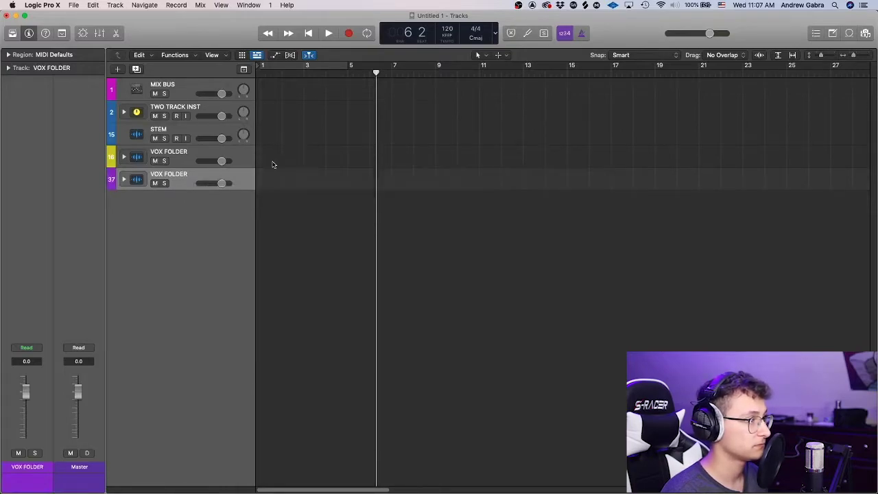
pyautogui.rightClick(194, 123)
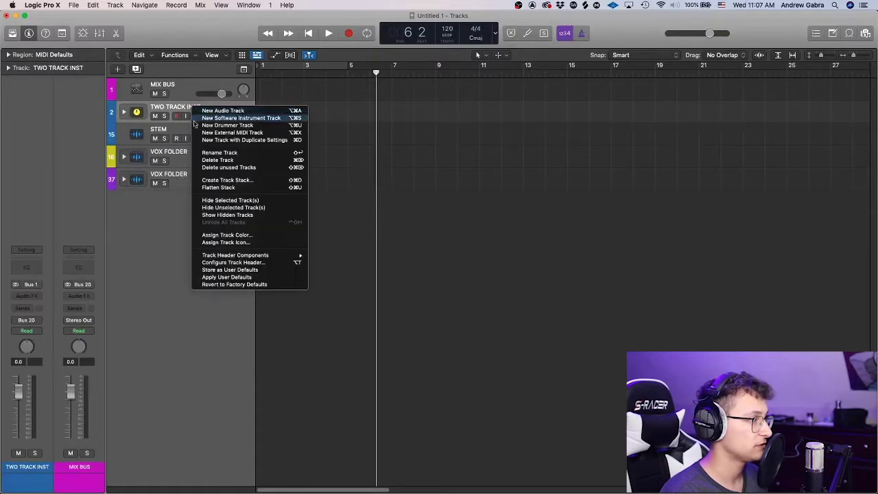
pyautogui.click(236, 236)
pyautogui.click(435, 170)
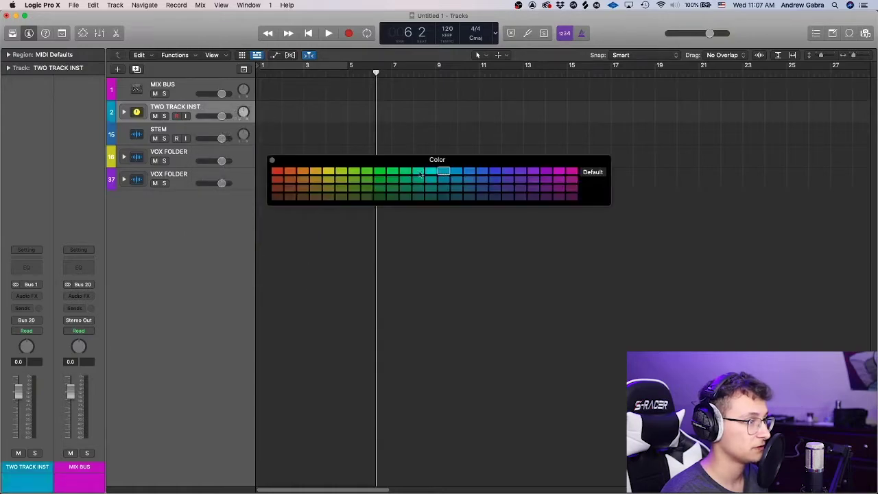
pyautogui.click(272, 160)
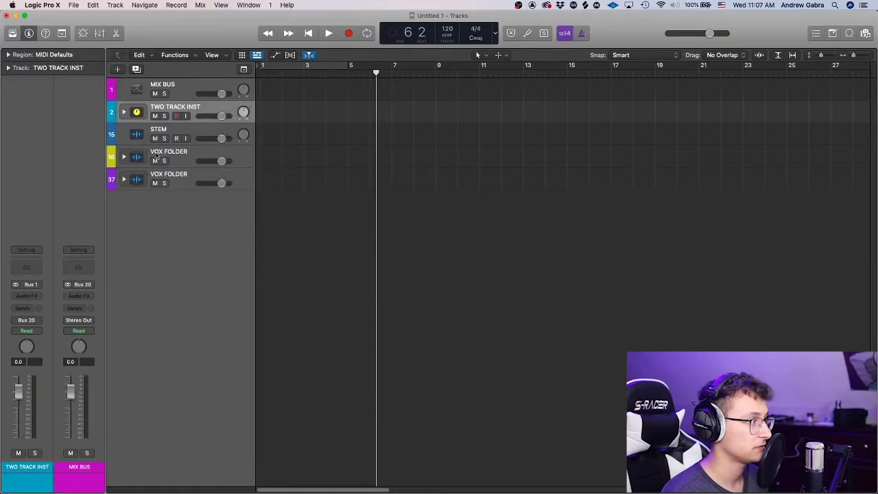
# Expand the purple duplicate of VOX FOLDER and rename it VOX FX
pyautogui.click(124, 179)
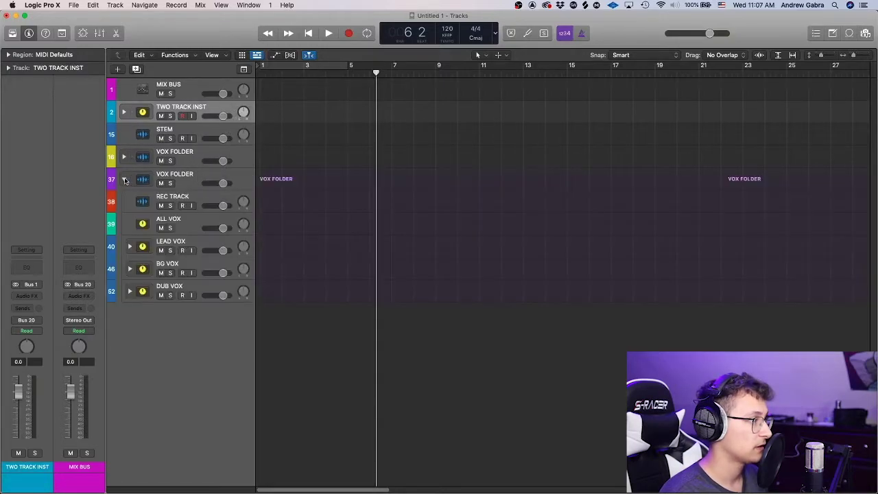
pyautogui.doubleClick(176, 173)
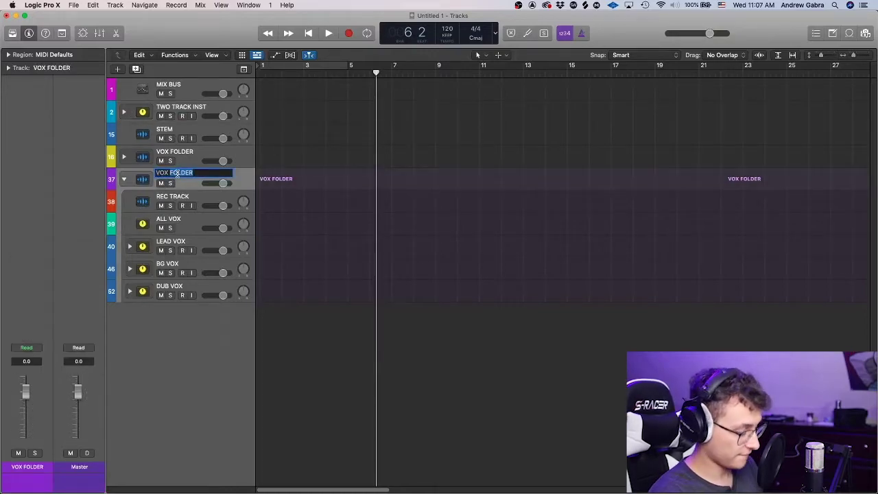
pyautogui.write('VOX ')
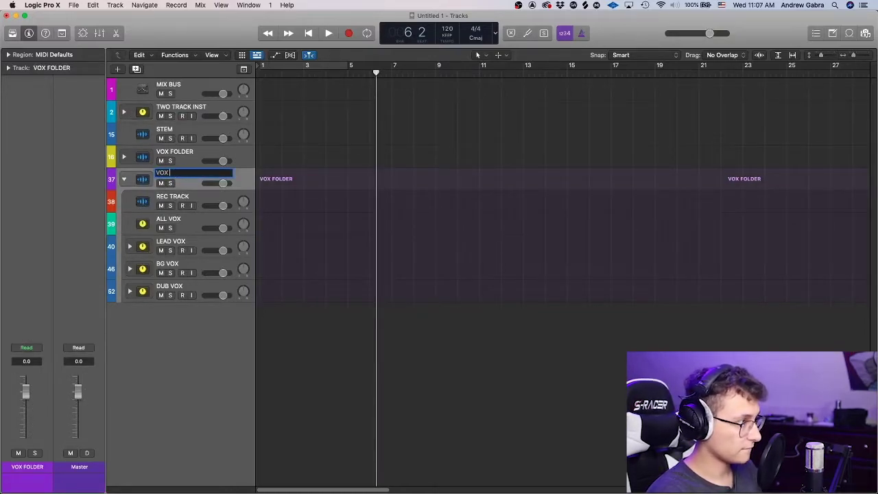
pyautogui.write('EFFECX')
pyautogui.press('Return')
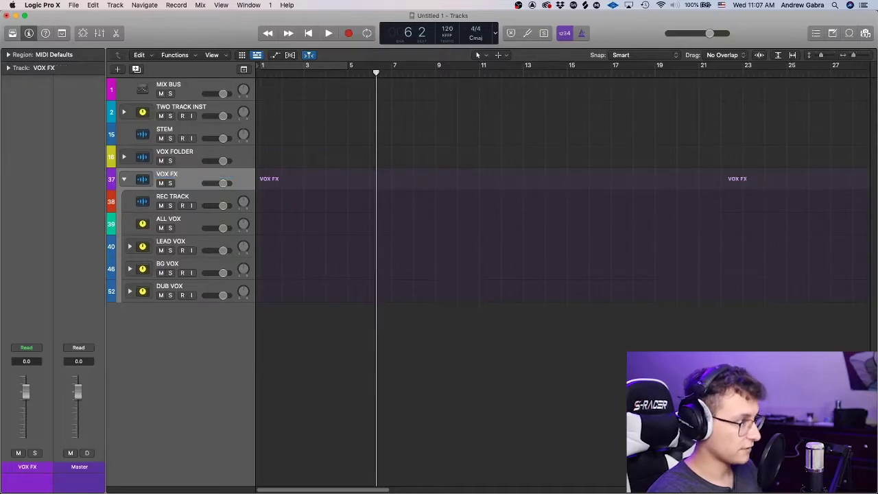
# Delete REC TRACK, LEAD VOX, BG VOX and DUB VOX from the VOX FX stack, keeping only ALL VOX
pyautogui.click(184, 231)
pyautogui.click(169, 199)
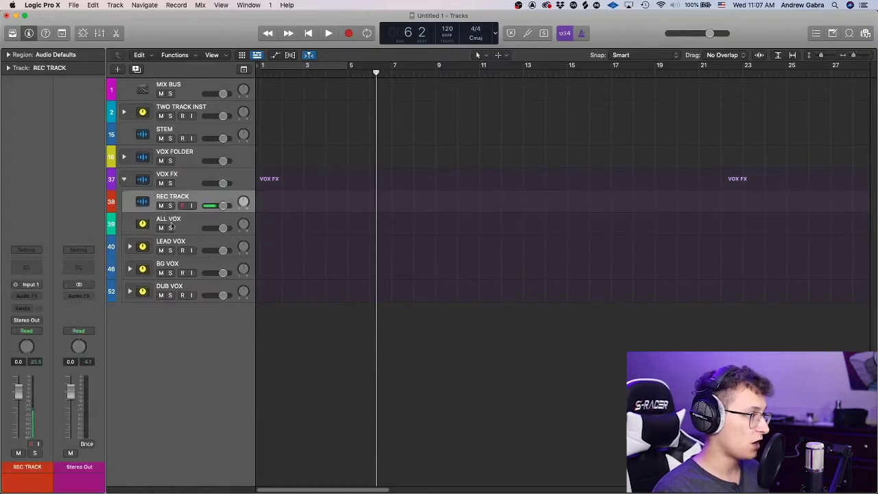
pyautogui.click(183, 229)
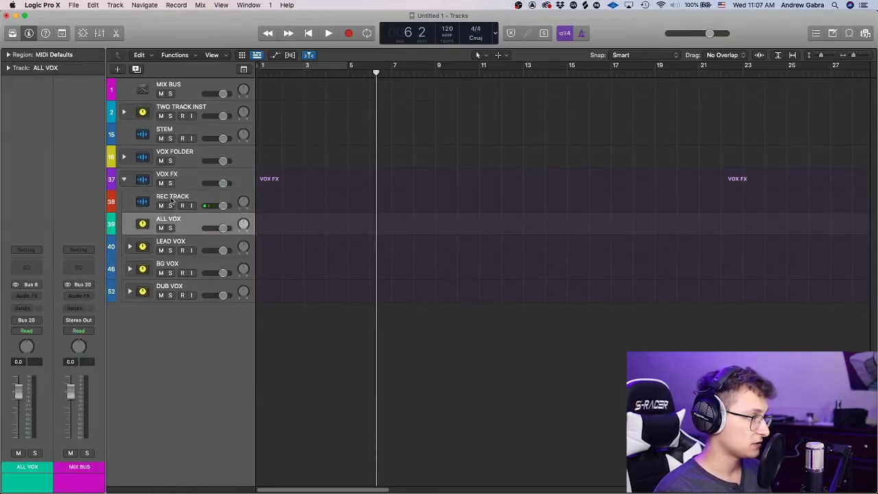
pyautogui.click(171, 199)
pyautogui.press('super+BackSpace')
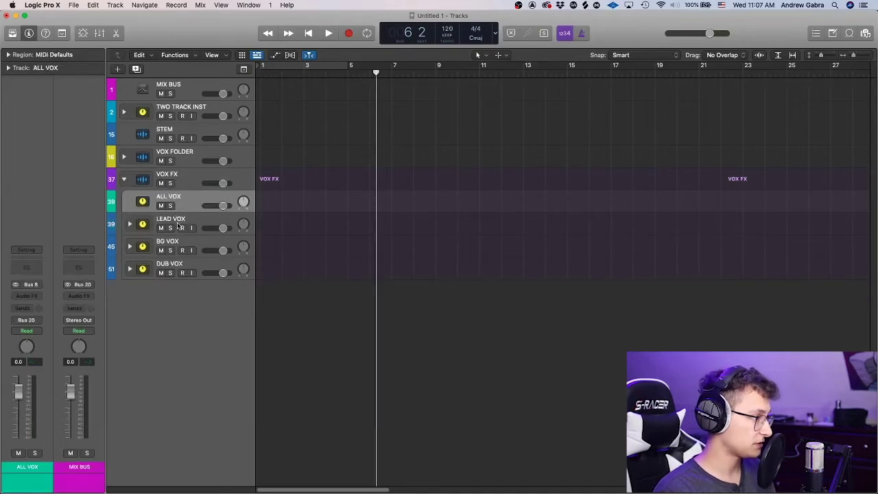
pyautogui.click(180, 227)
pyautogui.press('super+BackSpace')
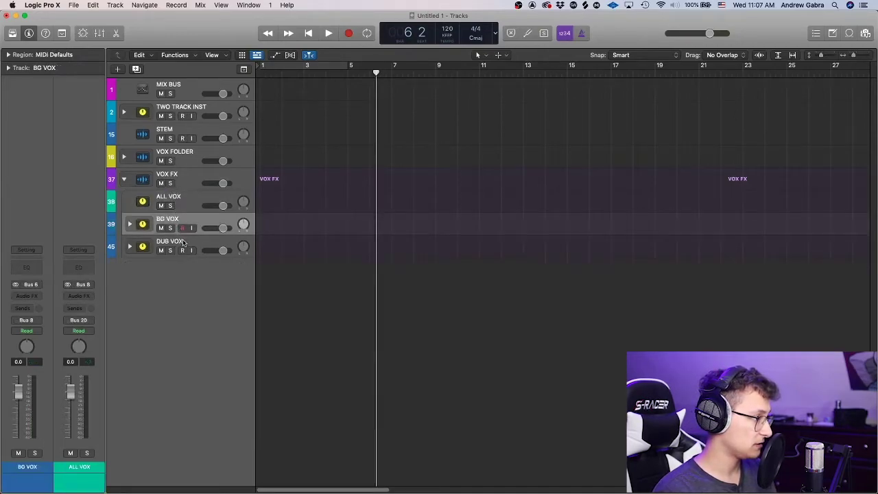
pyautogui.press('super+BackSpace')
pyautogui.press('super+BackSpace')
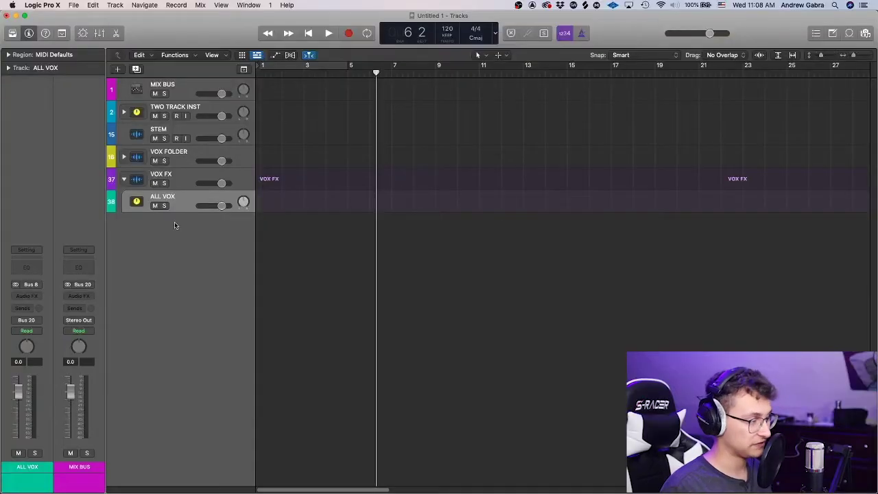
# Add two duplicates of the ALL VOX track with the same settings inside VOX FX
pyautogui.press('super+d')
pyautogui.press('super+d')
pyautogui.press('super+d')
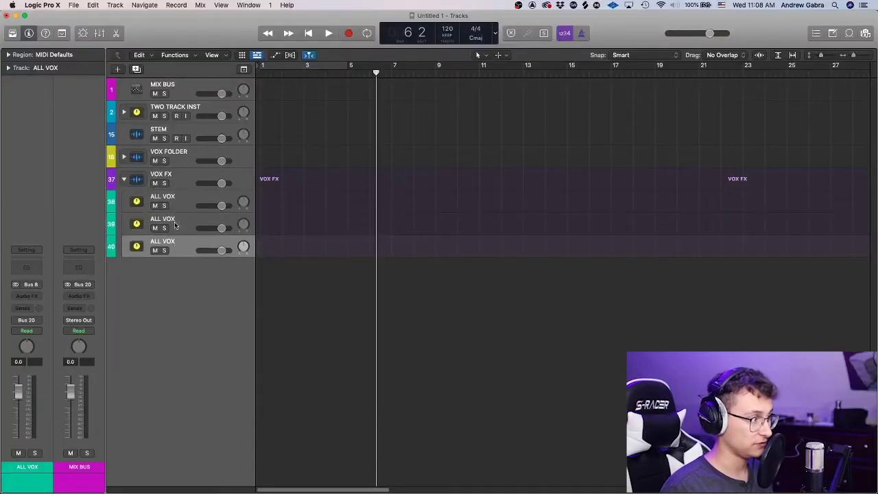
# Rename the first ALL VOX track inside VOX FX to REVERB and the second to DLY 1
pyautogui.doubleClick(174, 198)
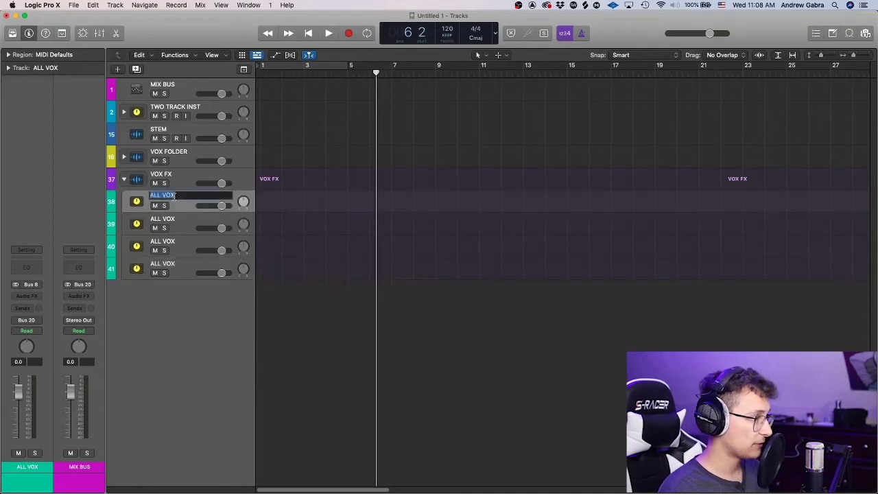
pyautogui.write('REVERB')
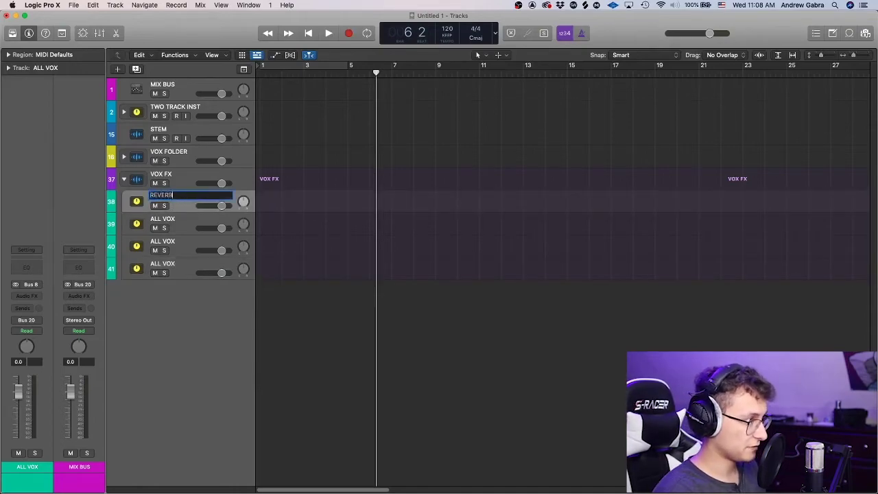
pyautogui.press('Return')
pyautogui.doubleClick(174, 218)
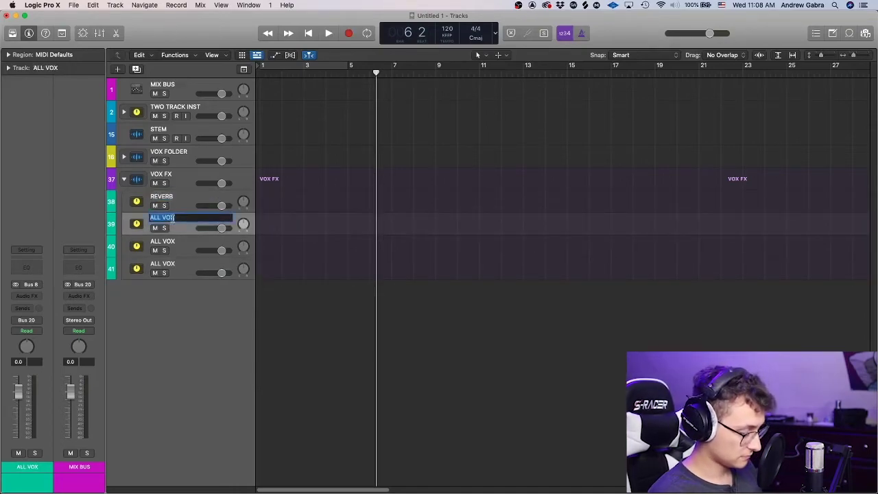
pyautogui.write('DE')
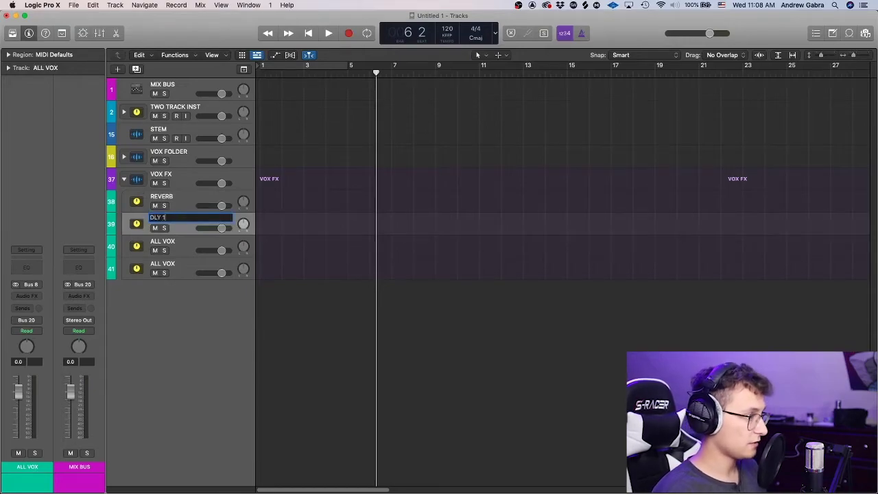
pyautogui.press('Return')
# Rename the remaining two ALL VOX tracks in the VOX FX stack to DLY 2 and PAR COMP
pyautogui.doubleClick(165, 244)
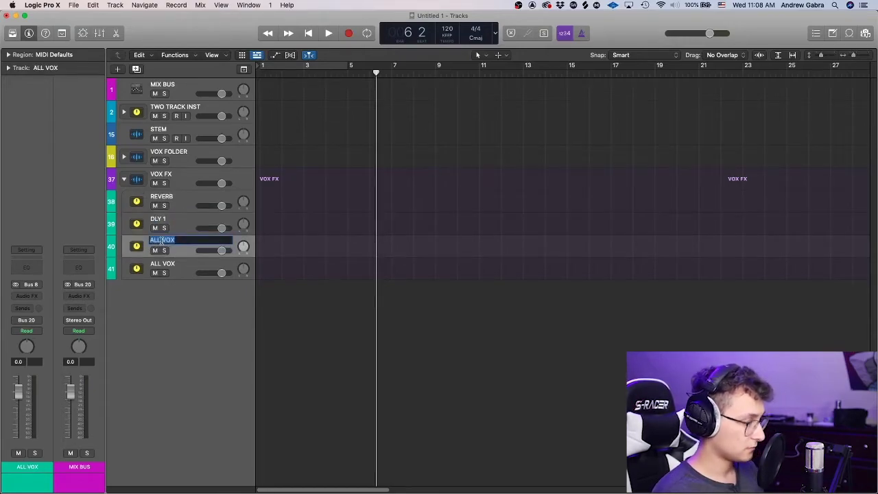
pyautogui.write('DLY 2')
pyautogui.press('Return')
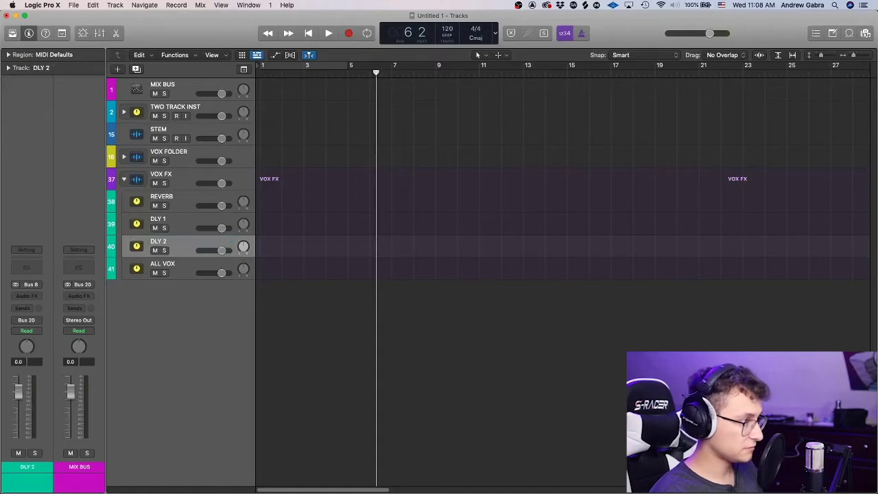
pyautogui.doubleClick(164, 263)
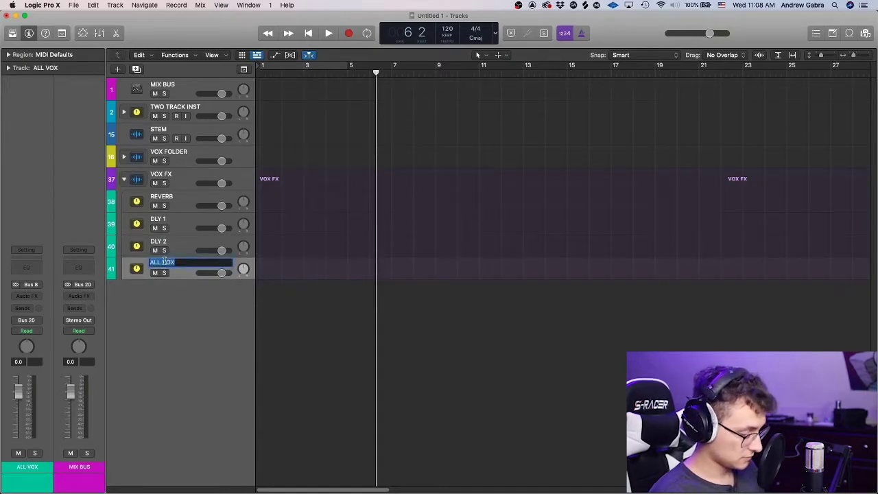
pyautogui.write('PAR COM')
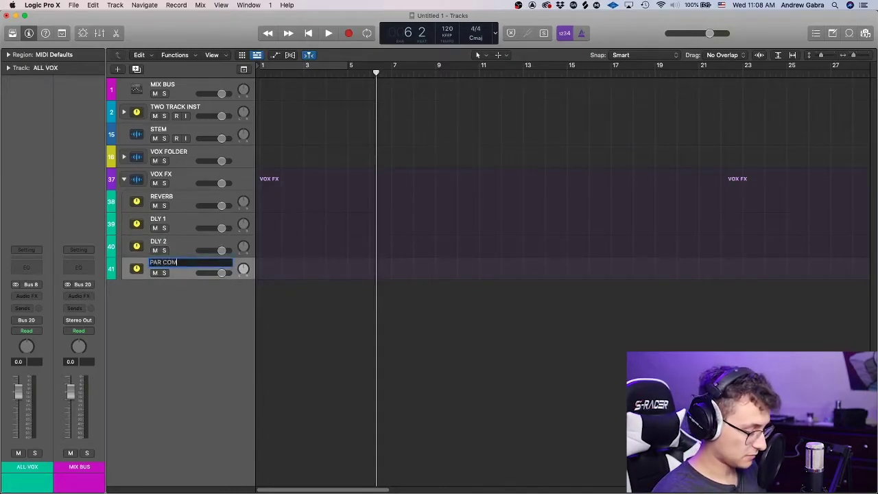
pyautogui.write('P')
pyautogui.press('Return')
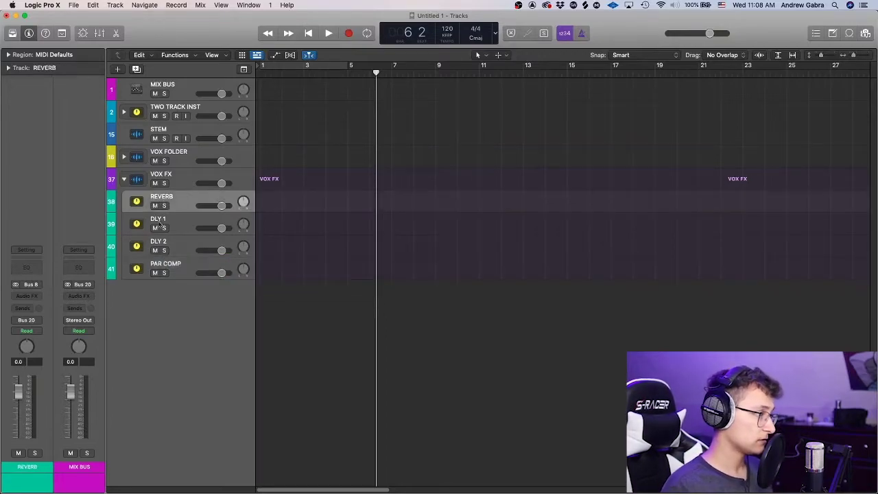
# Review the input and output buses of REVERB, DLY 1, DLY 2 and PAR COMP
pyautogui.click(179, 199)
pyautogui.click(189, 224)
pyautogui.click(178, 252)
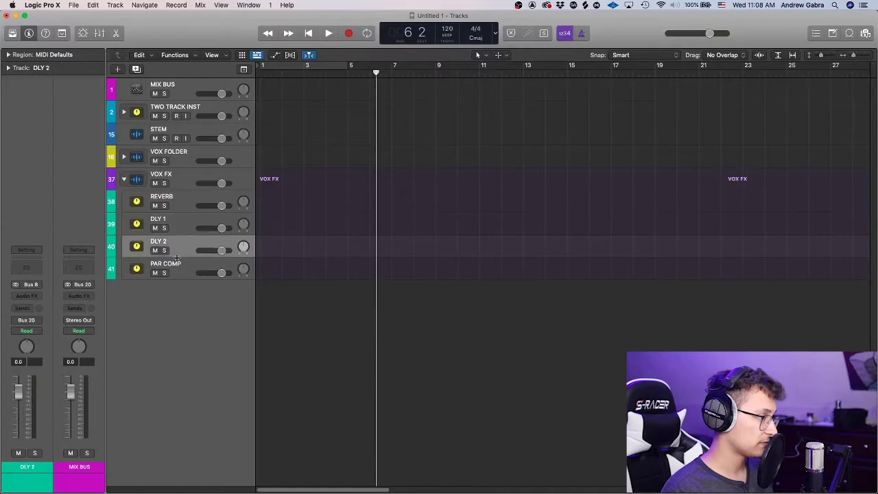
pyautogui.click(178, 268)
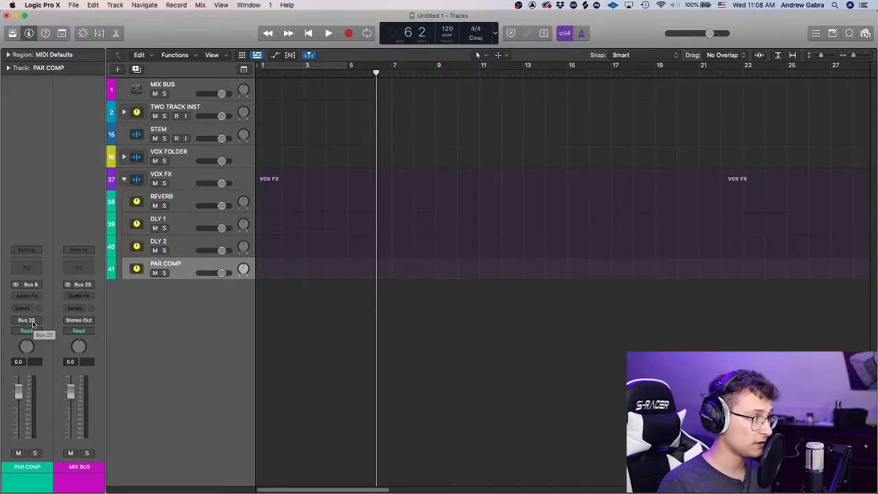
pyautogui.click(178, 210)
pyautogui.click(187, 231)
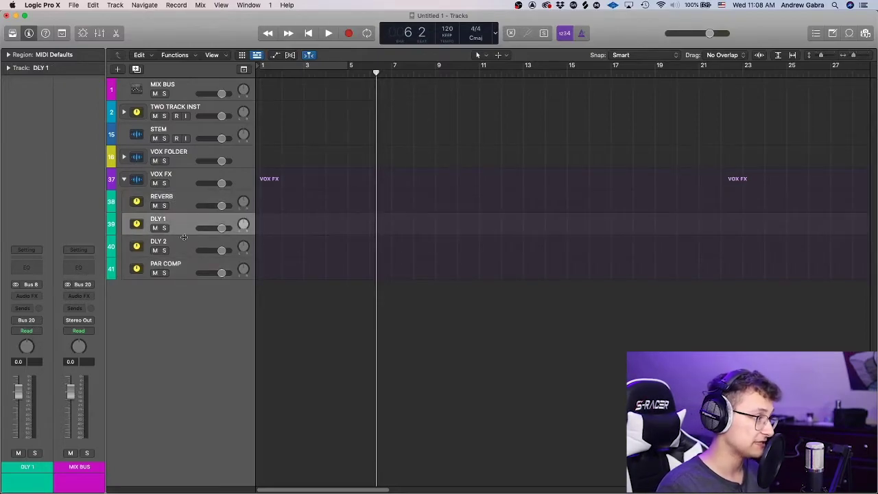
pyautogui.click(181, 245)
pyautogui.click(177, 269)
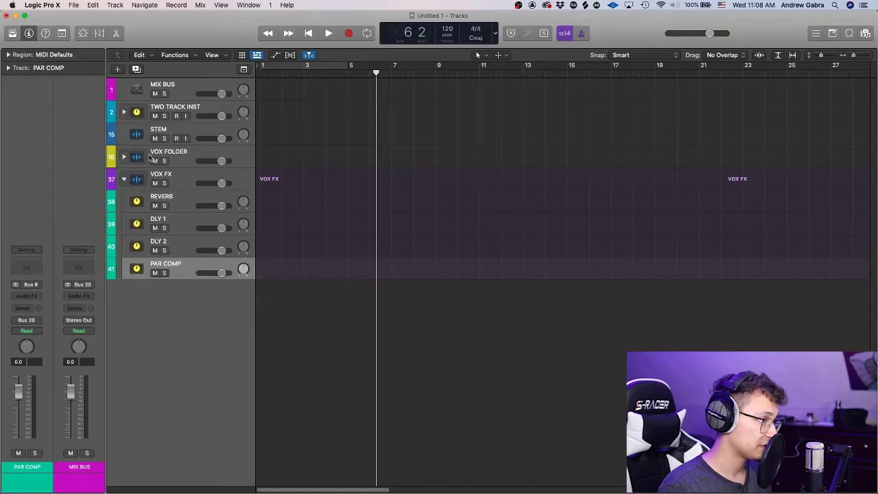
# Expand VOX FOLDER, add a Bus 8 send to LEAD VOX and set its send level to about -23.4 dB
pyautogui.click(124, 157)
pyautogui.click(164, 220)
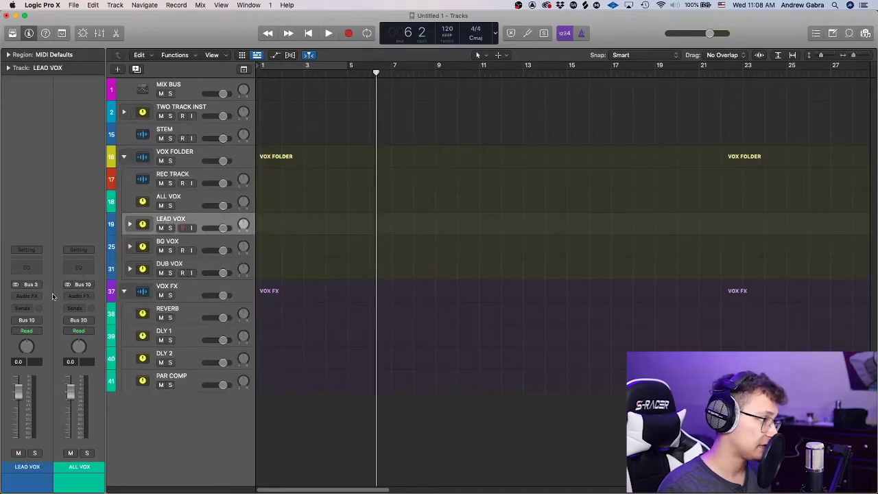
pyautogui.click(26, 320)
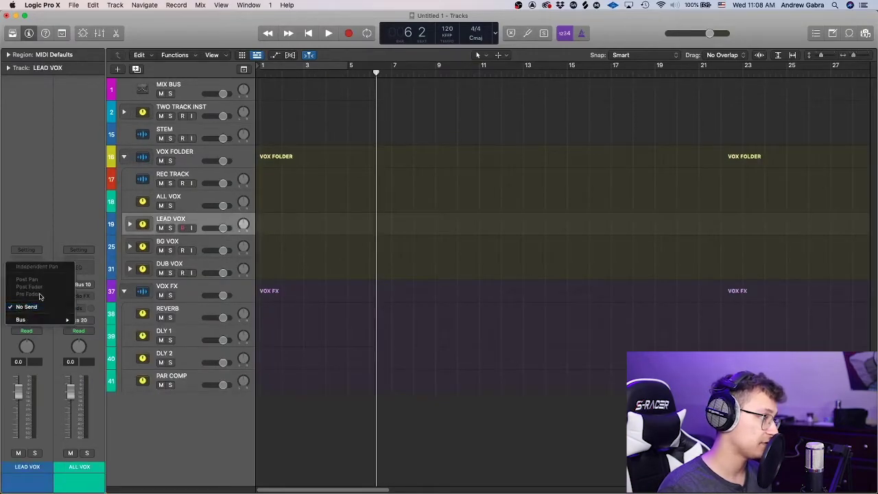
pyautogui.click(89, 209)
pyautogui.click(32, 306)
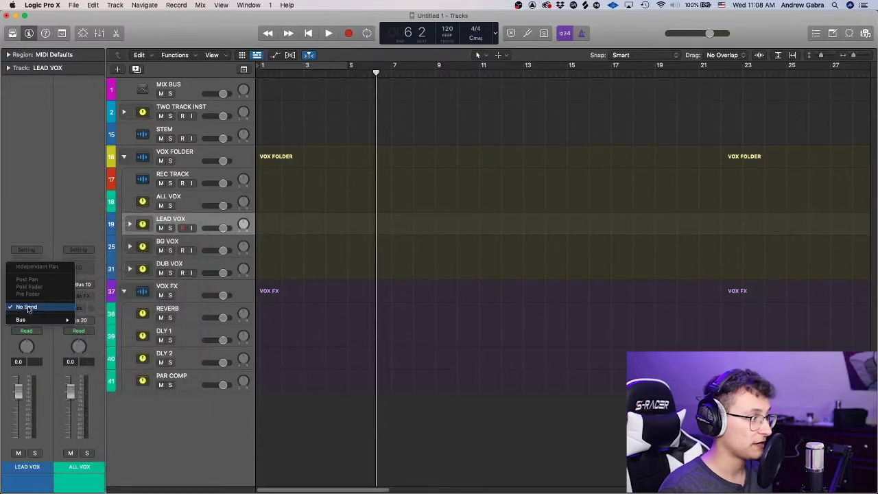
pyautogui.moveTo(34, 320)
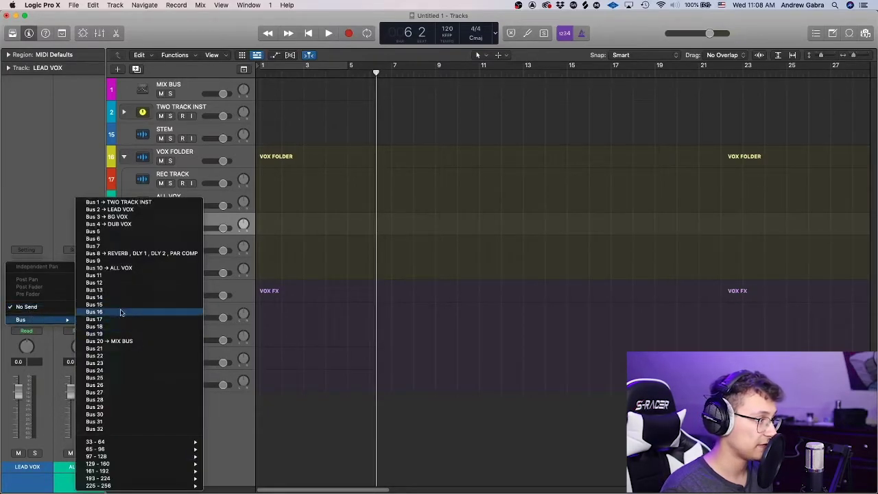
pyautogui.click(101, 254)
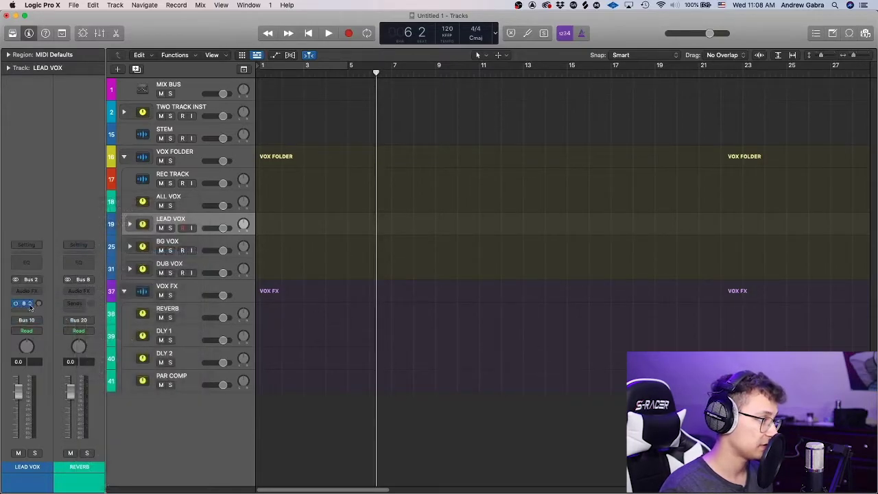
pyautogui.moveTo(31, 307); pyautogui.dragTo(31, 317)
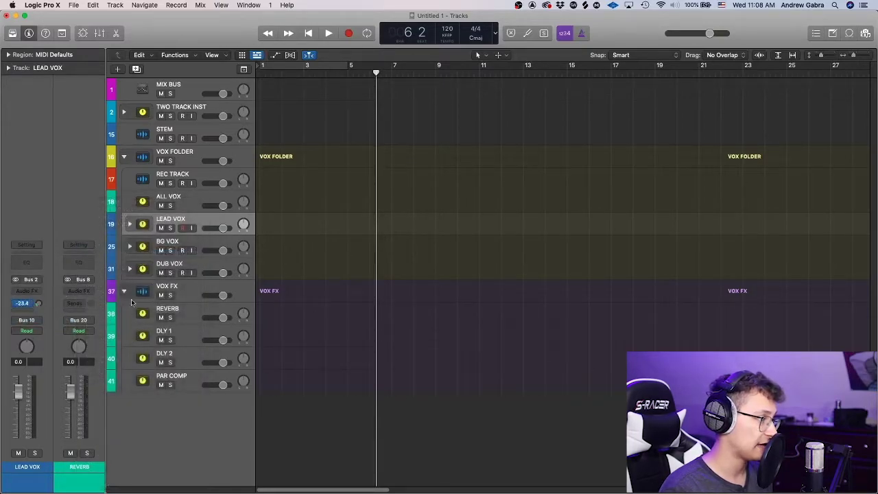
# Check which input bus each effect track in VOX FX receives the LEAD VOX send from
pyautogui.click(178, 319)
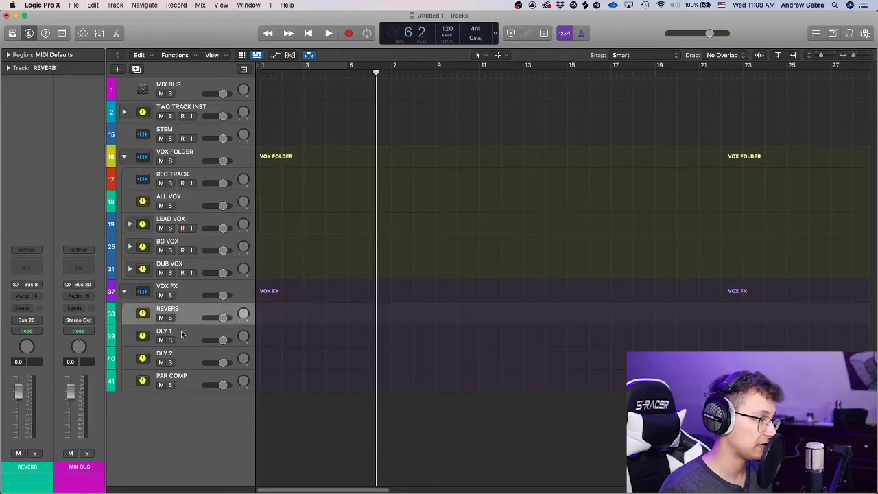
pyautogui.click(181, 334)
pyautogui.click(186, 355)
pyautogui.click(189, 379)
pyautogui.click(183, 358)
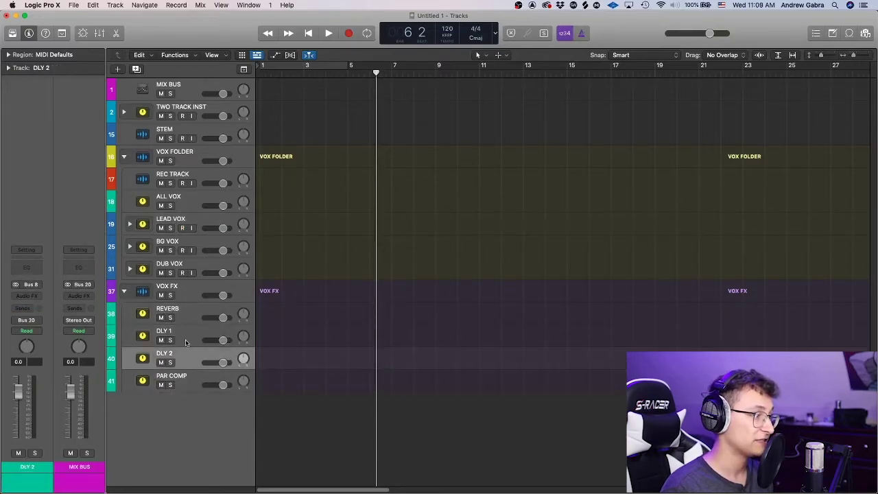
pyautogui.click(183, 336)
pyautogui.click(182, 317)
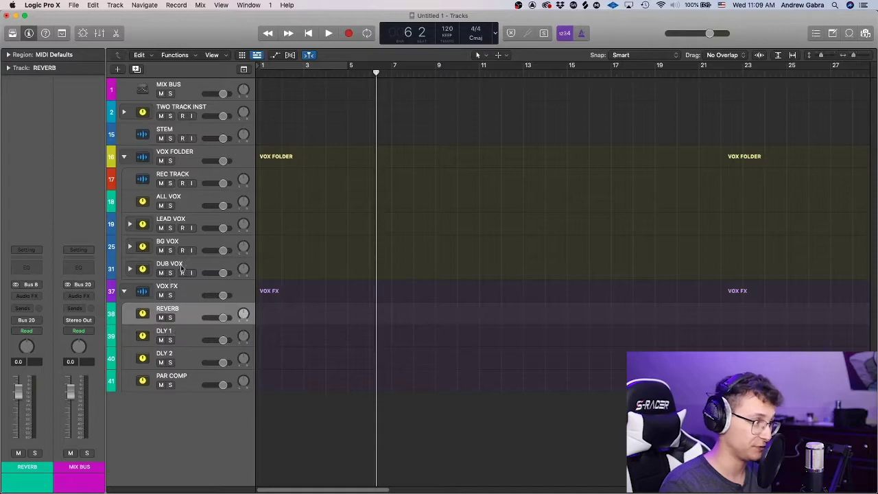
# Remove the Bus 8 send from the LEAD VOX stack
pyautogui.click(179, 221)
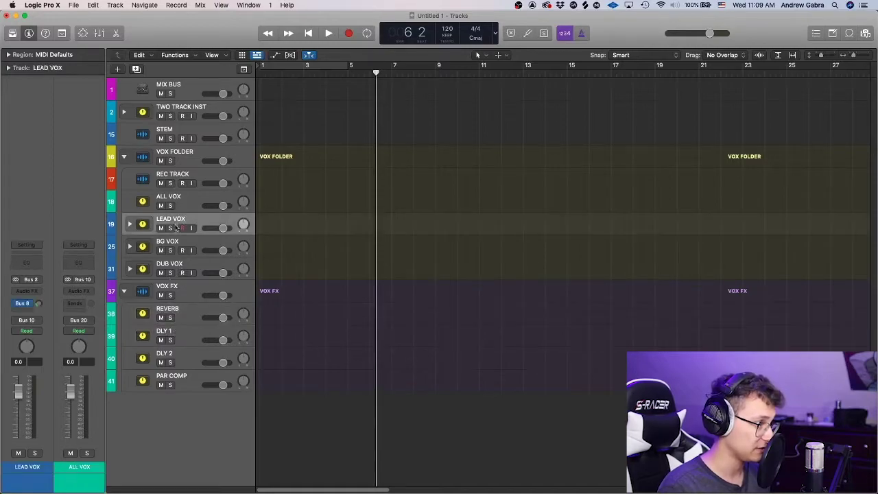
pyautogui.click(29, 303)
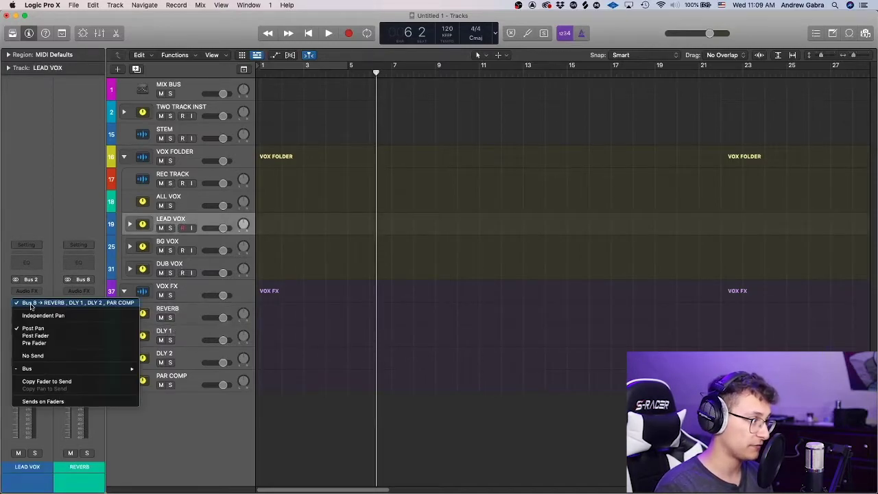
pyautogui.click(33, 355)
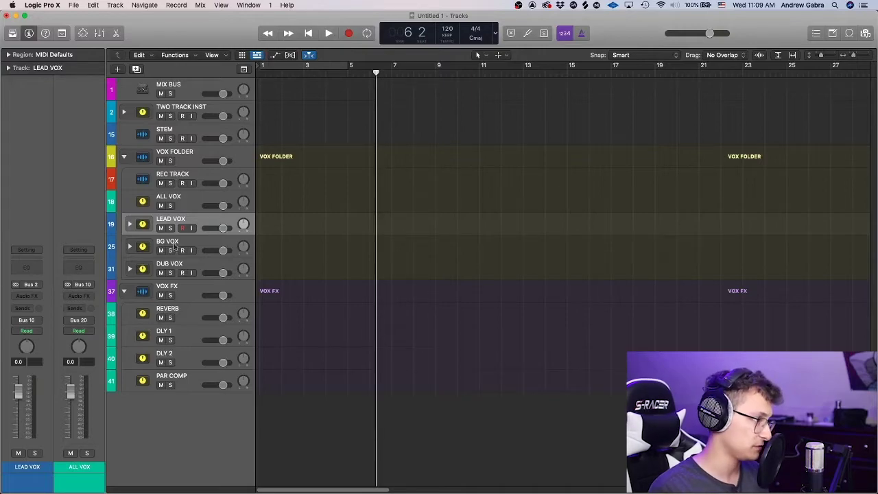
# Check the REVERB track's input bus and set the DLY 1 track's input to Bus 9
pyautogui.click(172, 313)
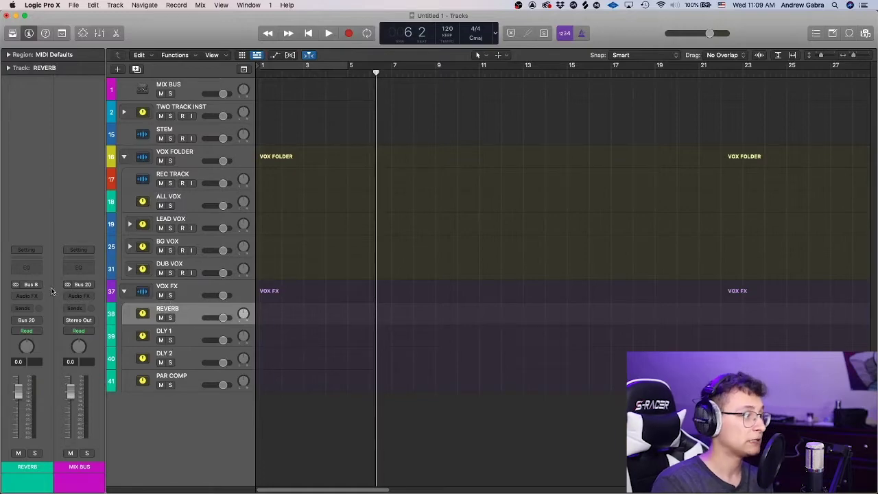
pyautogui.click(176, 334)
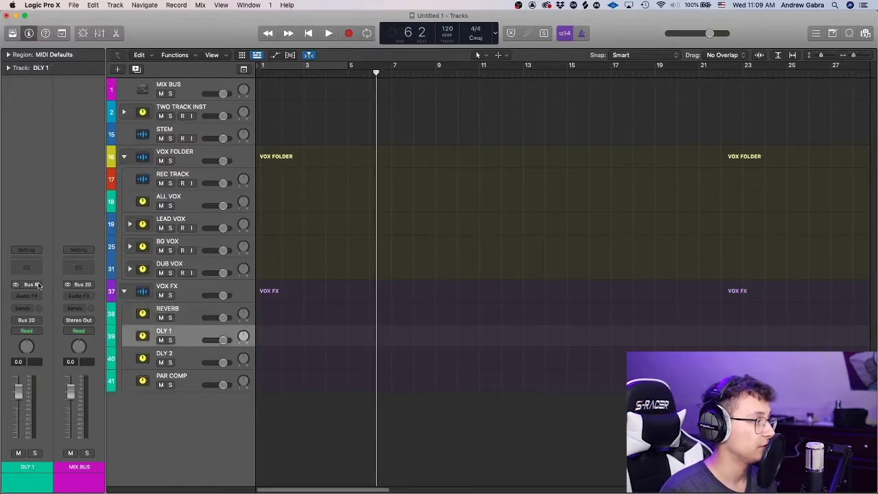
pyautogui.click(39, 286)
pyautogui.moveTo(50, 317)
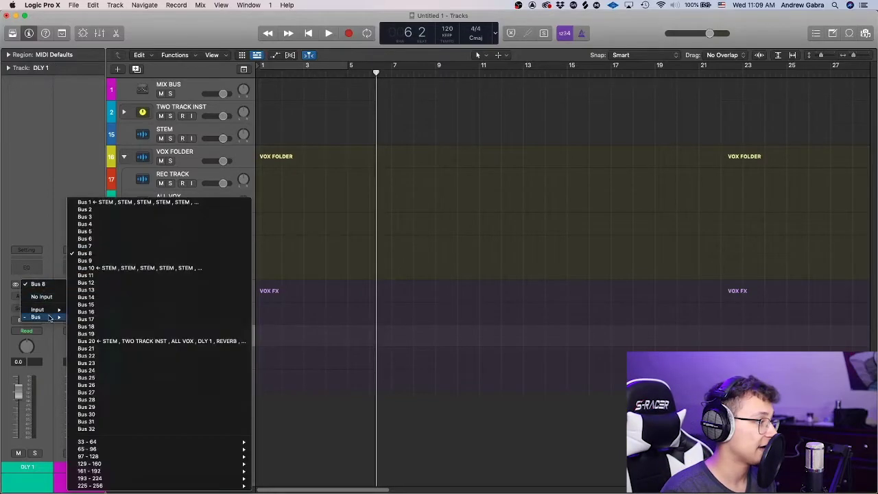
pyautogui.click(86, 261)
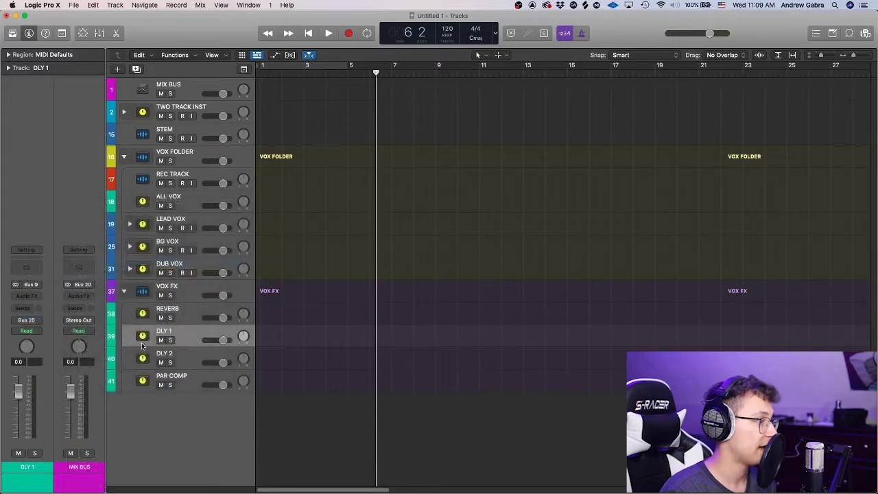
# Set the input of the DLY 2 track to Bus 11
pyautogui.click(179, 358)
pyautogui.click(31, 284)
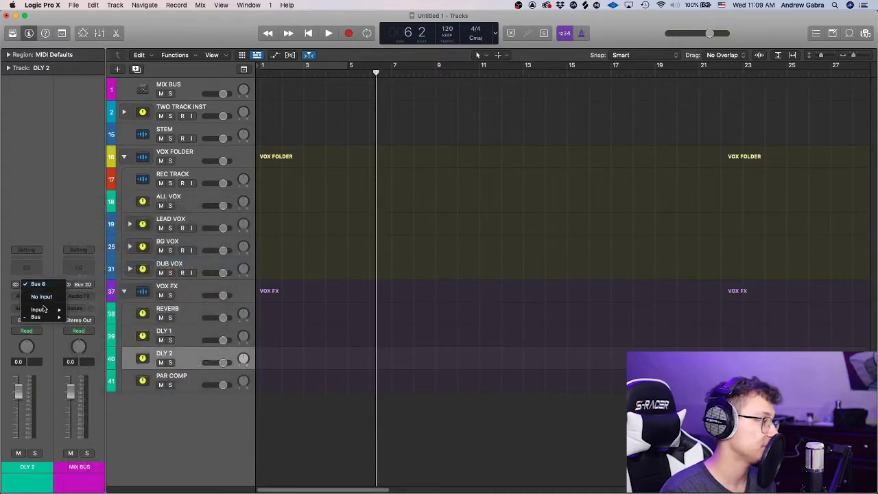
pyautogui.moveTo(56, 317)
pyautogui.click(93, 275)
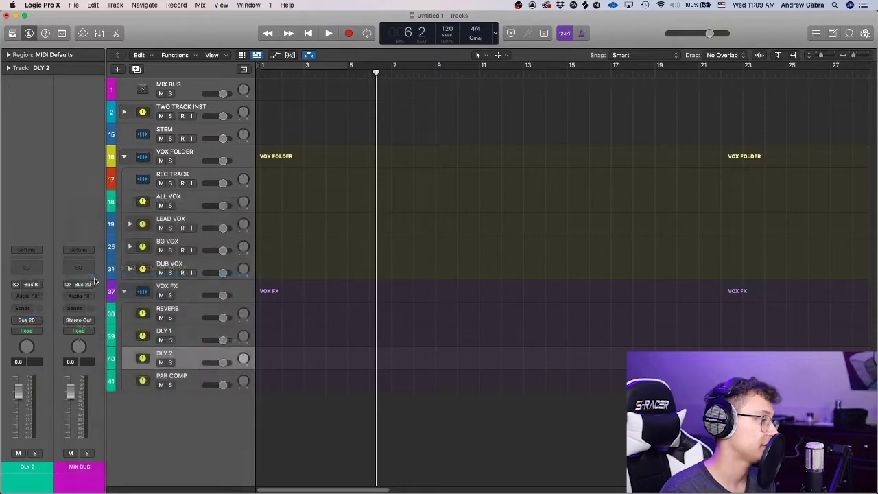
# Set the input of the PAR COMP track to Bus 12 and select the VOX FX stack
pyautogui.click(185, 378)
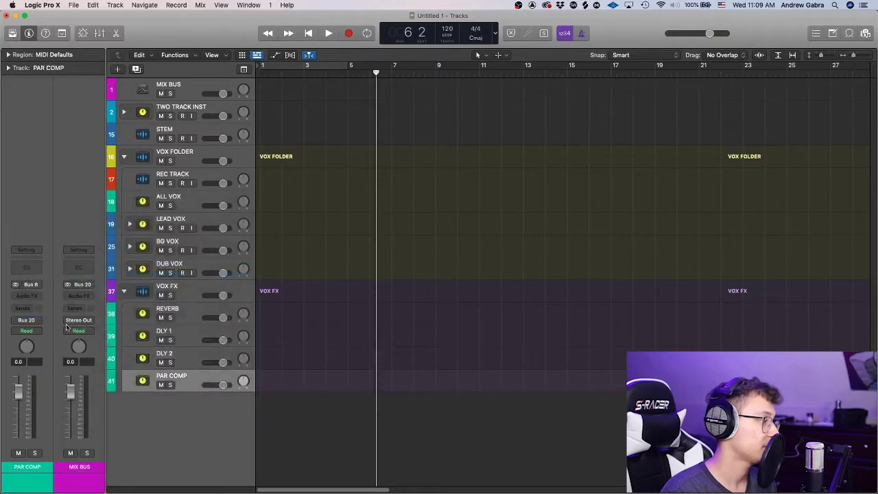
pyautogui.click(31, 284)
pyautogui.moveTo(41, 317)
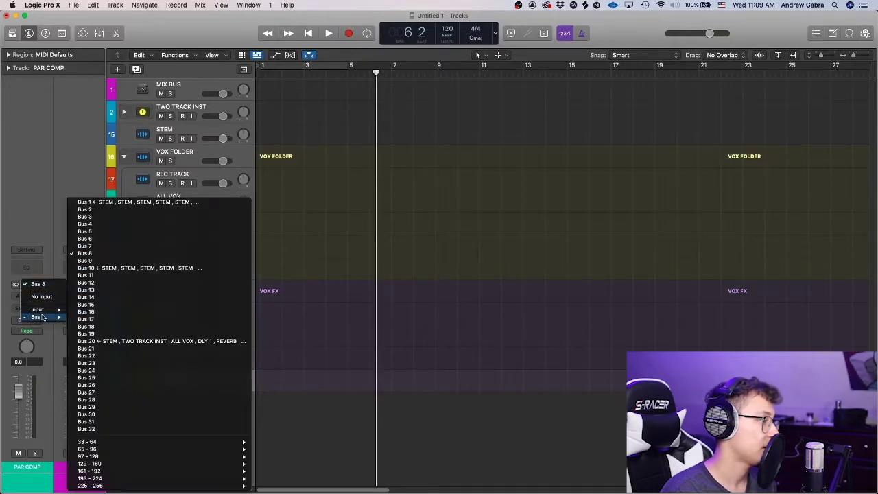
pyautogui.click(100, 282)
pyautogui.click(177, 332)
pyautogui.click(181, 317)
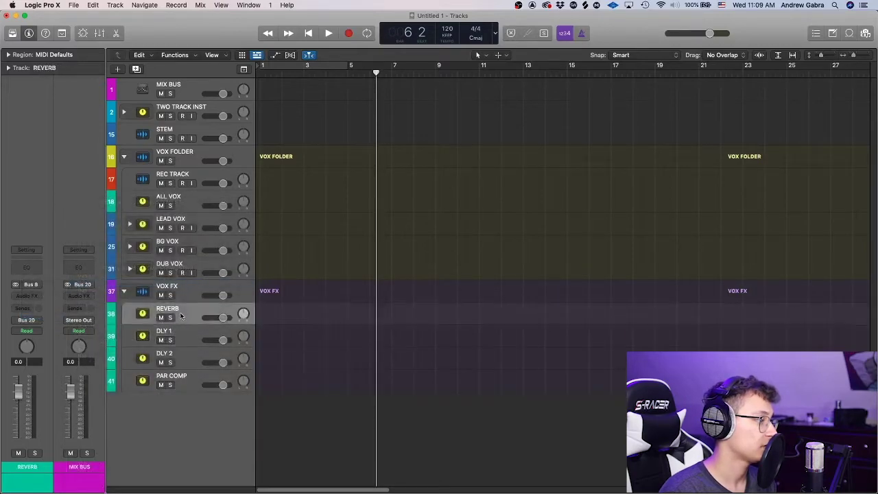
pyautogui.click(184, 300)
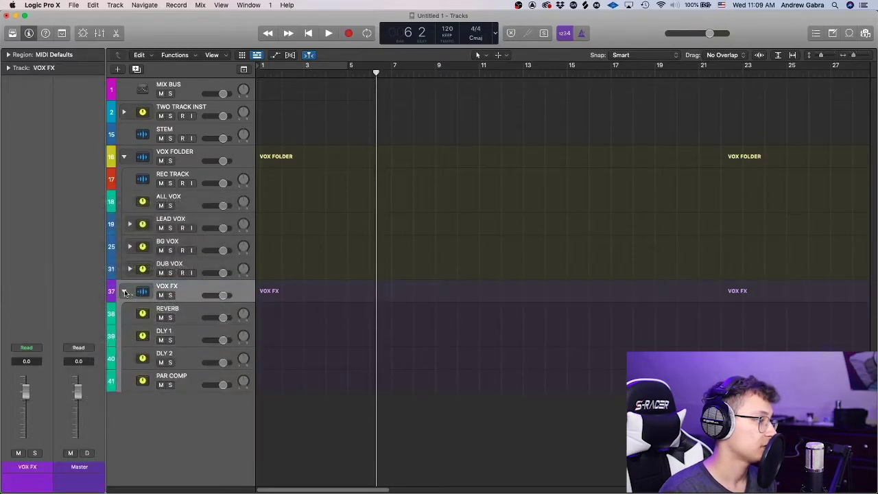
# Check the input bus and output routing of the REVERB, DLY 1, DLY 2 and PAR COMP tracks
pyautogui.click(186, 314)
pyautogui.click(182, 335)
pyautogui.click(184, 353)
pyautogui.click(180, 381)
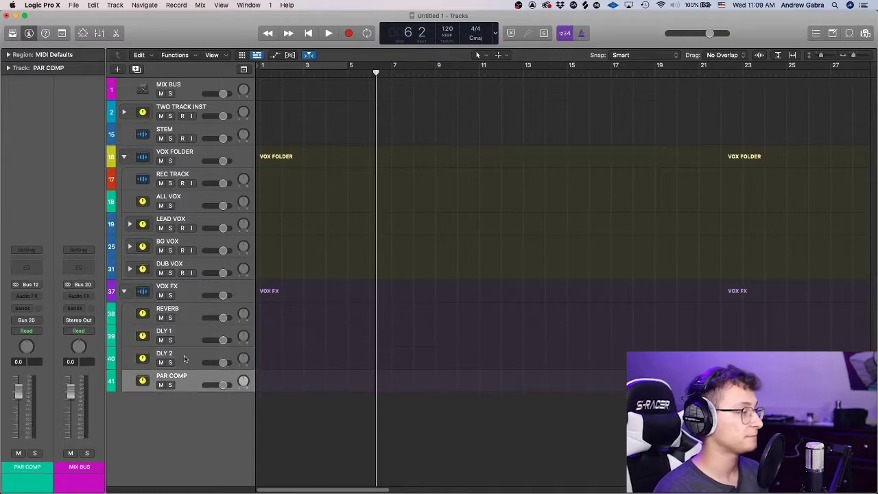
pyautogui.click(187, 355)
pyautogui.click(176, 335)
pyautogui.click(165, 312)
# Collapse the VOX FX and VOX FOLDER stacks and move the STEM track above MIX BUS
pyautogui.click(125, 293)
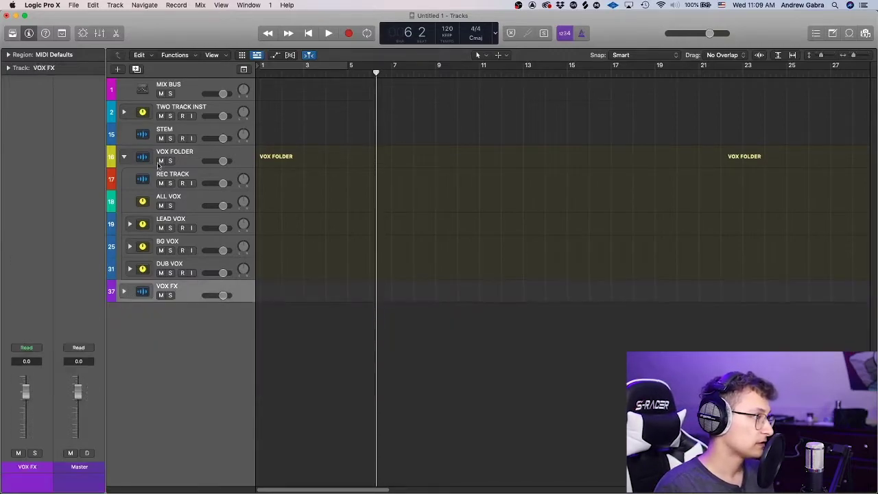
pyautogui.click(124, 157)
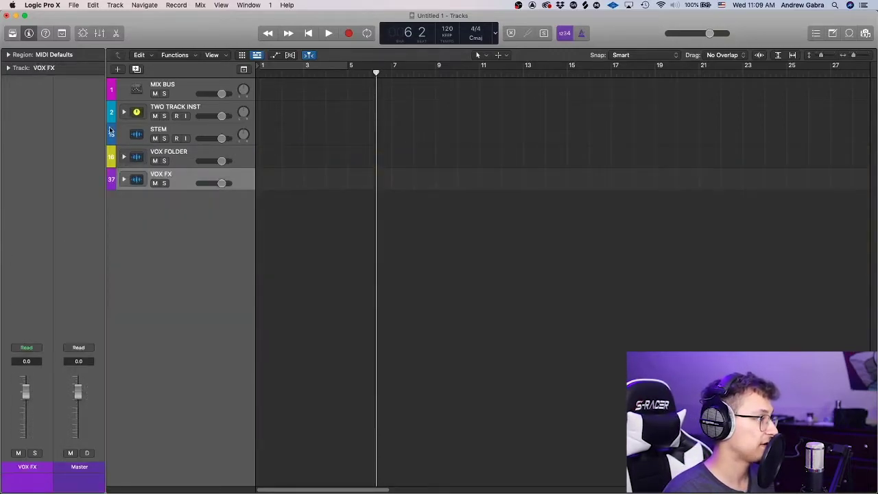
pyautogui.moveTo(111, 131); pyautogui.dragTo(135, 91)
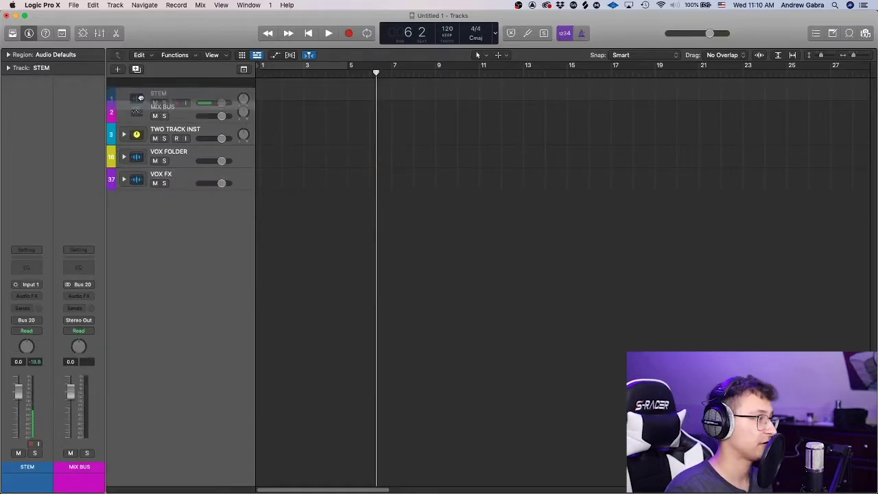
# Rename the STEM track as REF TRACK
pyautogui.doubleClick(159, 83)
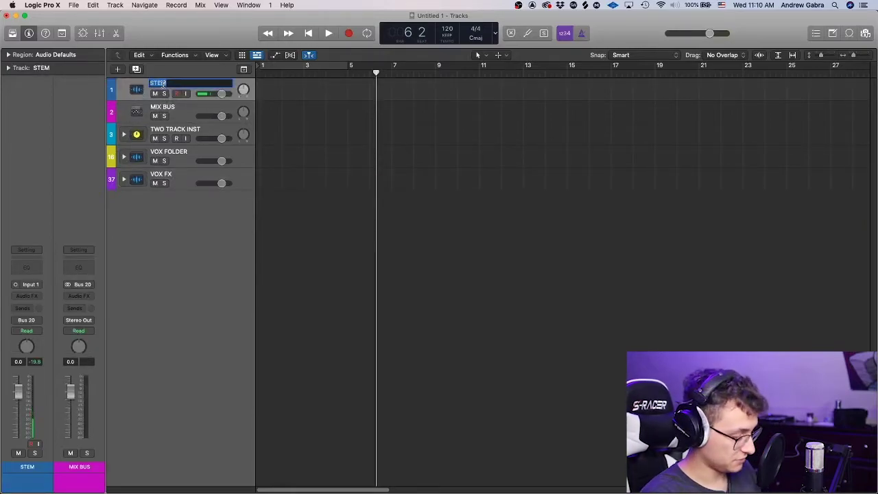
pyautogui.write('REF TRACK')
pyautogui.press('Return')
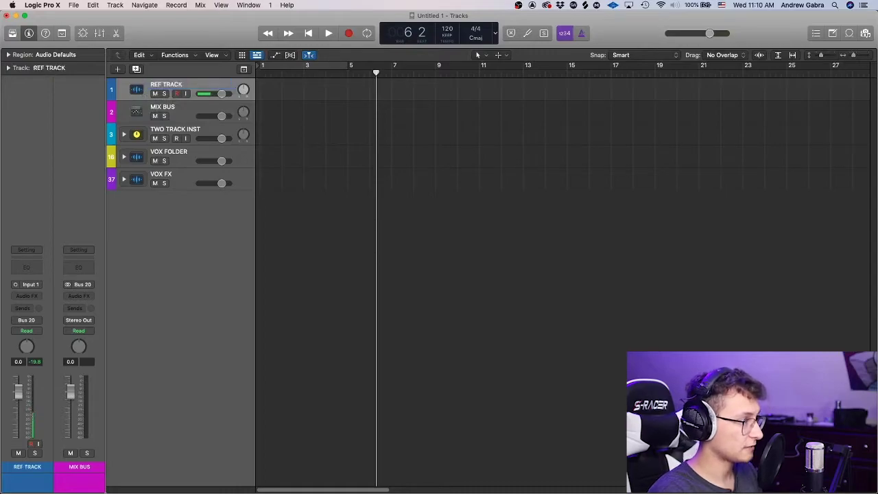
# Route the REF TRACK output to Stereo Output instead of the mix bus, and mute the track
pyautogui.click(26, 320)
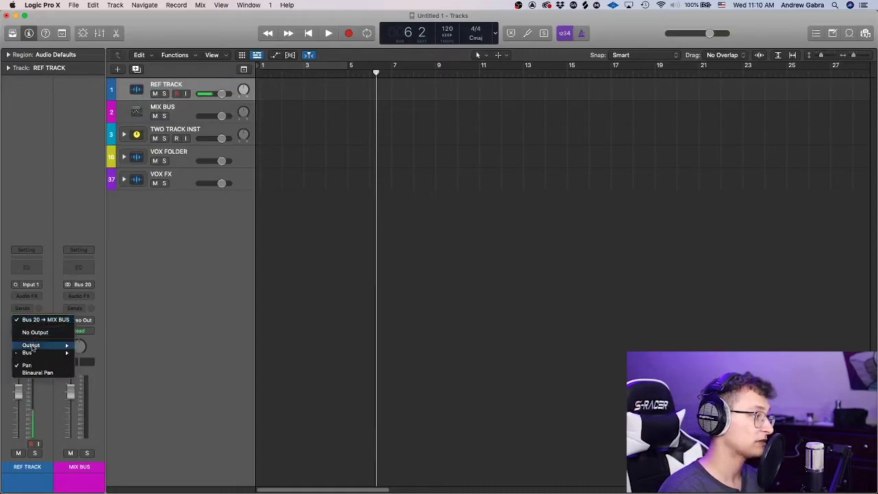
pyautogui.moveTo(33, 353)
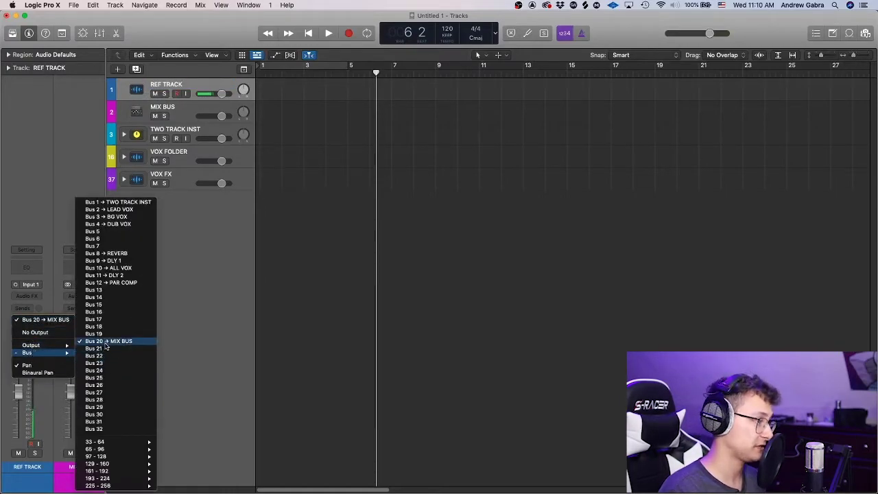
pyautogui.moveTo(65, 346)
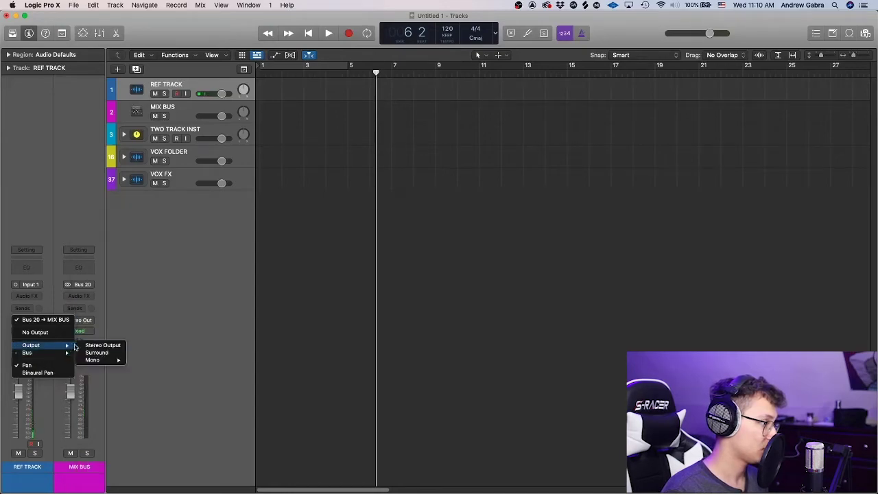
pyautogui.click(103, 345)
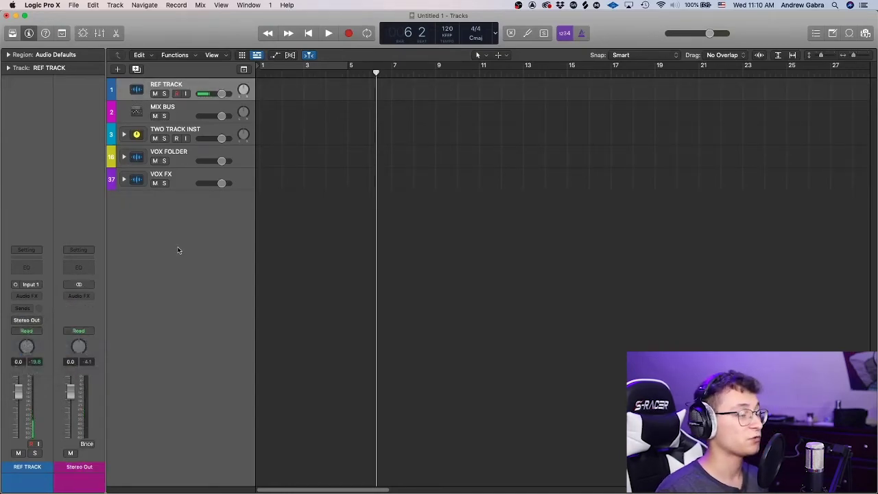
pyautogui.click(155, 94)
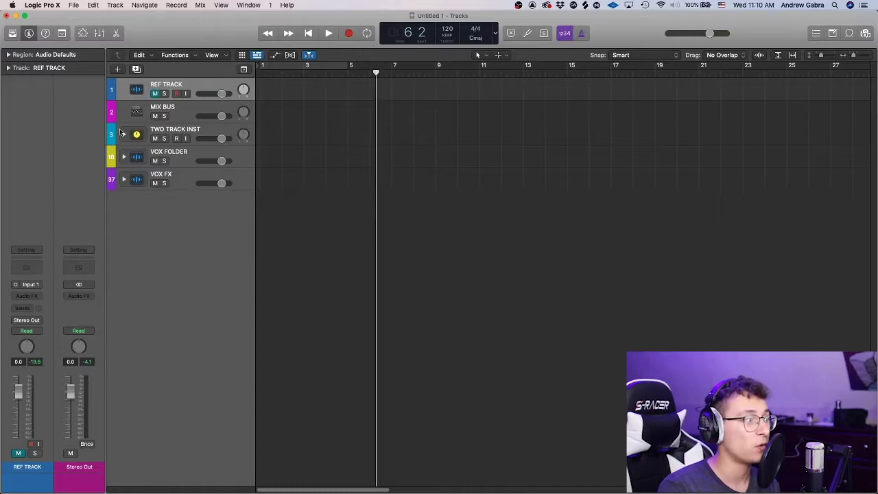
# Examine the routing of MIX BUS, TWO TRACK INST and REF TRACK, and look inside each collapsed stack
pyautogui.click(181, 109)
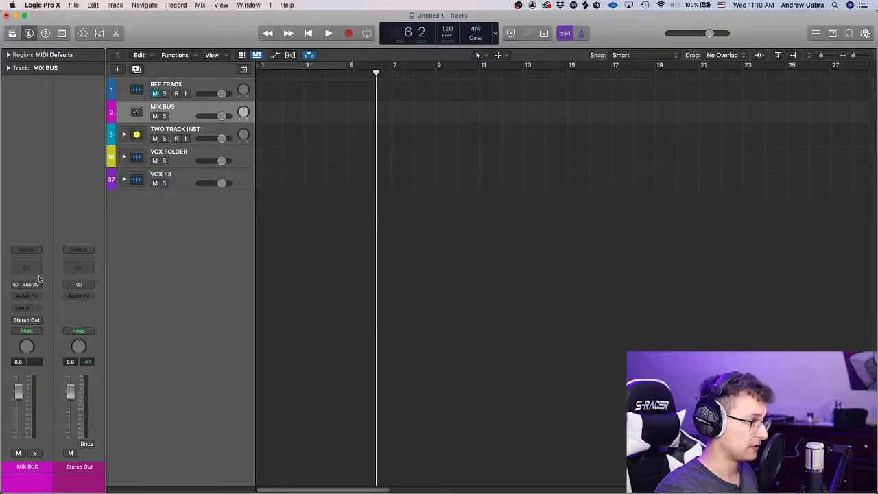
pyautogui.click(172, 130)
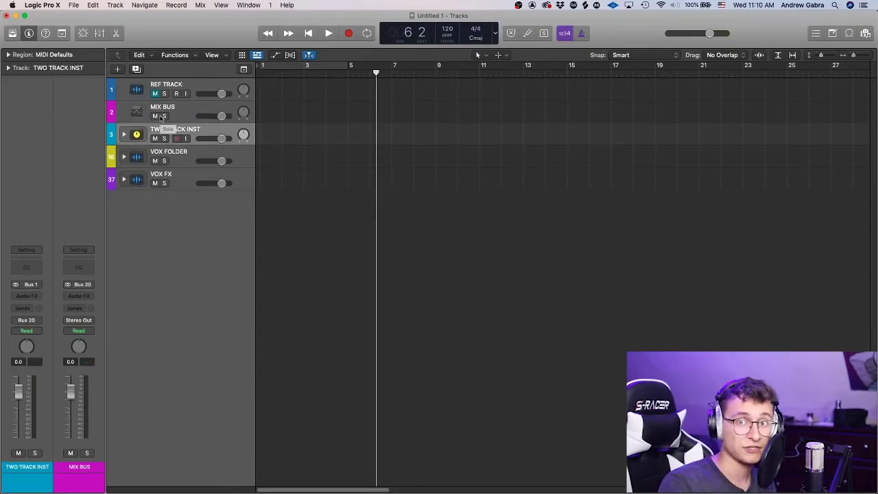
pyautogui.click(187, 108)
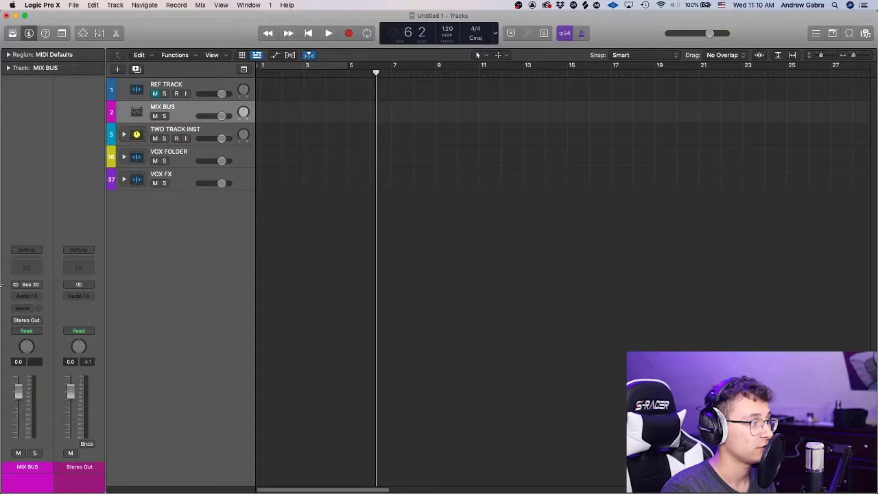
pyautogui.click(192, 85)
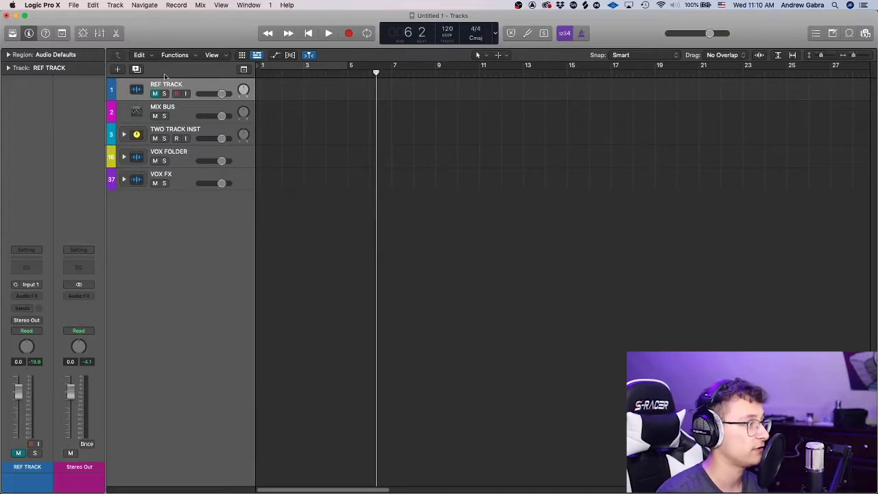
pyautogui.click(123, 134)
pyautogui.click(123, 135)
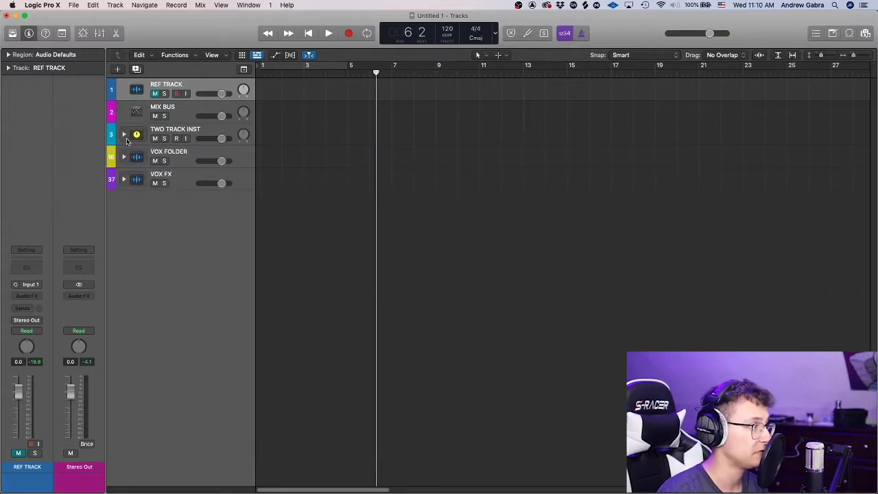
pyautogui.click(124, 157)
pyautogui.click(125, 157)
pyautogui.click(123, 179)
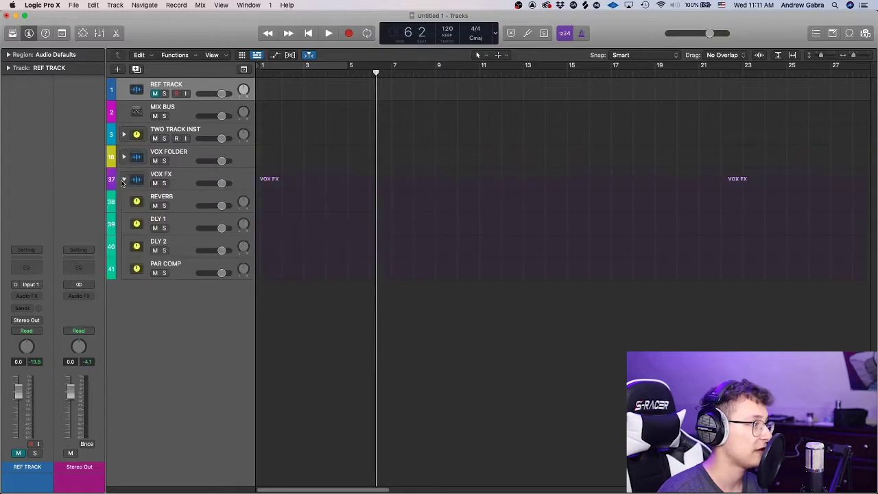
pyautogui.click(124, 180)
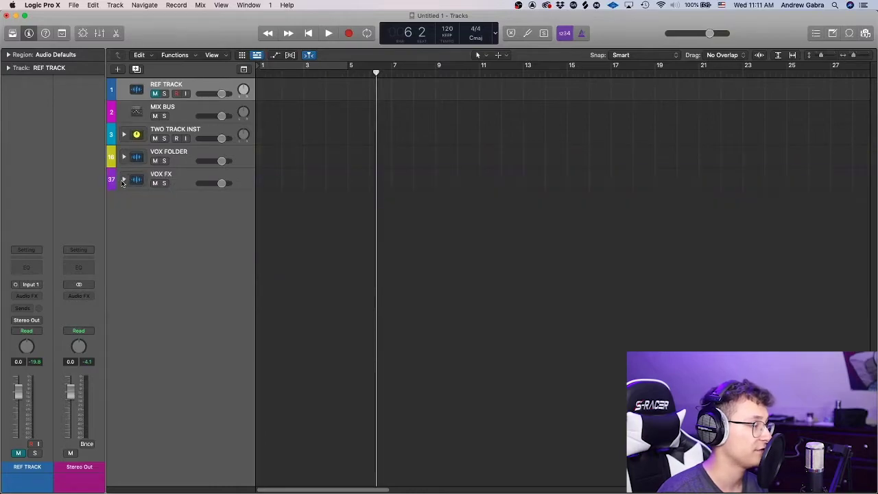
# Review the main tracks' channel strips and check the LEAD VOX routing inside VOX FOLDER
pyautogui.click(183, 109)
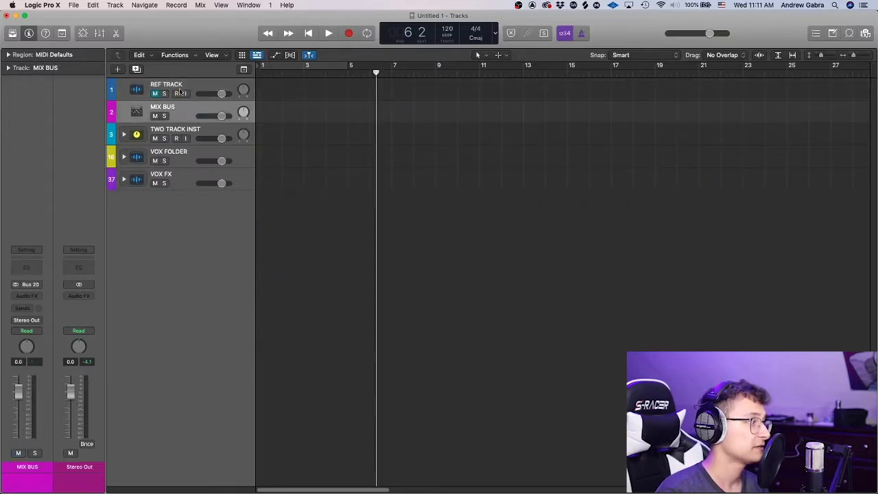
pyautogui.click(184, 87)
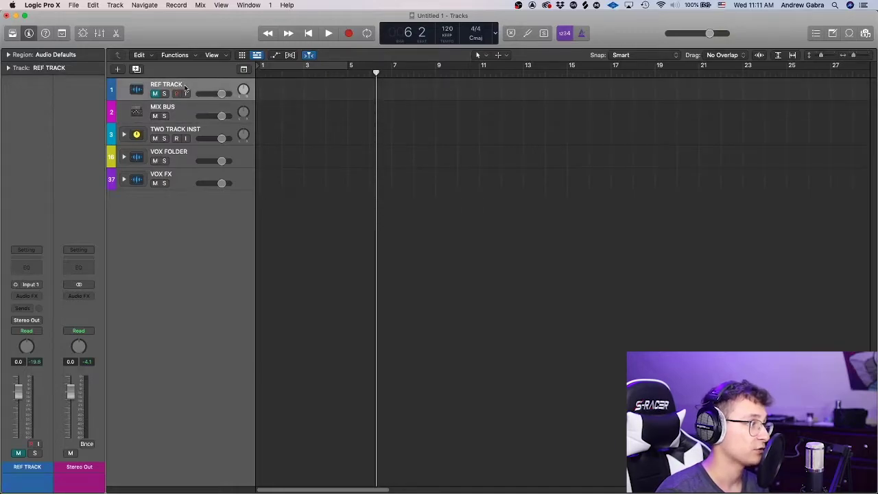
pyautogui.click(182, 110)
pyautogui.click(183, 130)
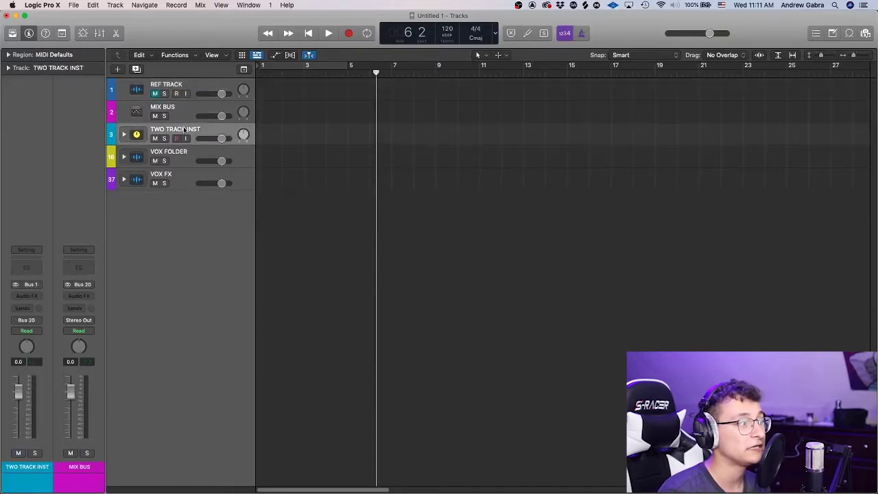
pyautogui.click(191, 160)
pyautogui.click(185, 179)
pyautogui.click(194, 83)
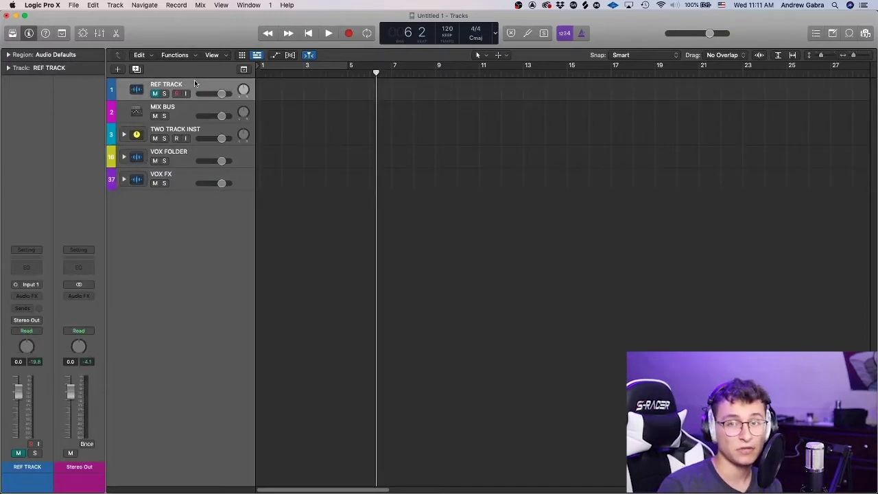
pyautogui.click(123, 157)
pyautogui.click(169, 224)
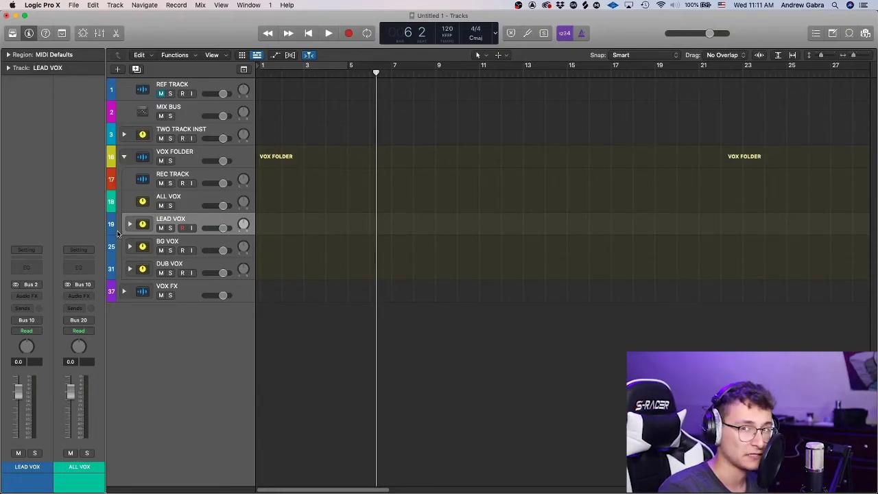
pyautogui.click(125, 156)
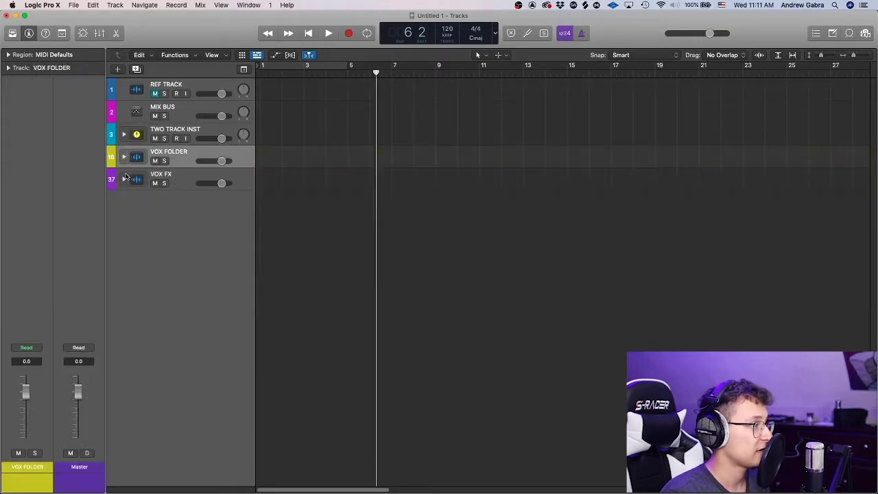
# Insert the stereo Eiosis E2Deesser Audio Units plug-in on the REVERB track in the VOX FX stack
pyautogui.click(124, 179)
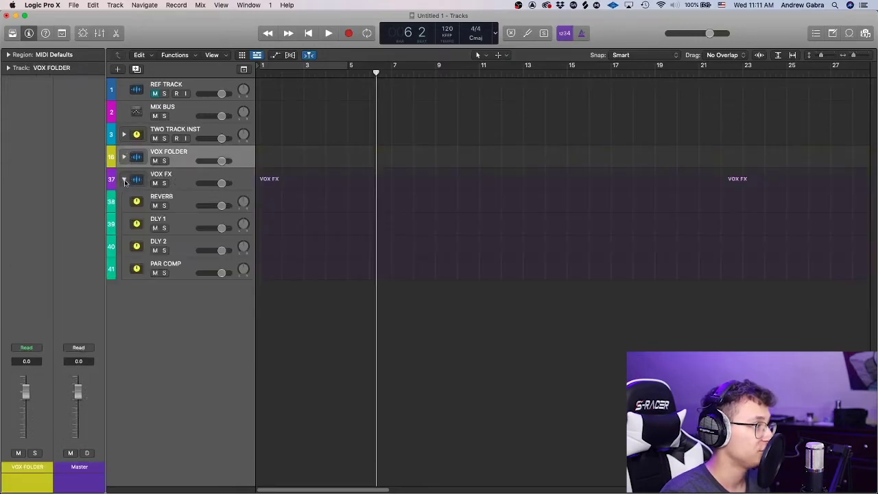
pyautogui.click(179, 200)
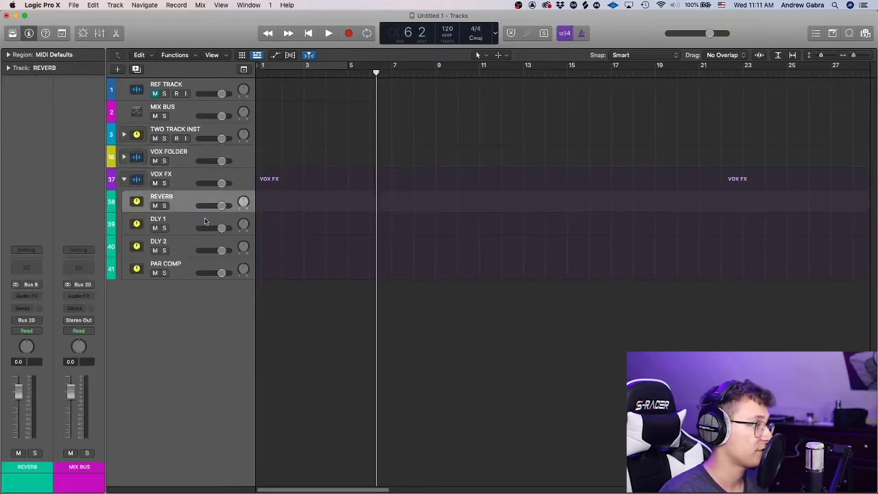
pyautogui.click(29, 297)
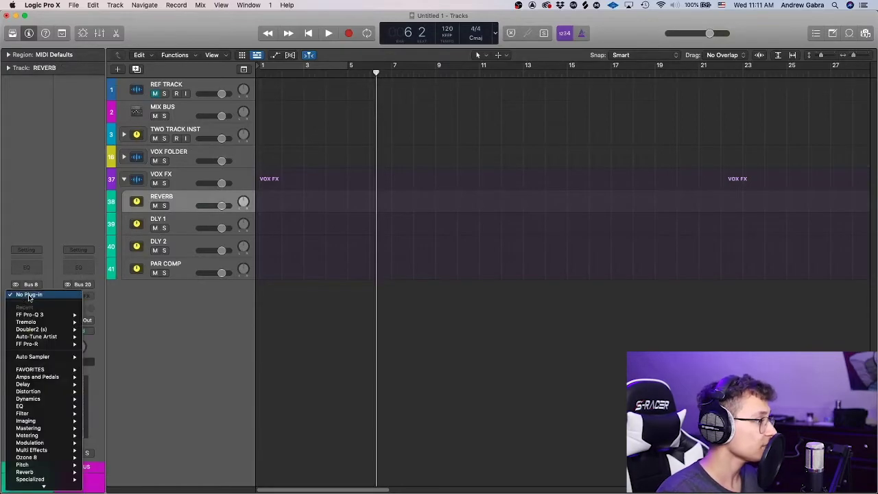
pyautogui.moveTo(34, 479)
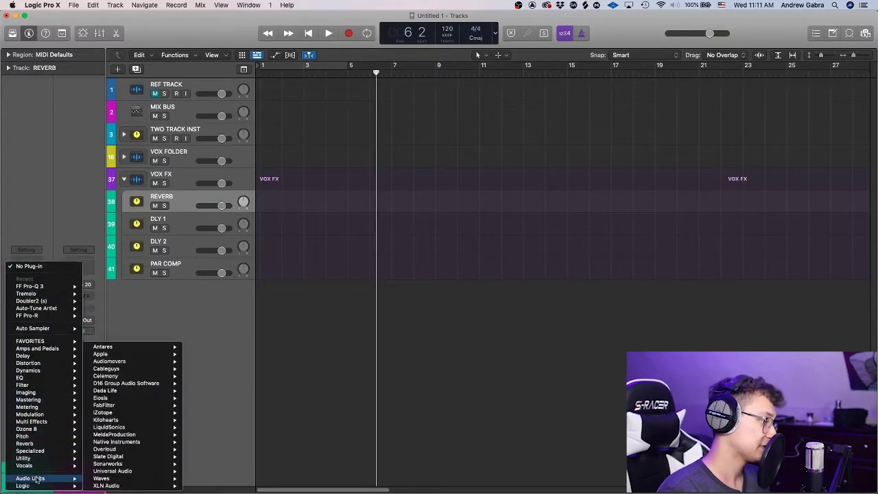
pyautogui.moveTo(115, 400)
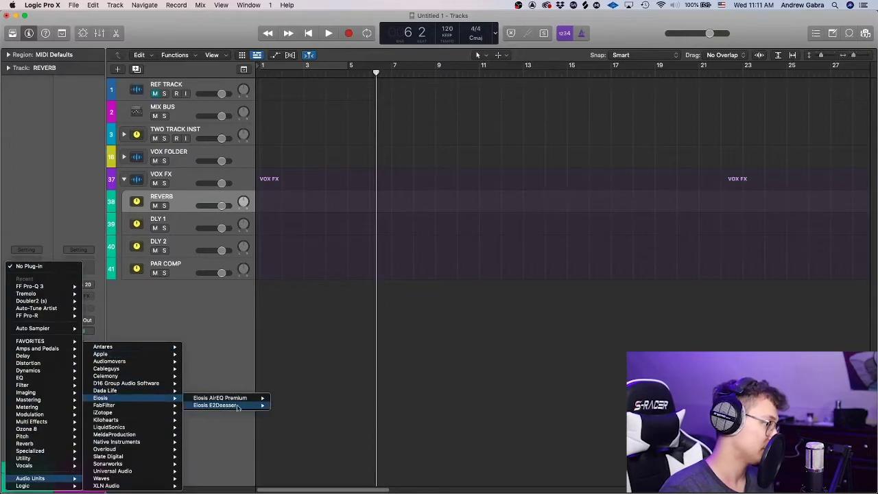
pyautogui.moveTo(206, 407)
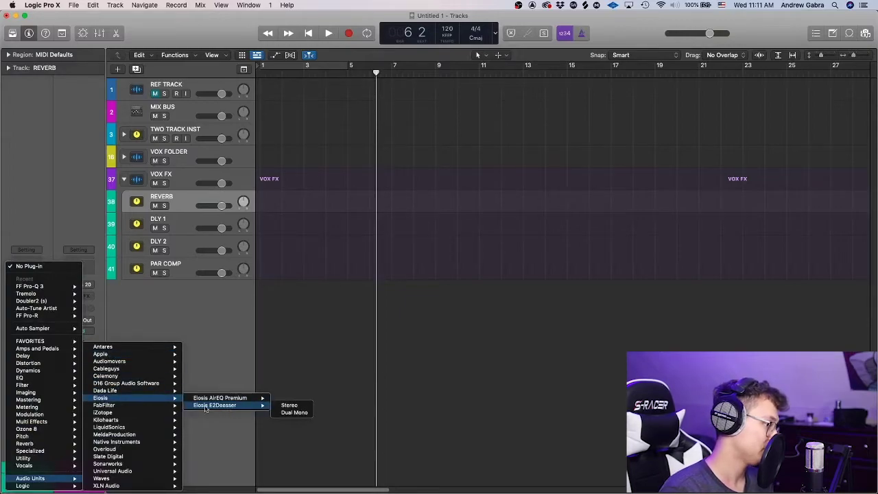
pyautogui.click(286, 406)
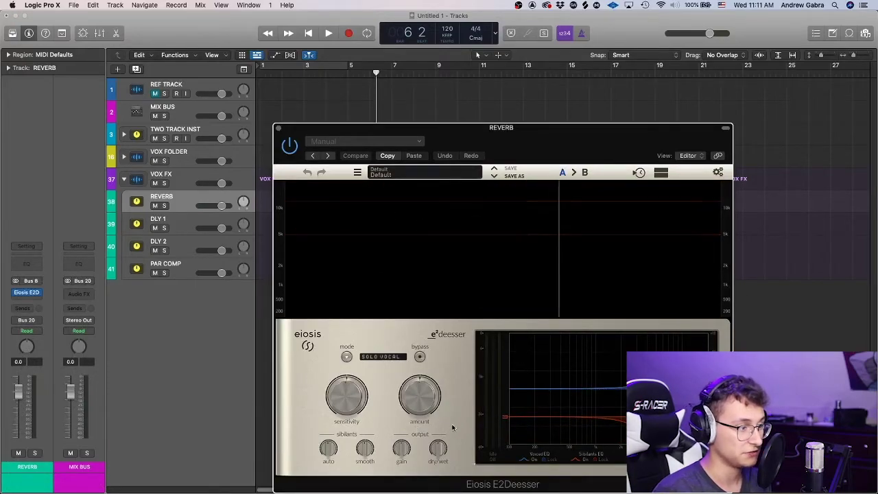
# Set the E2Deesser's dry/wet output to 100% on the REVERB track and close the plug-in window
pyautogui.click(438, 449)
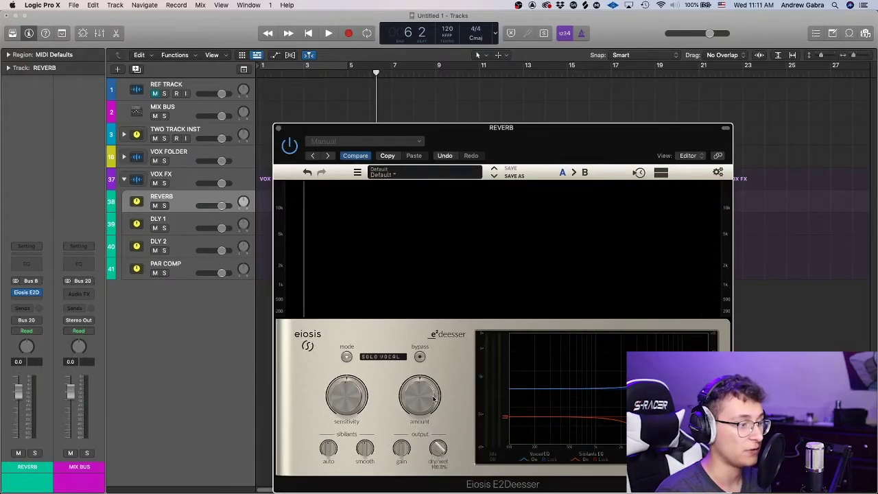
pyautogui.moveTo(353, 408)
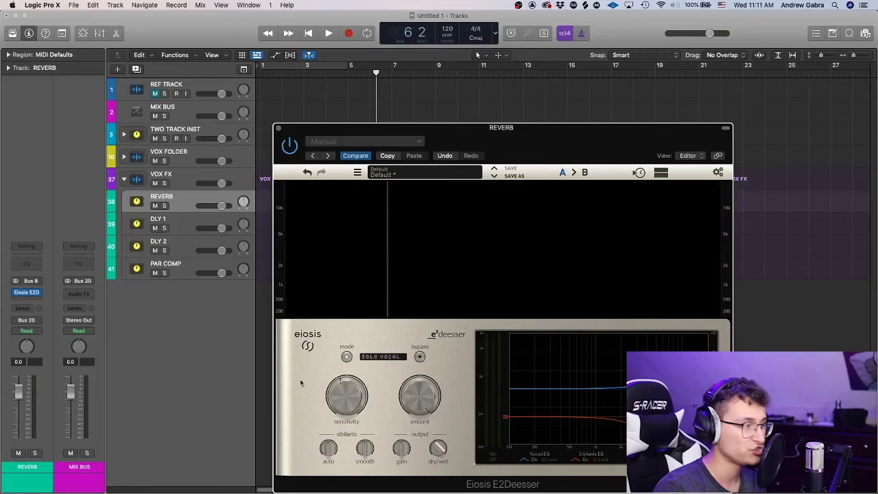
pyautogui.press('super+w')
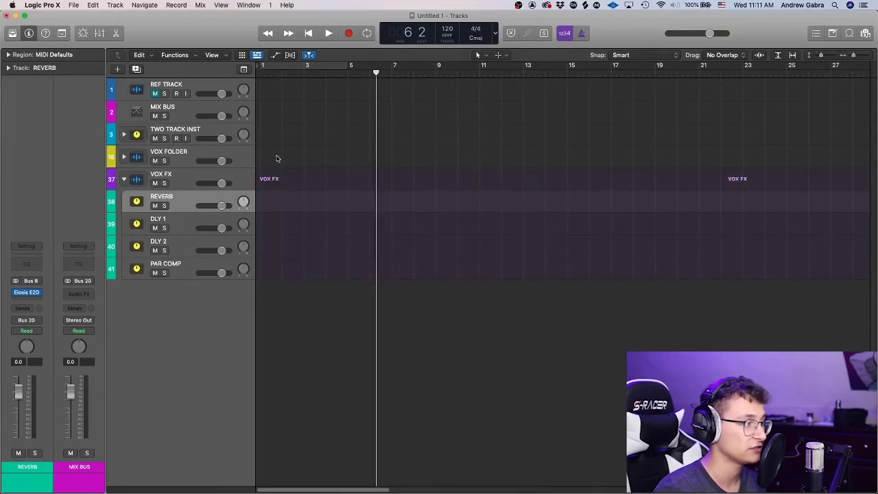
# Insert the stereo FF Pro-R reverb after the E2Deesser on the REVERB track, check its mix and stereo width, and close its window
pyautogui.click(26, 300)
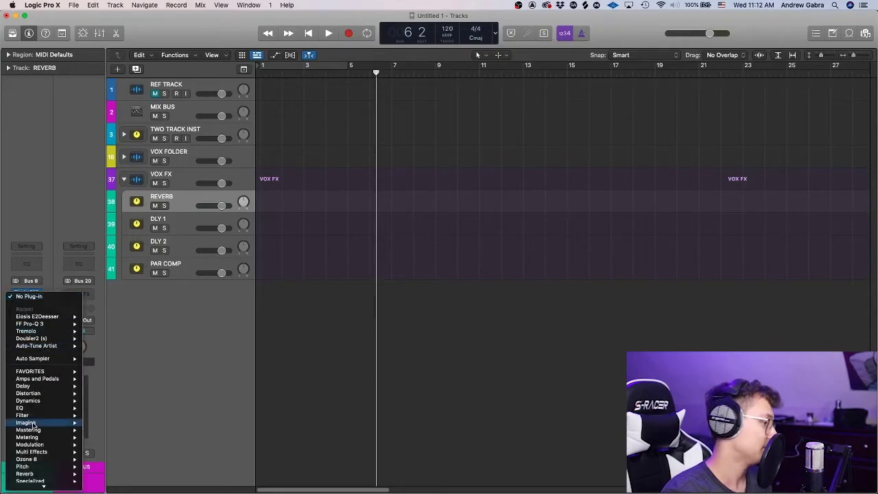
pyautogui.scroll(-2, 32, 424)
pyautogui.moveTo(23, 356)
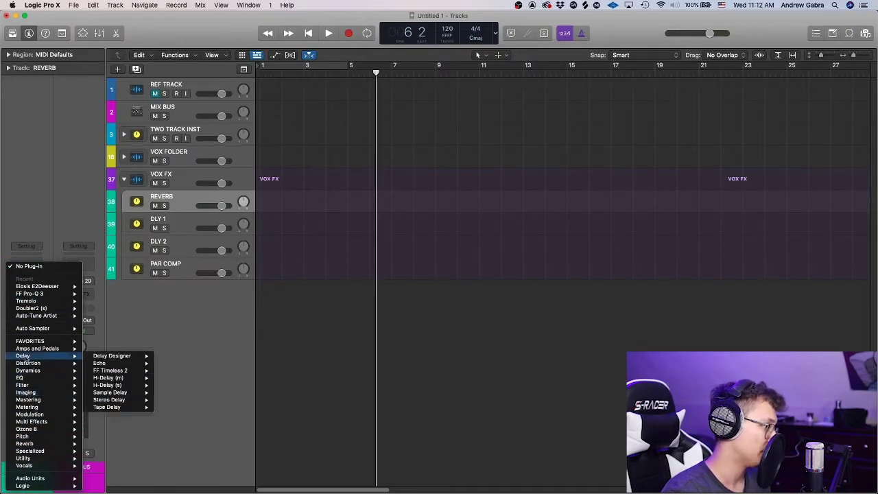
pyautogui.moveTo(47, 443)
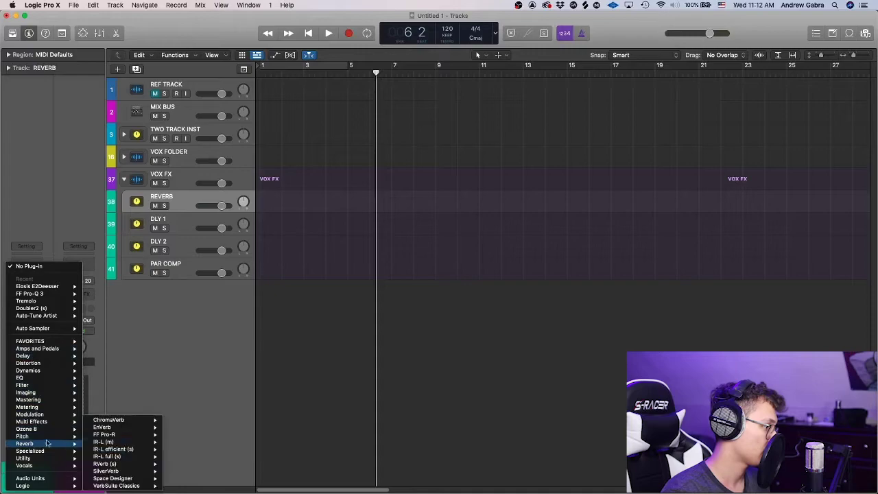
pyautogui.moveTo(147, 435)
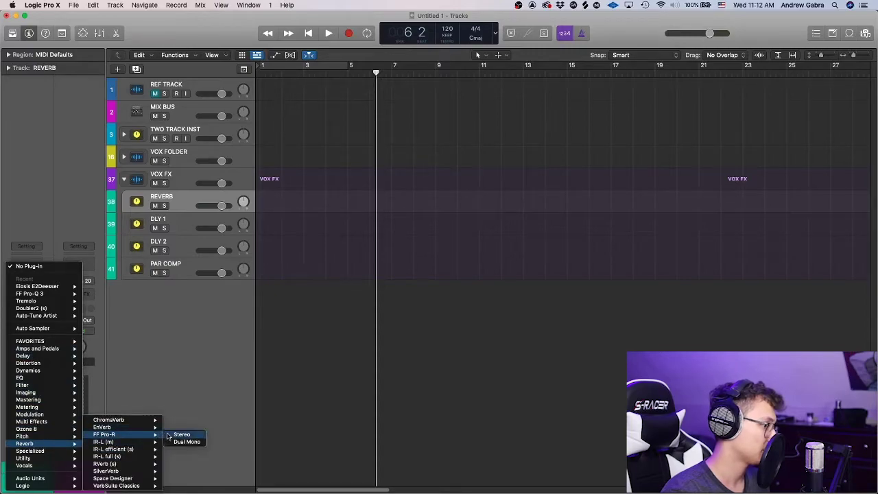
pyautogui.click(181, 434)
pyautogui.moveTo(634, 209)
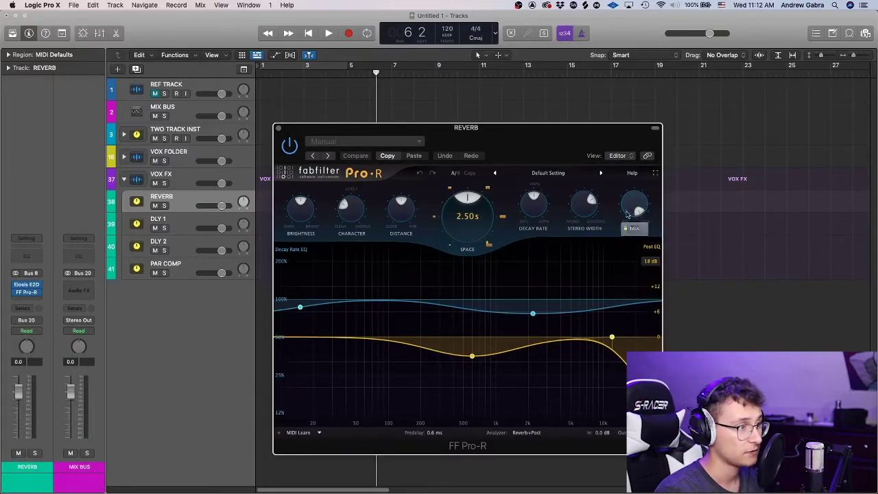
pyautogui.moveTo(582, 200)
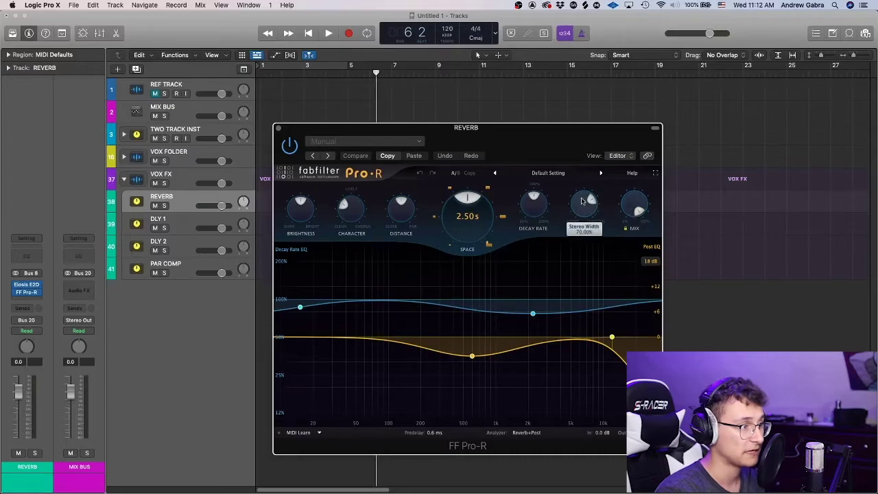
pyautogui.click(278, 131)
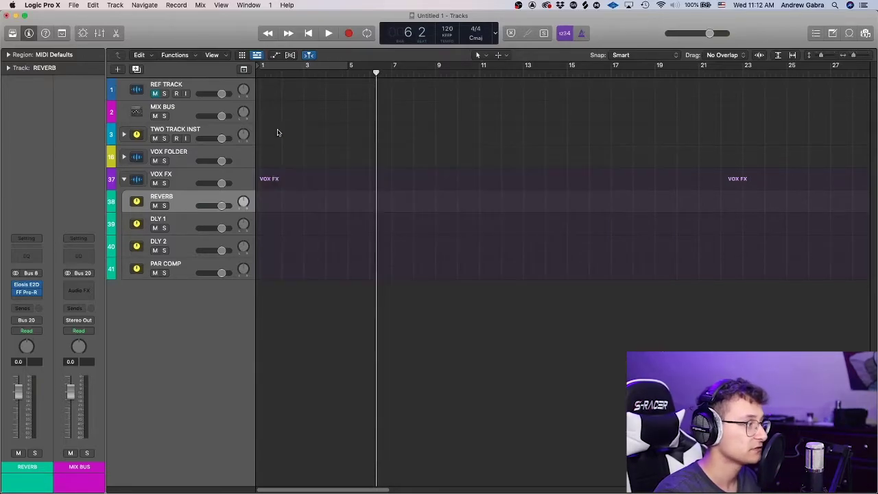
# Insert FF Pro-Q 3 after the reverb on the REVERB track and add a 12 dB/oct low cut at 200 Hz
pyautogui.click(36, 292)
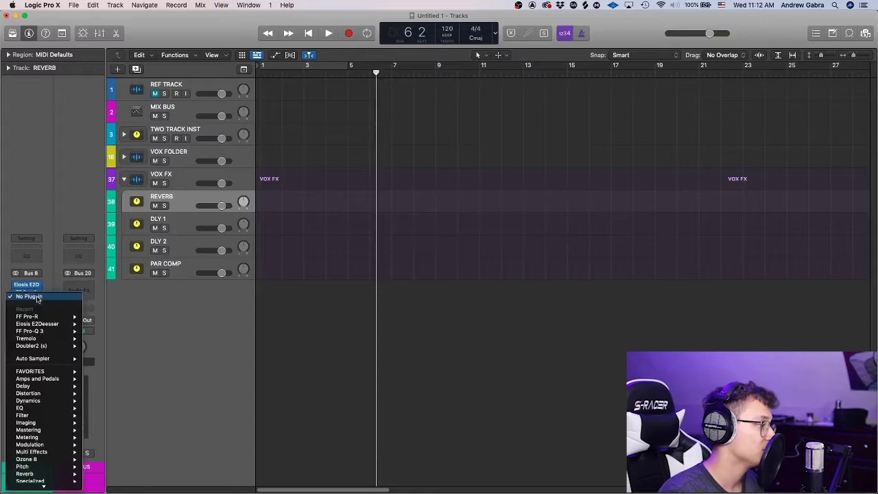
pyautogui.moveTo(29, 320)
pyautogui.click(101, 330)
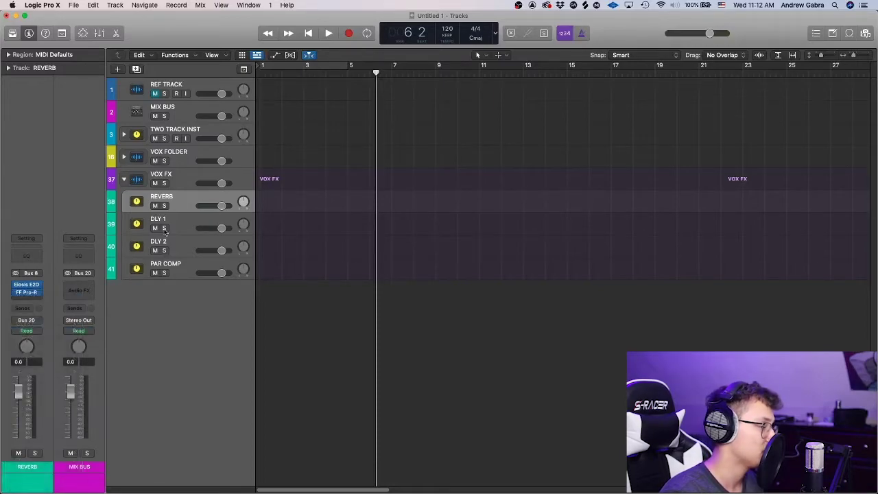
pyautogui.click(299, 256)
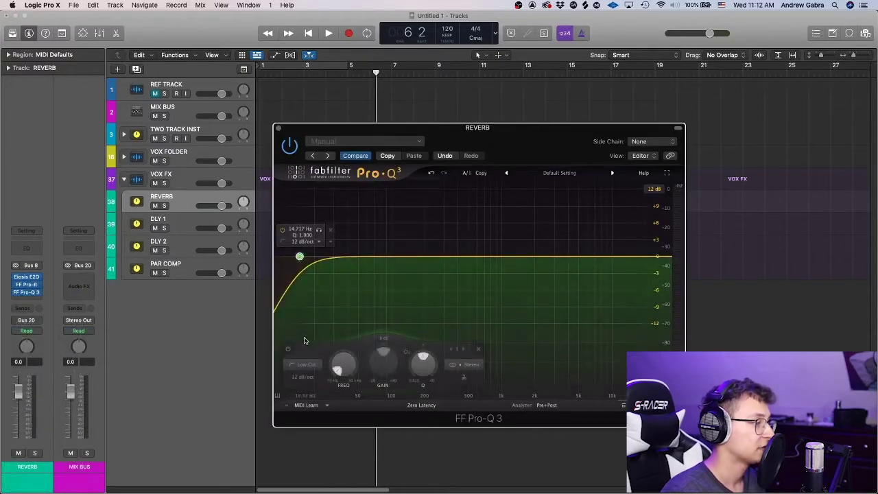
pyautogui.doubleClick(345, 364)
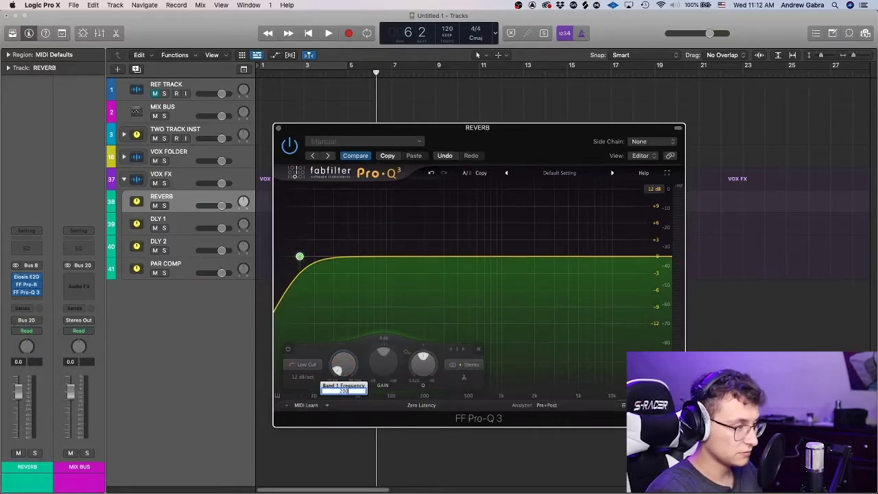
pyautogui.write('200')
pyautogui.press('Return')
# Add a 12 dB/oct high cut near the upper end of the Pro-Q 3 curve and close the plug-in window
pyautogui.click(637, 255)
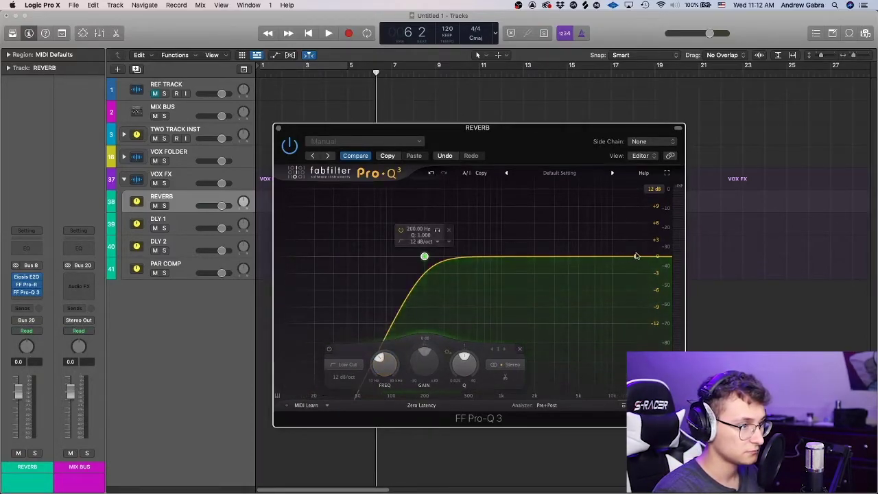
pyautogui.moveTo(519, 368); pyautogui.dragTo(513, 378)
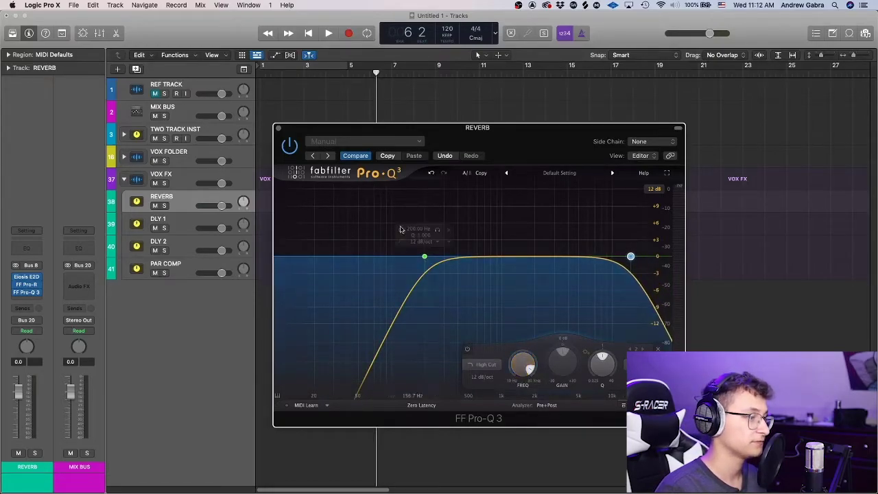
pyautogui.click(277, 128)
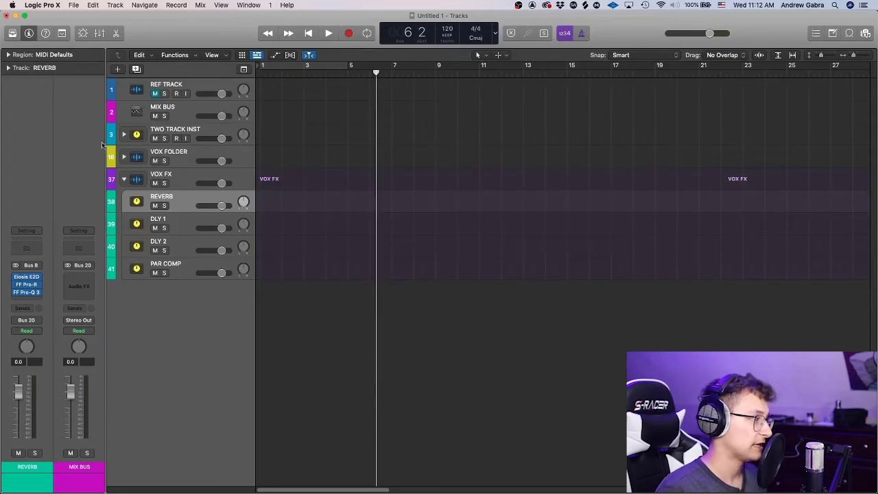
# Copy the Eiosis E2Deesser from REVERB onto the DLY 1 and DLY 2 channel strips in the mixer, and hide the mixer
pyautogui.press('x')
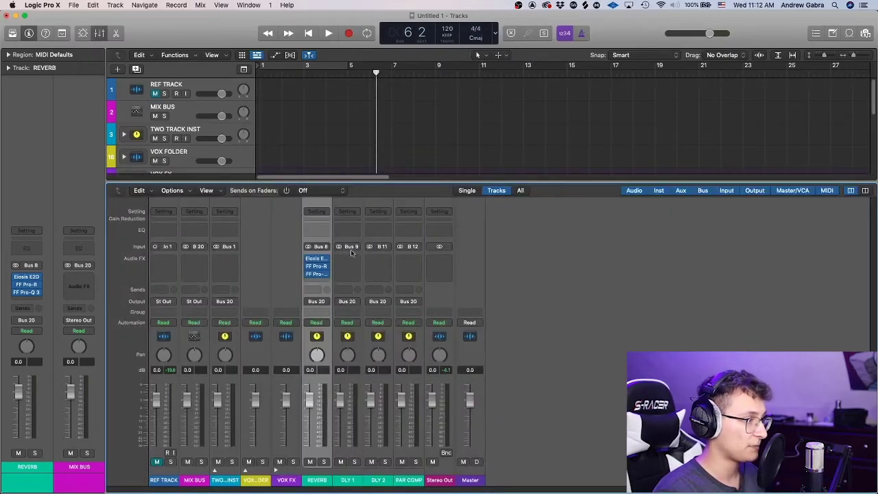
pyautogui.moveTo(319, 260); pyautogui.dragTo(375, 264)
pyautogui.click(101, 35)
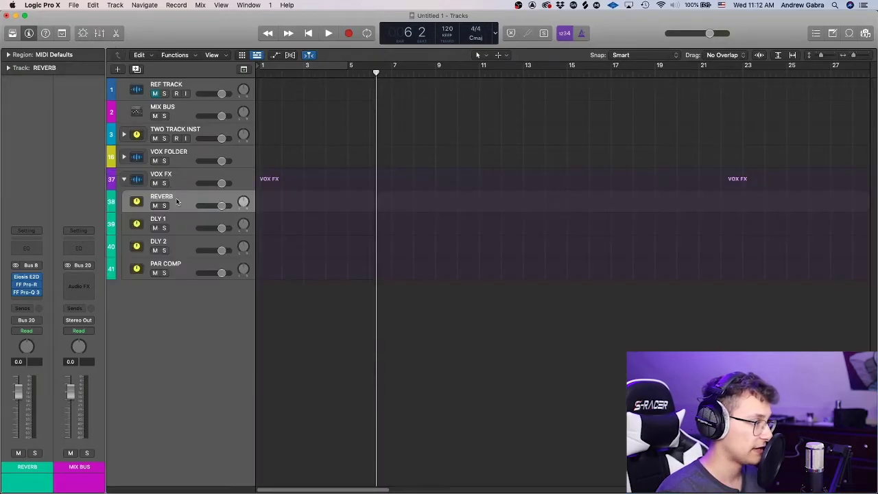
# Insert the Waves H-Delay (s) plug-in after the E2Deesser on the DLY 1 track
pyautogui.click(180, 224)
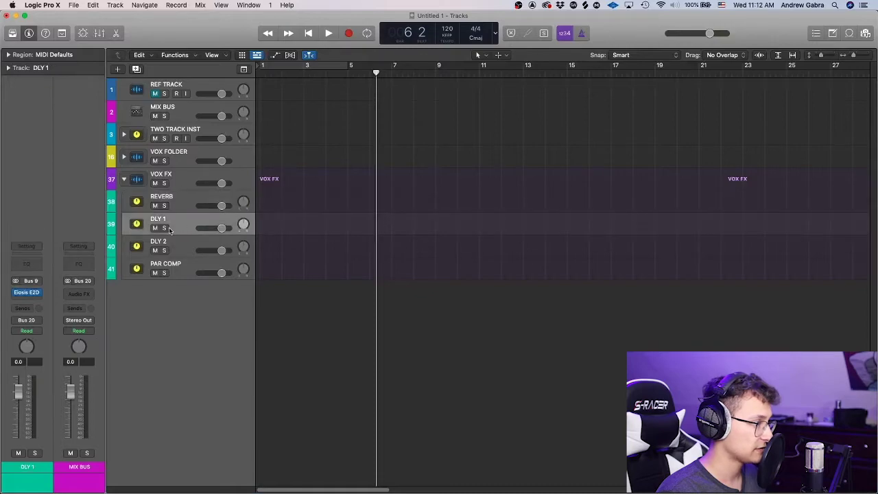
pyautogui.click(42, 292)
pyautogui.moveTo(31, 478)
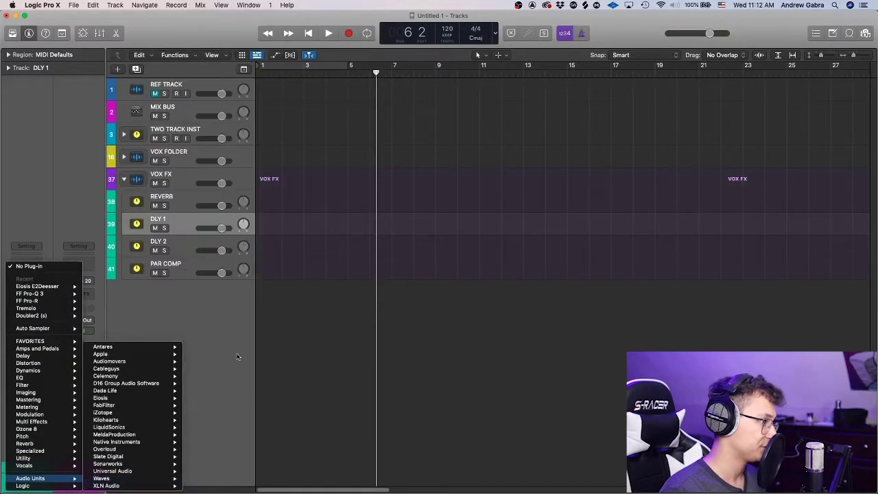
pyautogui.click(220, 453)
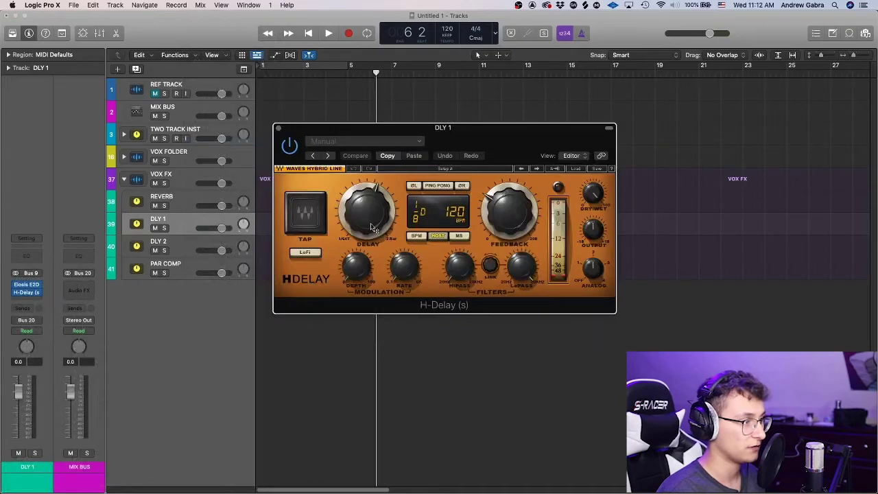
# Set the DLY 1 H-Delay to a 1/4 delay time, invert the left channel's phase, and lower the feedback
pyautogui.moveTo(373, 228); pyautogui.dragTo(373, 225)
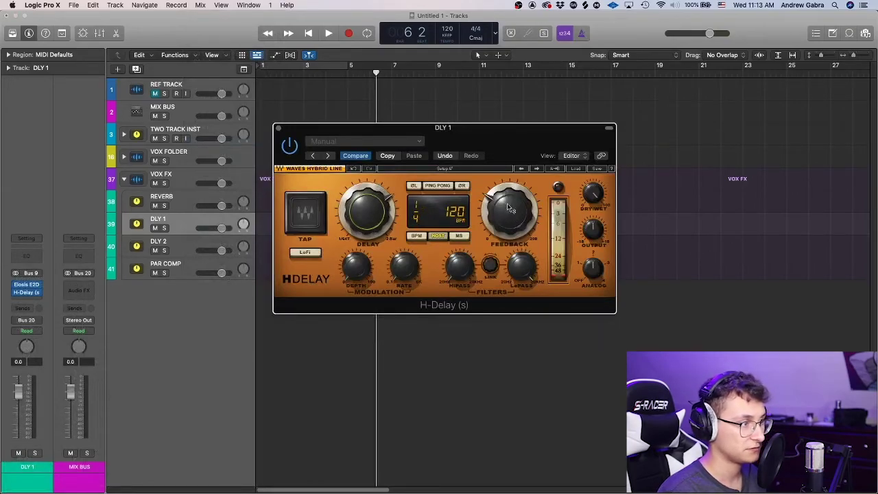
pyautogui.click(419, 187)
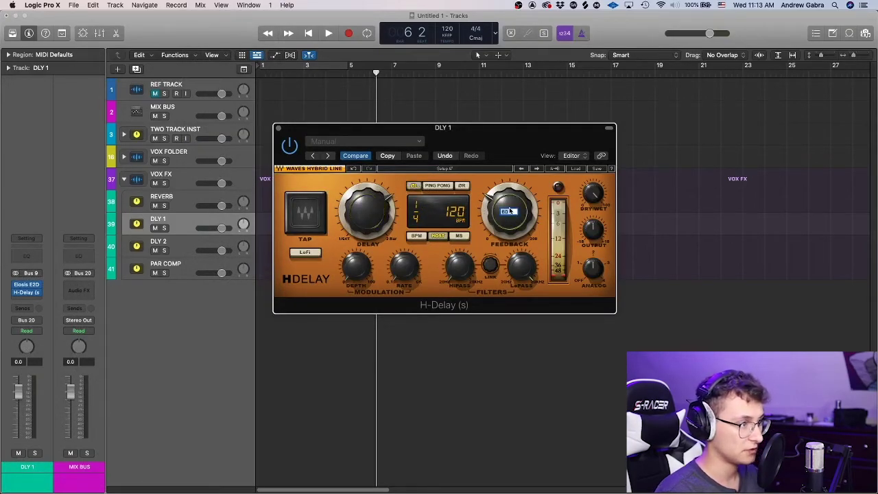
pyautogui.moveTo(513, 214); pyautogui.dragTo(511, 213)
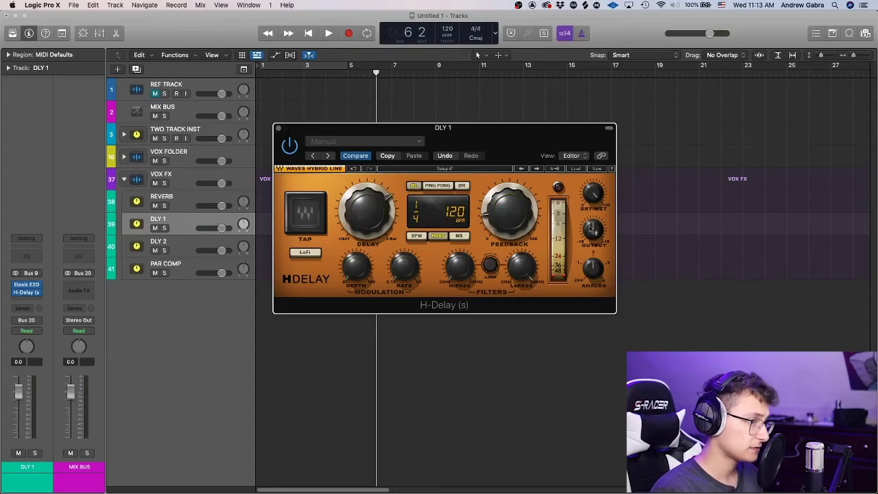
# Raise the H-Delay's high-pass and lower its low-pass filter, enable LoFi, and close the plug-in window
pyautogui.click(460, 278)
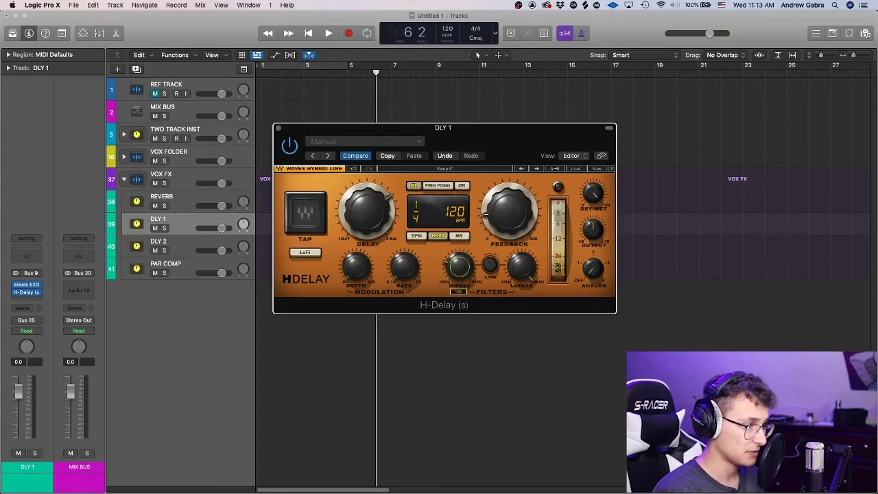
pyautogui.click(511, 284)
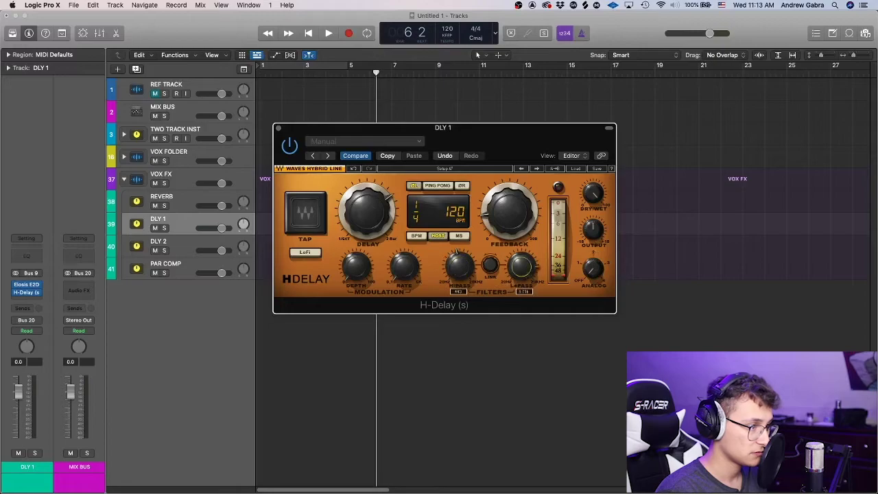
pyautogui.click(309, 253)
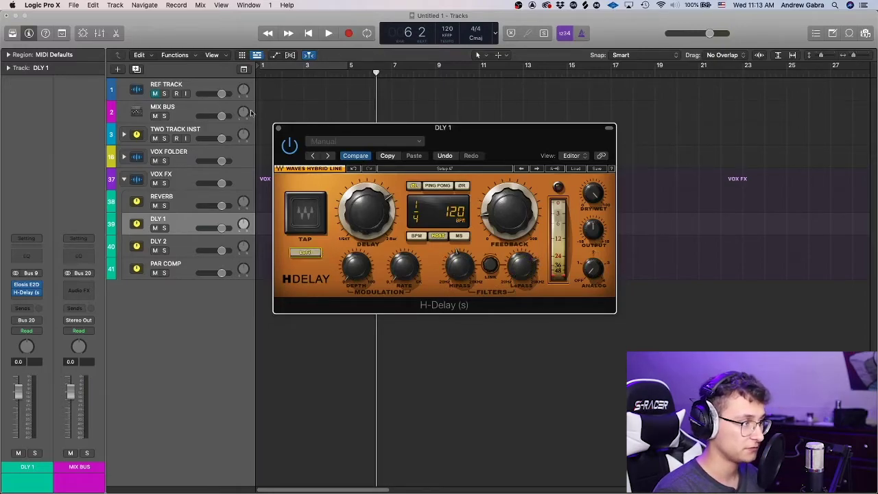
pyautogui.press('super+w')
# Copy the H-Delay from DLY 1 to DLY 2, and set the DLY 2 copy to a 1/8 delay time with Ping Pong
pyautogui.click(100, 33)
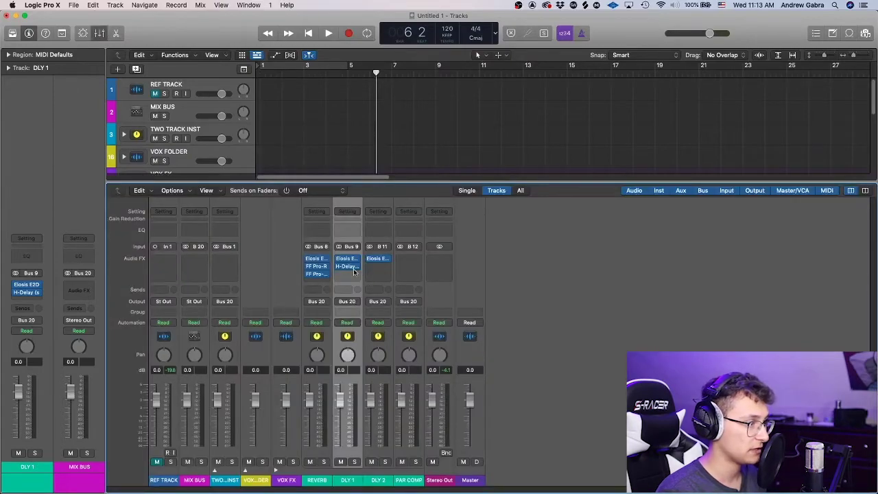
pyautogui.click(103, 37)
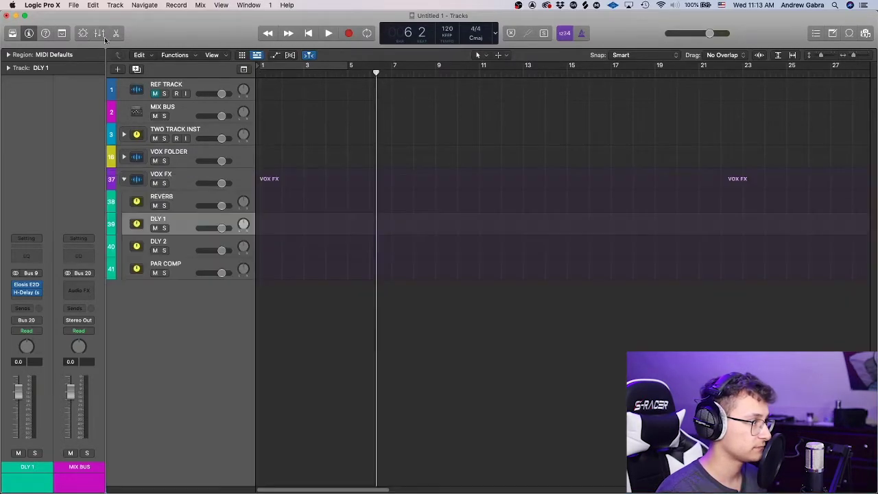
pyautogui.click(172, 244)
pyautogui.click(26, 291)
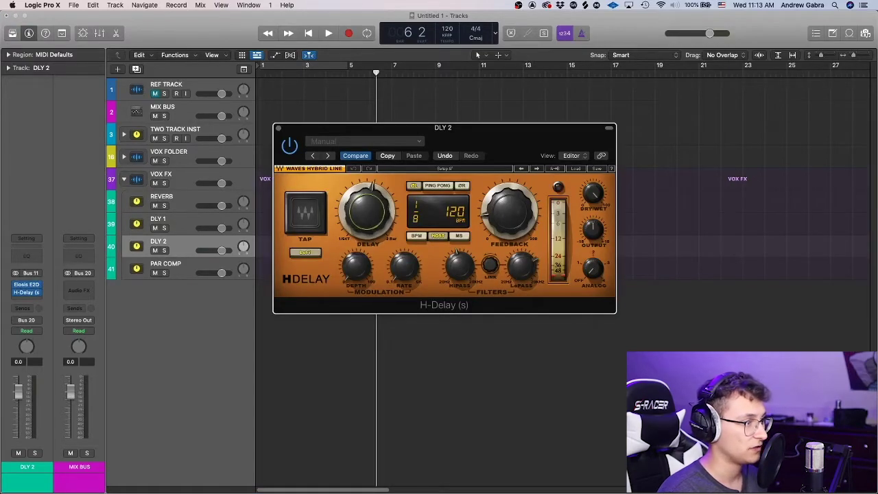
pyautogui.click(438, 186)
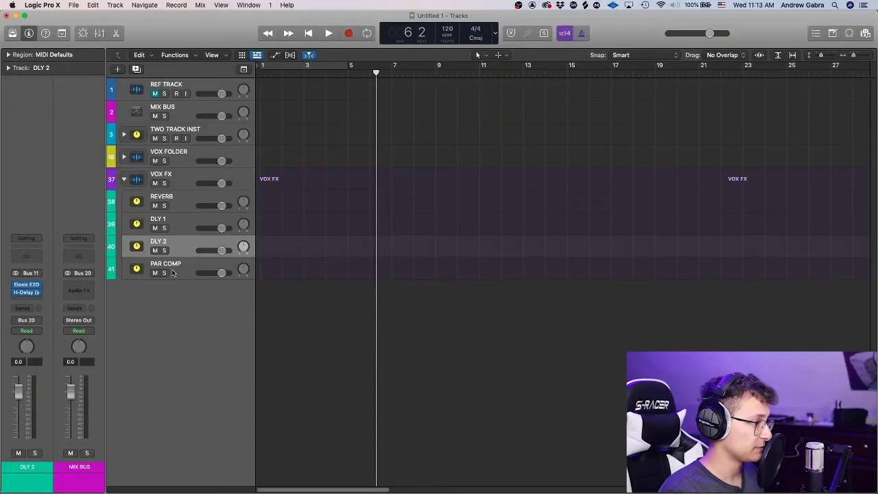
# Insert Slate Digital's Virtual Mix Rack Audio Units plug-in on the PAR COMP track and adjust the input of its FG-Stress module
pyautogui.click(171, 273)
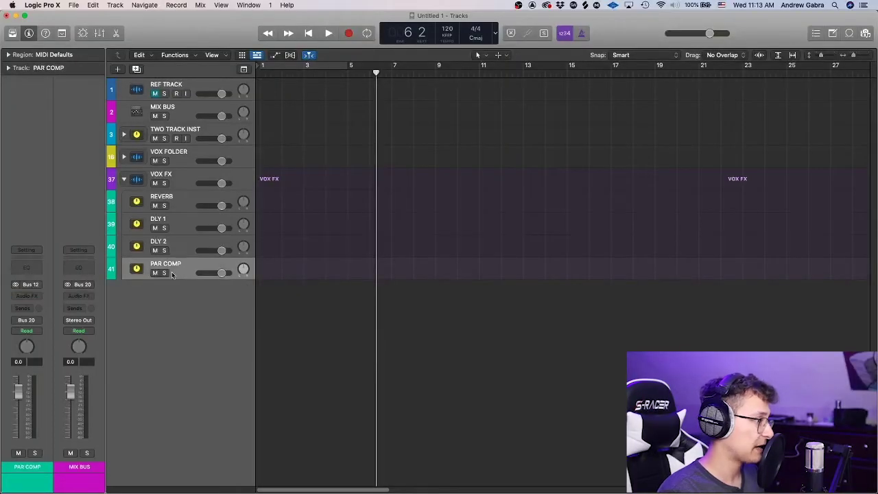
pyautogui.click(26, 296)
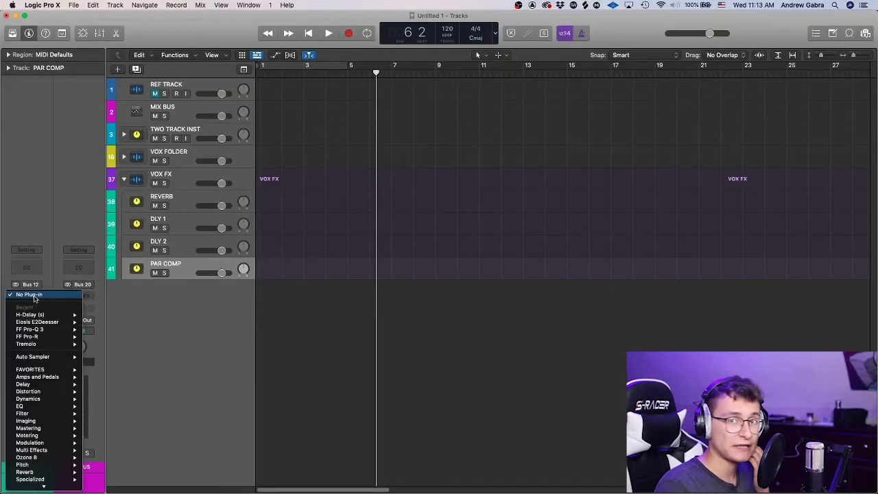
pyautogui.moveTo(33, 361)
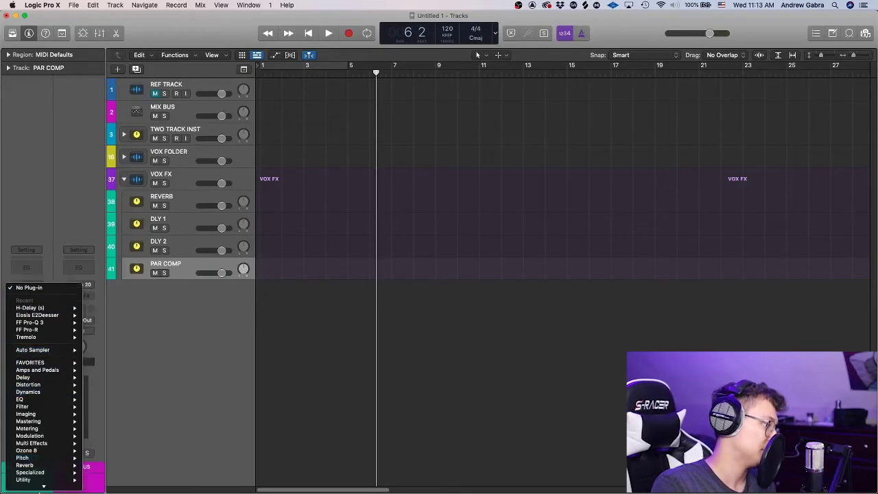
pyautogui.moveTo(43, 478)
pyautogui.moveTo(118, 458)
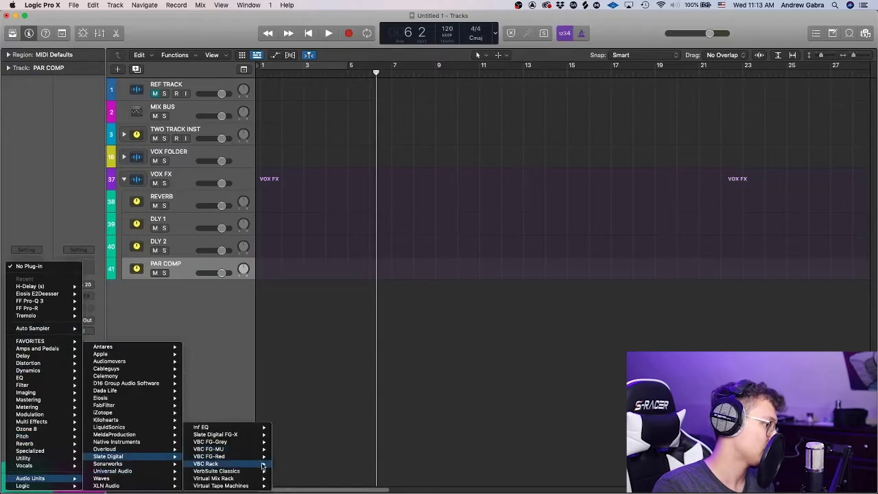
pyautogui.moveTo(258, 478)
pyautogui.click(291, 478)
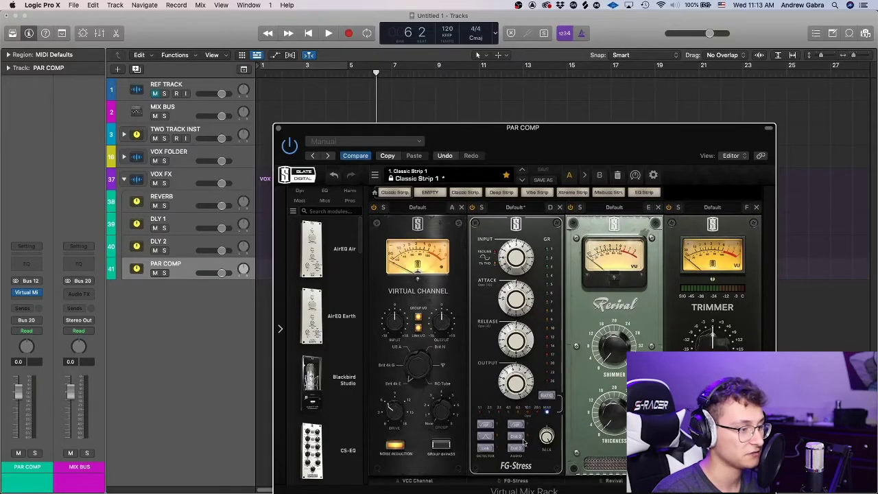
pyautogui.moveTo(508, 271); pyautogui.dragTo(527, 277)
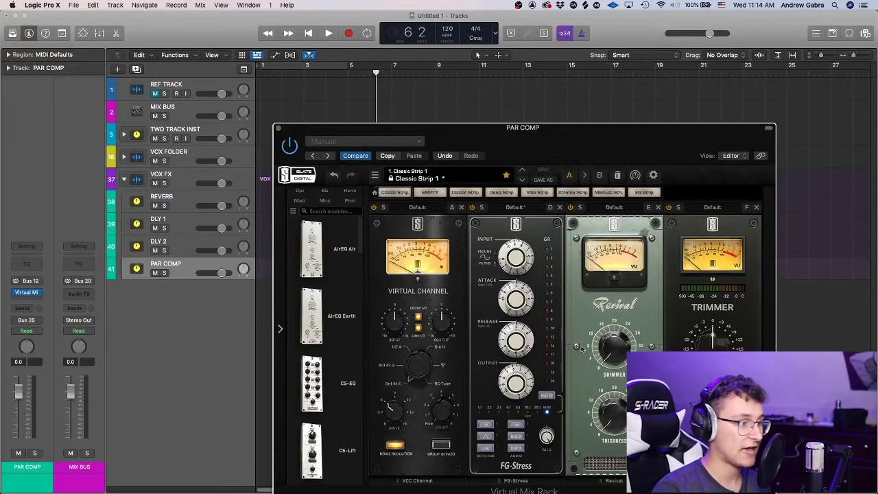
# Set the FG-Stress attack to 0.00, adjust its release, remove the Revival module from the rack, and close the plug-in window
pyautogui.moveTo(516, 299); pyautogui.dragTo(496, 350)
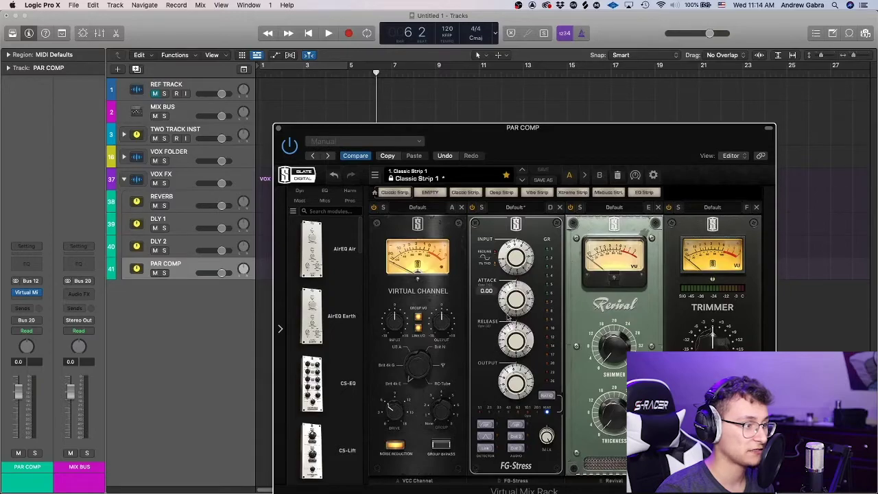
pyautogui.moveTo(509, 318); pyautogui.dragTo(513, 336)
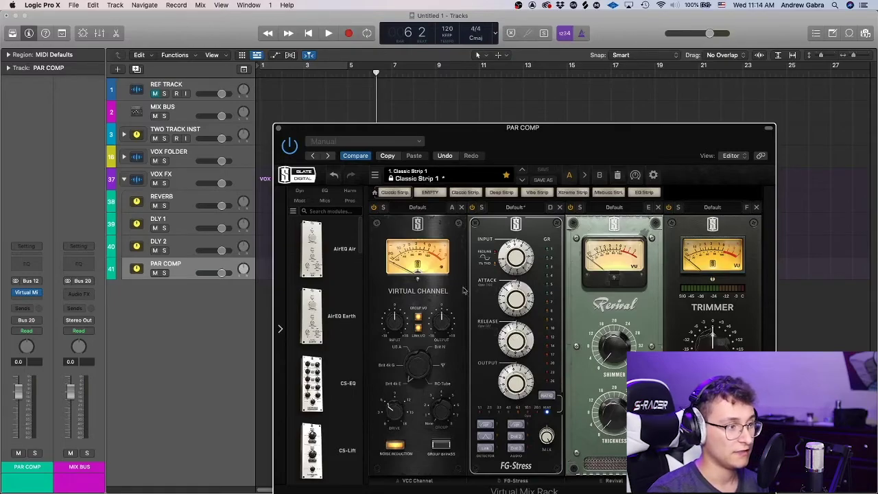
pyautogui.click(658, 207)
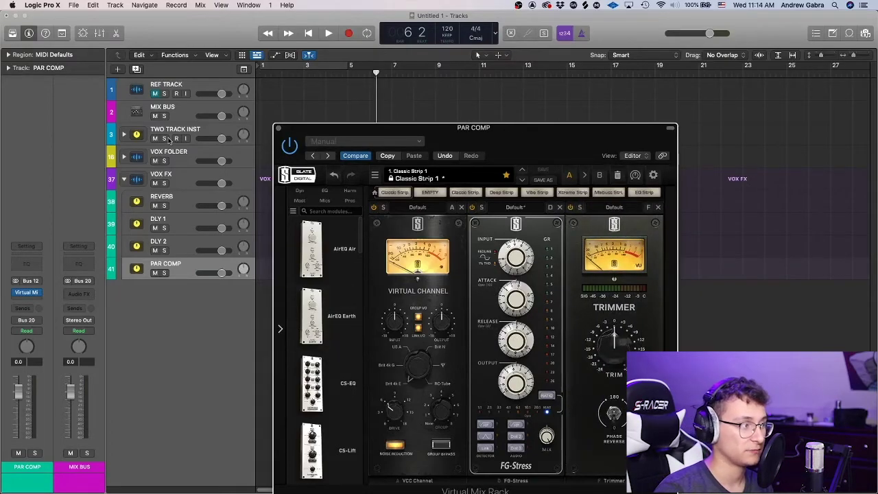
pyautogui.click(278, 129)
# Review the channel strips of REVERB, DLY 1, DLY 2 and PAR COMP, and collapse the VOX FX stack
pyautogui.click(184, 201)
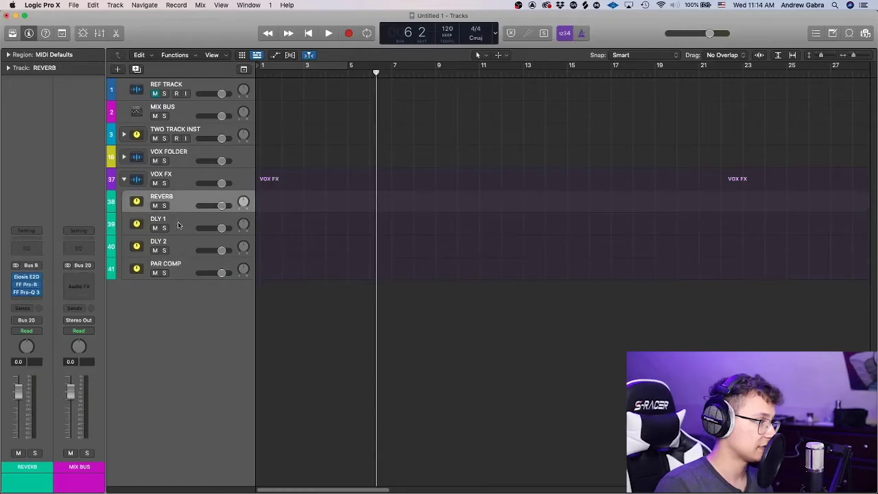
pyautogui.click(184, 224)
pyautogui.click(184, 246)
pyautogui.click(184, 276)
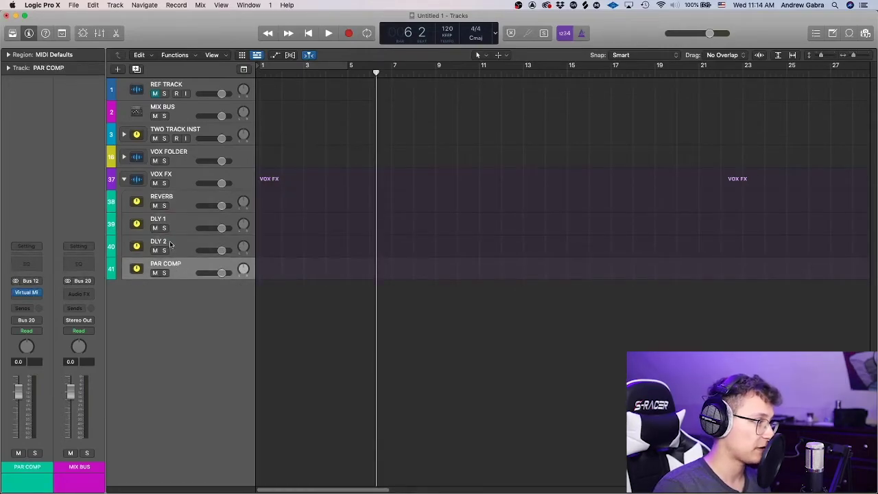
pyautogui.click(171, 245)
pyautogui.click(165, 223)
pyautogui.click(159, 200)
pyautogui.click(124, 179)
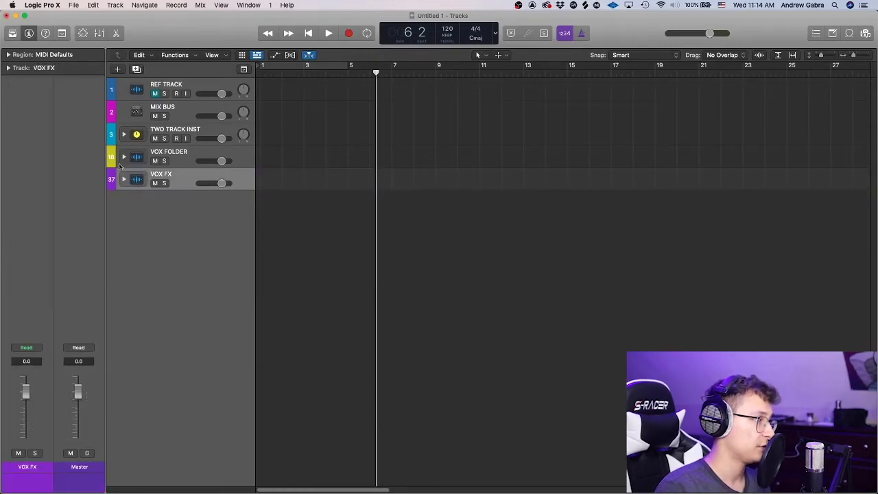
# Expand VOX FOLDER and add sends on LEAD VOX to Bus 8 (REVERB), Bus 9 (DLY 1) and Bus 11 (DLY 2)
pyautogui.click(123, 157)
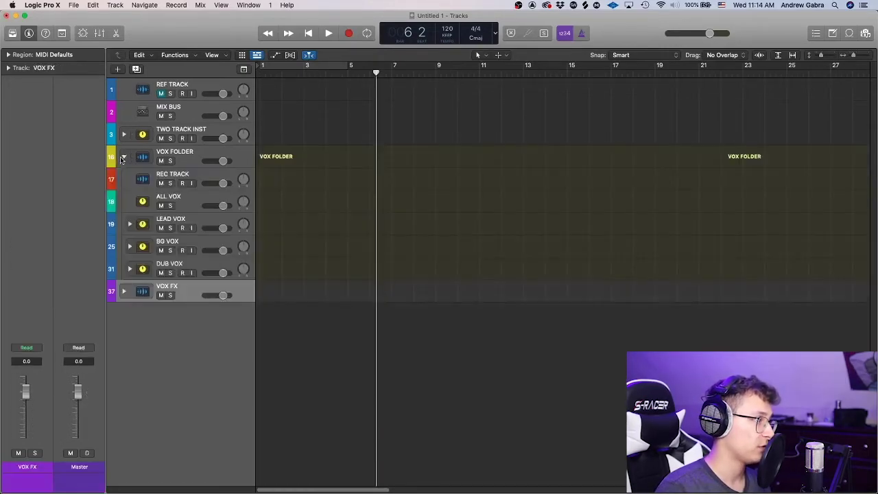
pyautogui.click(180, 223)
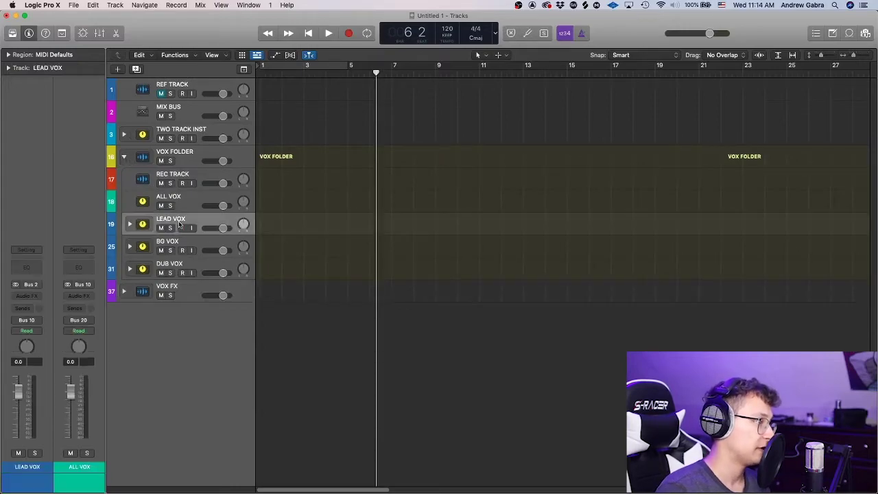
pyautogui.click(21, 307)
pyautogui.moveTo(40, 320)
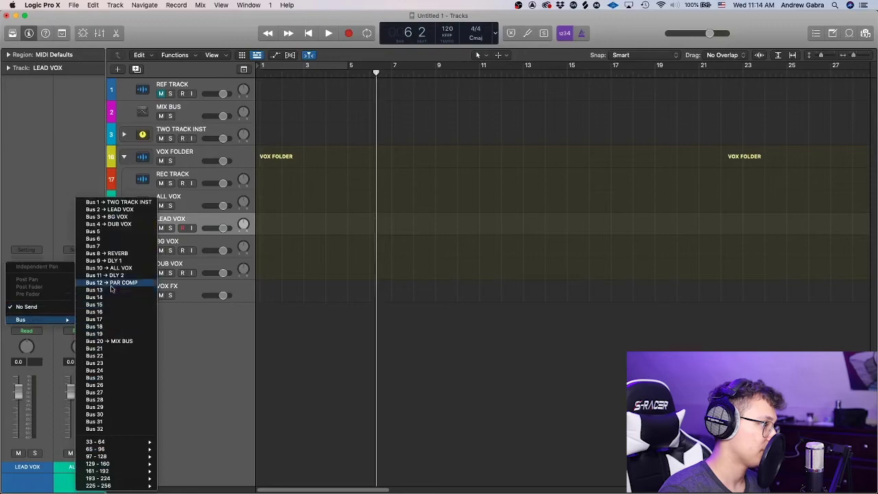
pyautogui.click(110, 253)
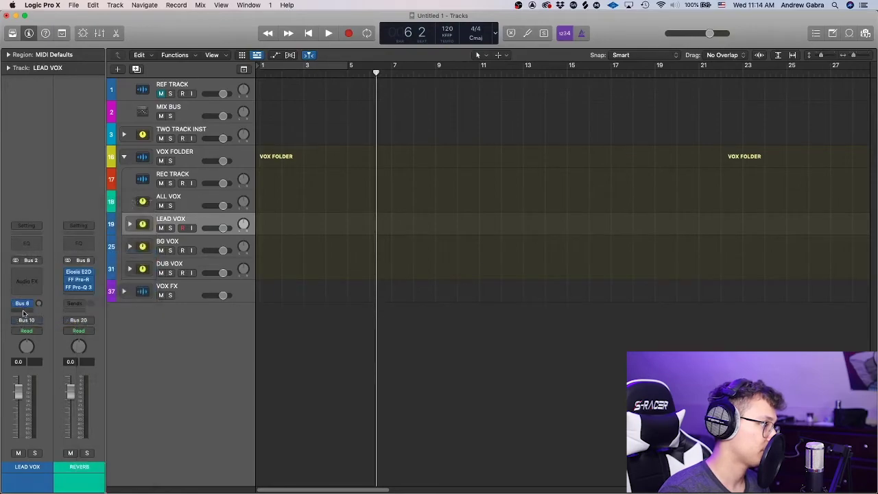
pyautogui.click(22, 311)
pyautogui.moveTo(31, 321)
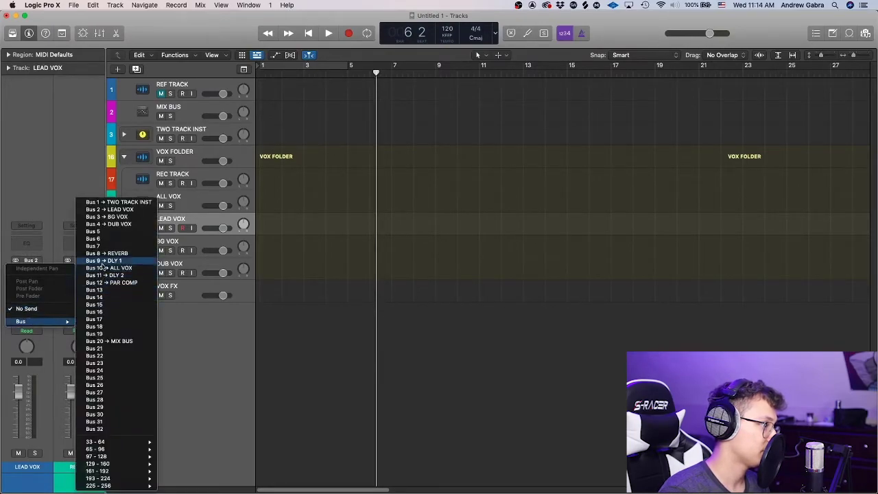
pyautogui.click(103, 260)
pyautogui.click(26, 310)
pyautogui.moveTo(31, 321)
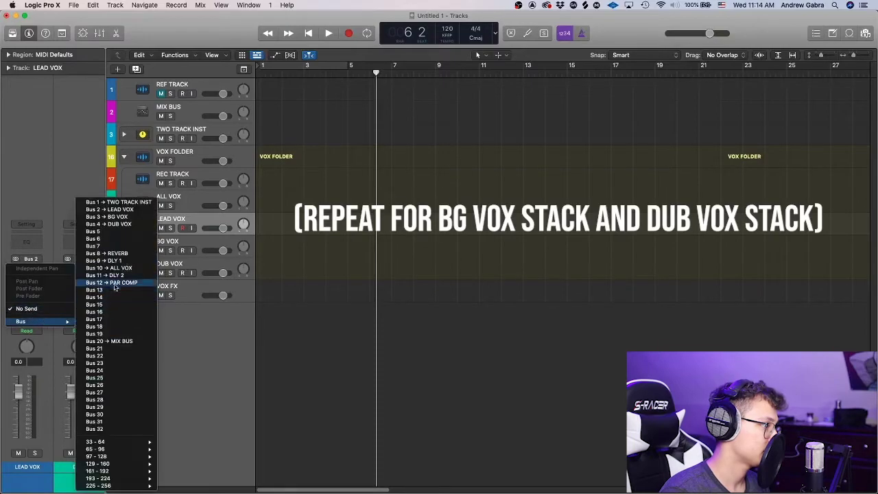
pyautogui.click(117, 277)
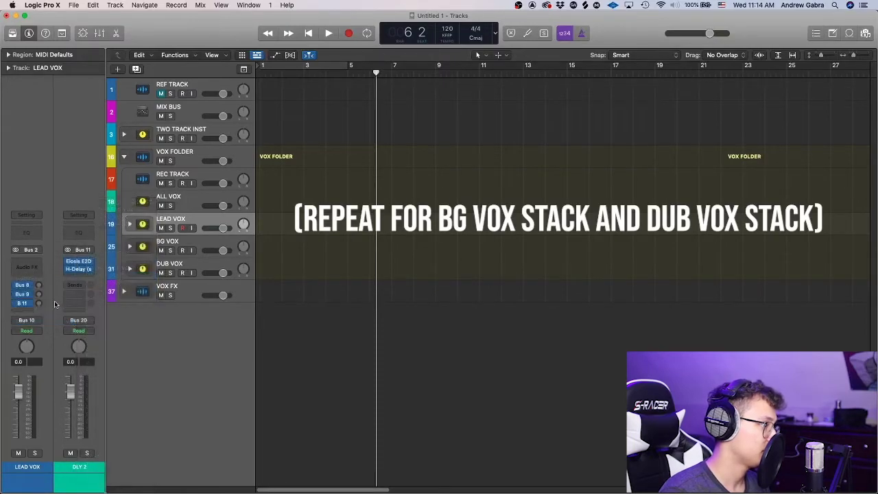
# Check the bus sends on the LEAD VOX, BG VOX and DUB VOX stacks
pyautogui.click(183, 268)
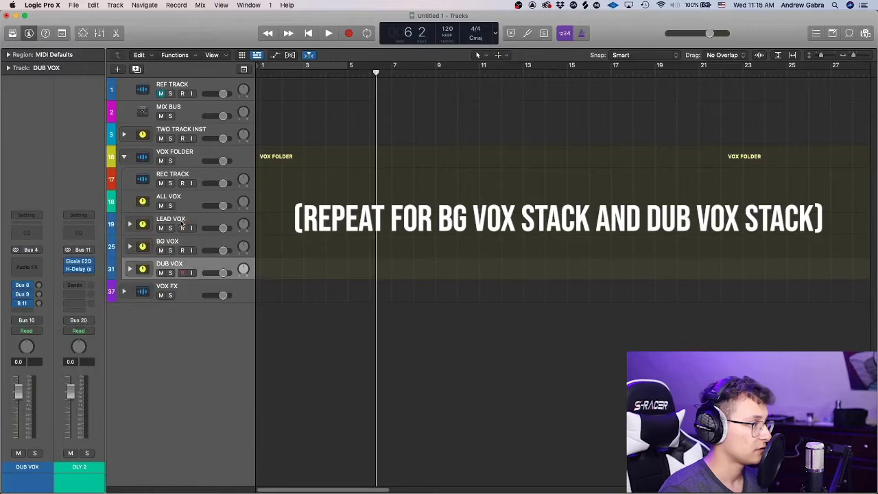
pyautogui.click(183, 224)
pyautogui.click(184, 245)
pyautogui.click(185, 263)
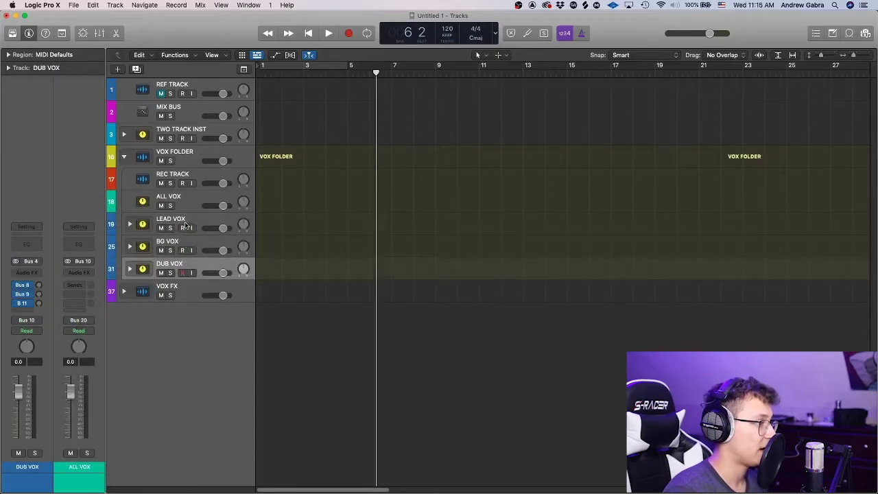
pyautogui.click(186, 225)
# Add a send to Bus 12 (PAR COMP) on the ALL VOX track and try its send level
pyautogui.click(185, 207)
pyautogui.click(26, 308)
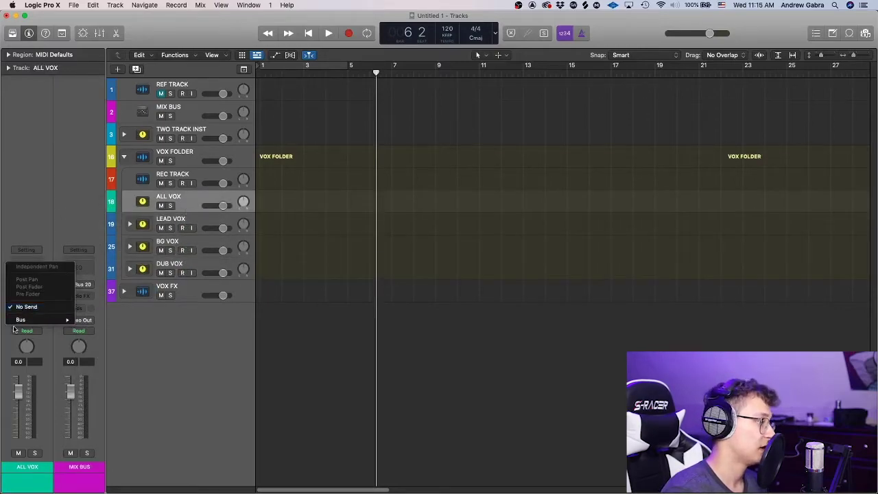
pyautogui.moveTo(31, 320)
pyautogui.click(129, 283)
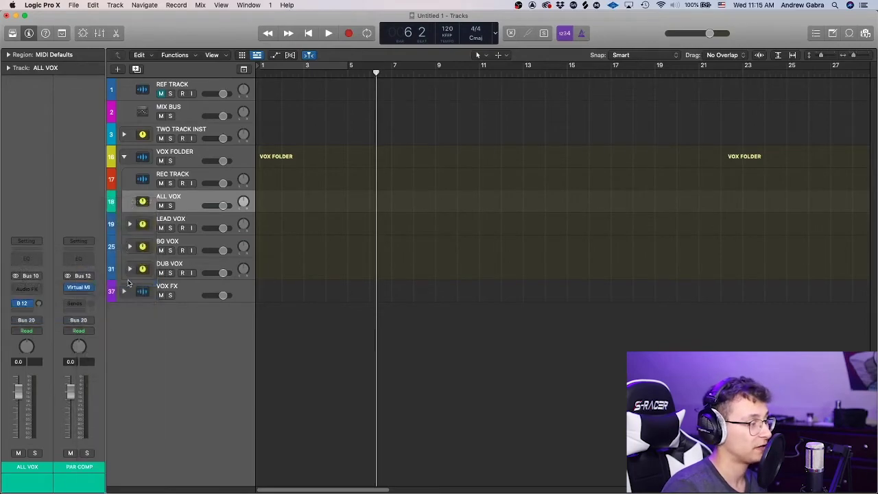
pyautogui.moveTo(40, 303); pyautogui.dragTo(58, 273)
# Try the levels of the REVERB, DLY 1 and DLY 2 sends on LEAD VOX and return them to -∞
pyautogui.click(145, 223)
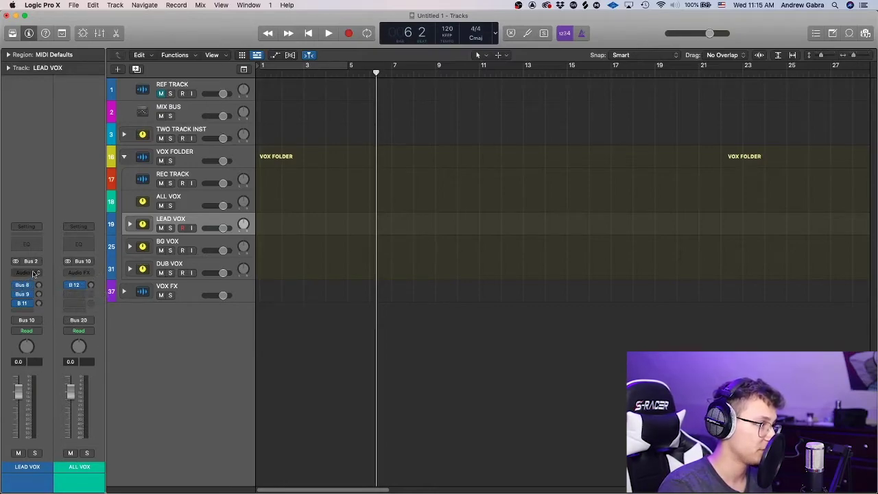
pyautogui.click(39, 286)
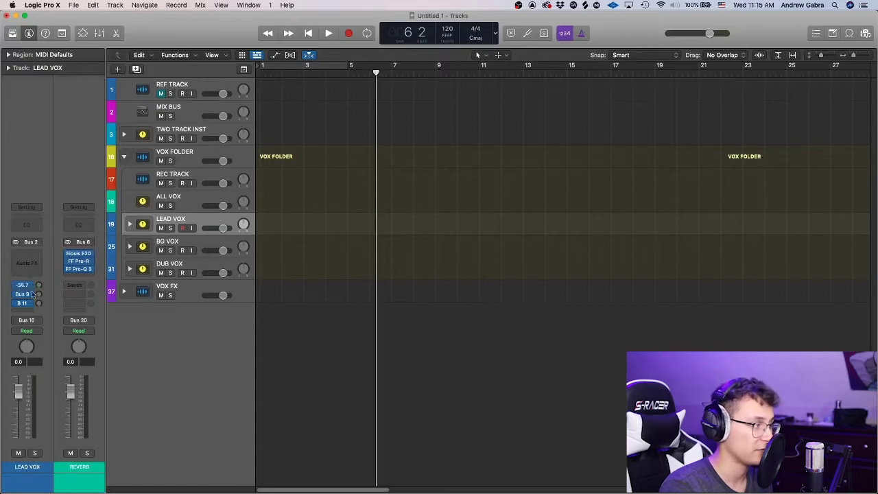
pyautogui.click(38, 295)
pyautogui.click(39, 304)
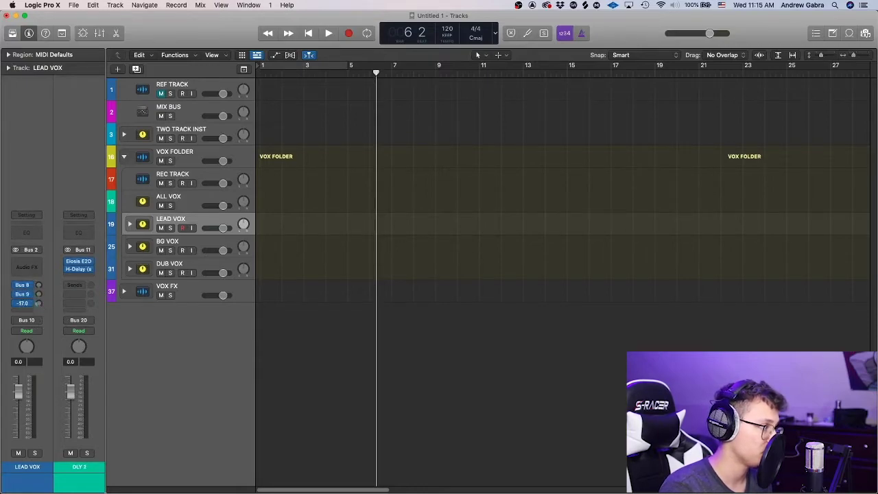
pyautogui.click(39, 285)
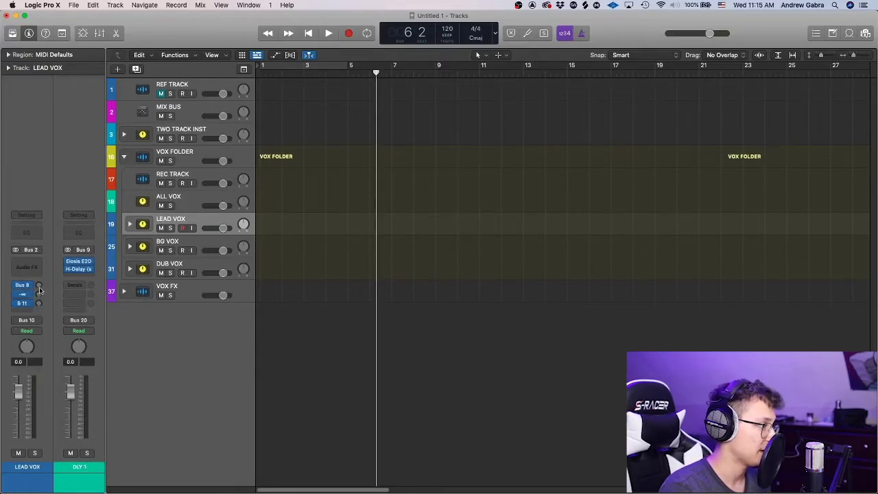
# Raise the ALL VOX send to Bus 12 (PAR COMP) from silence to its default level
pyautogui.click(181, 206)
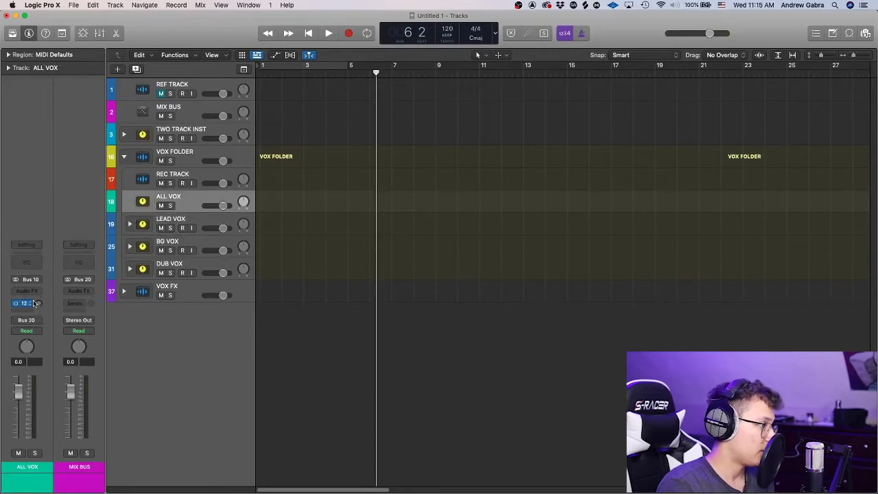
pyautogui.click(39, 304)
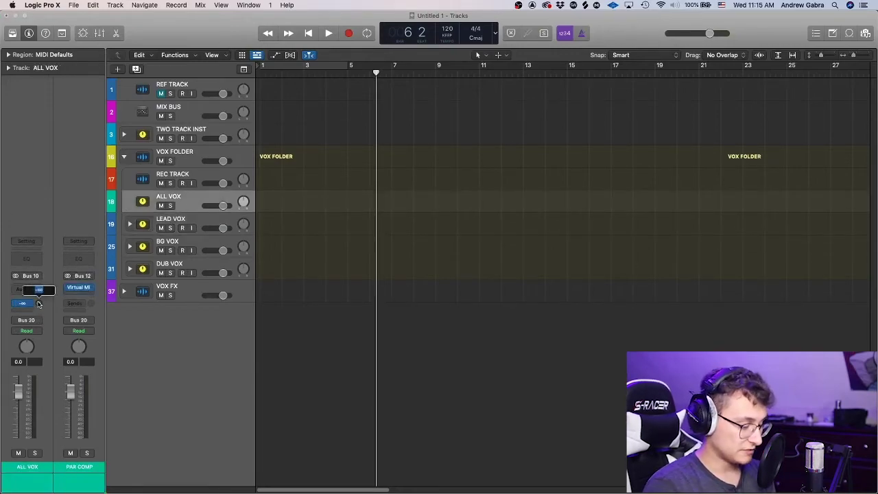
pyautogui.keyDown('alt'); pyautogui.click(39, 304); pyautogui.keyUp('alt')
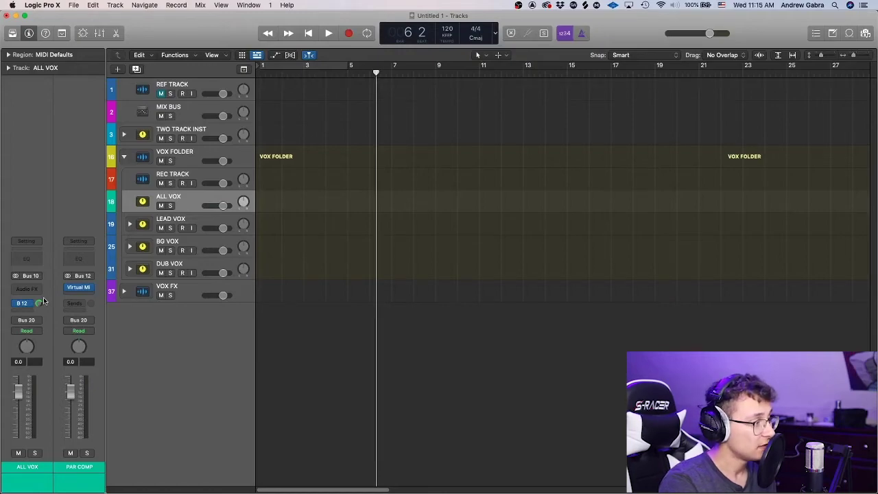
# Expand VOX FX to lower the PAR COMP track's volume fader fully to -∞, and select the ALL VOX track
pyautogui.click(124, 291)
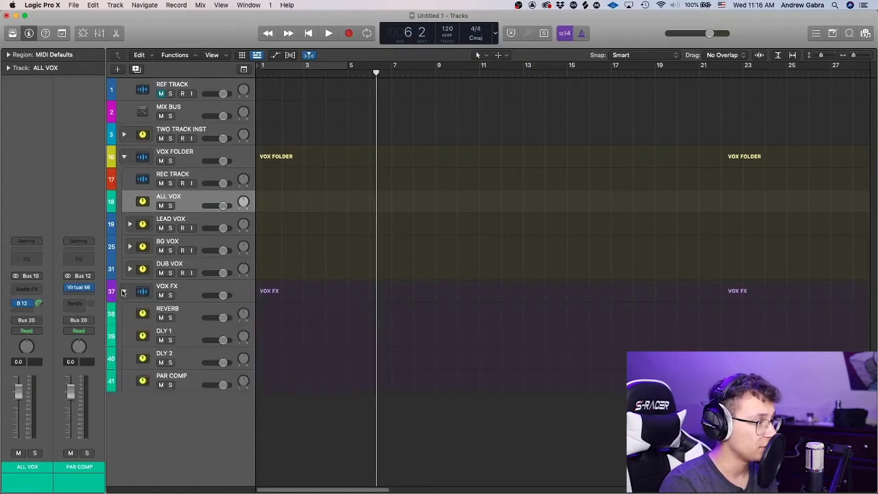
pyautogui.click(178, 377)
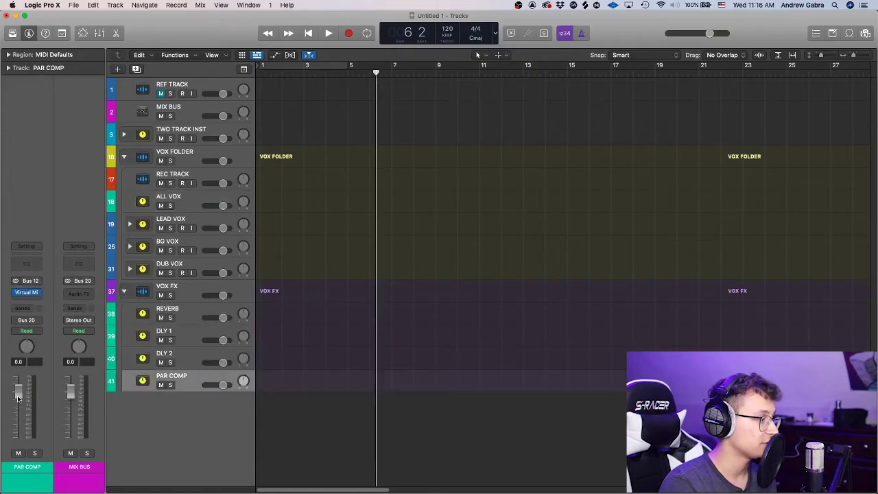
pyautogui.moveTo(18, 393); pyautogui.dragTo(18, 436)
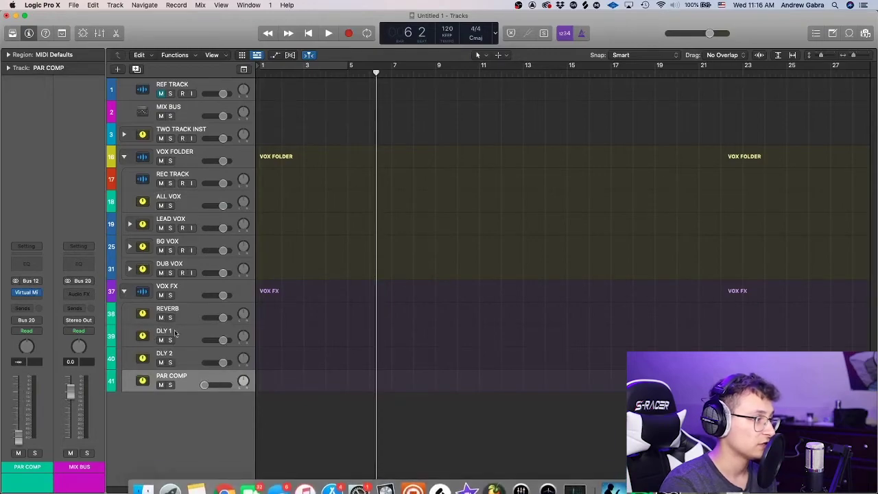
pyautogui.click(285, 187)
pyautogui.click(156, 199)
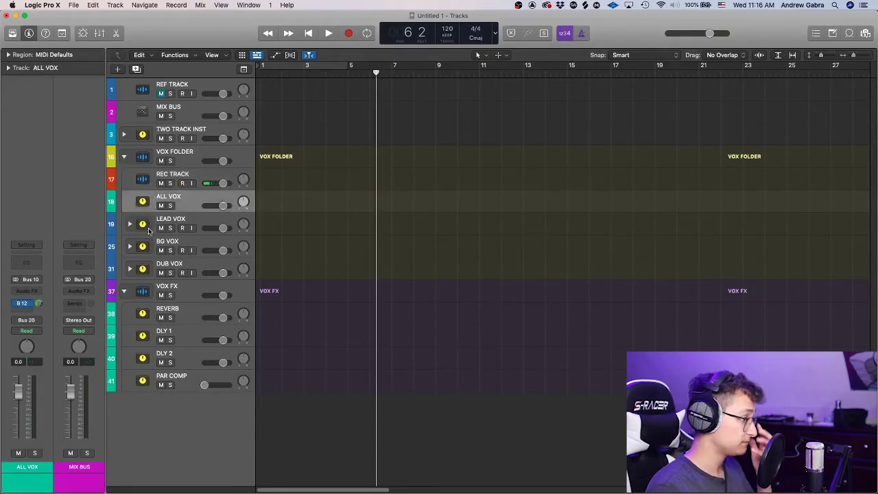